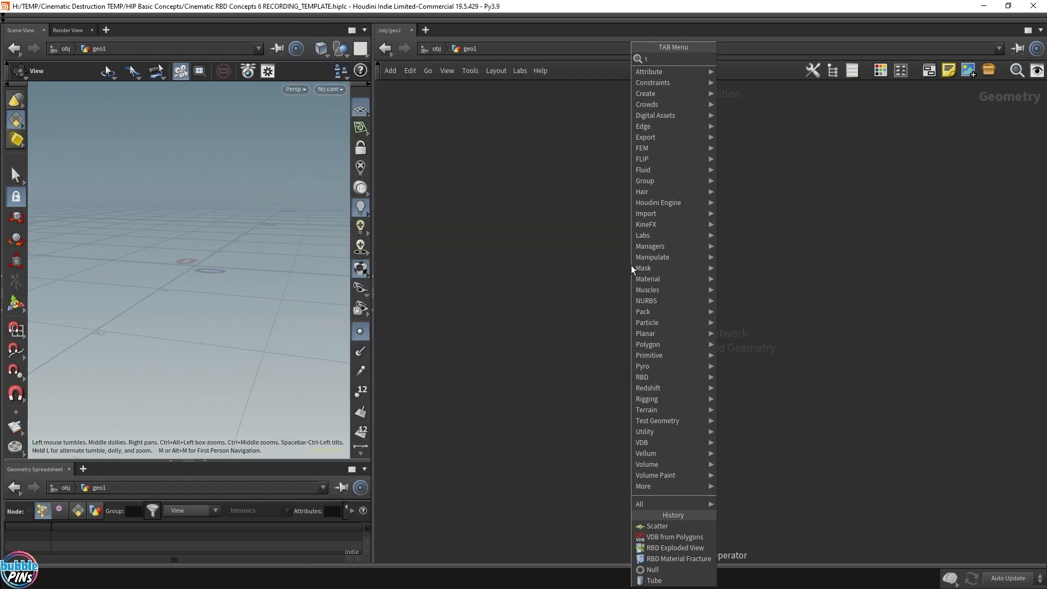
Add a Tube node to the empty geometry network
key(Return)
click(629, 217)
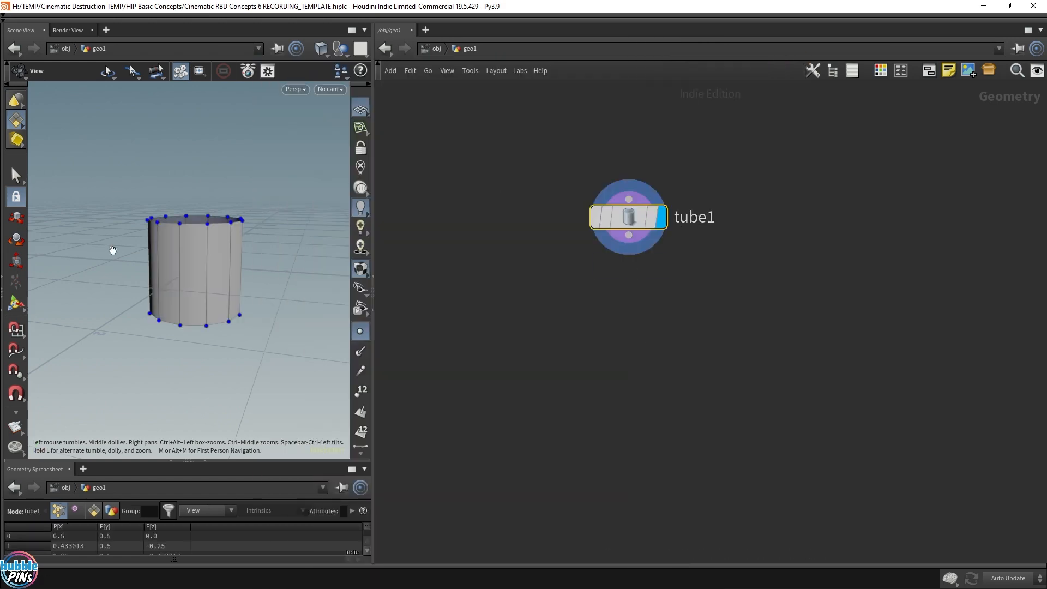
drag(113, 250, 258, 234)
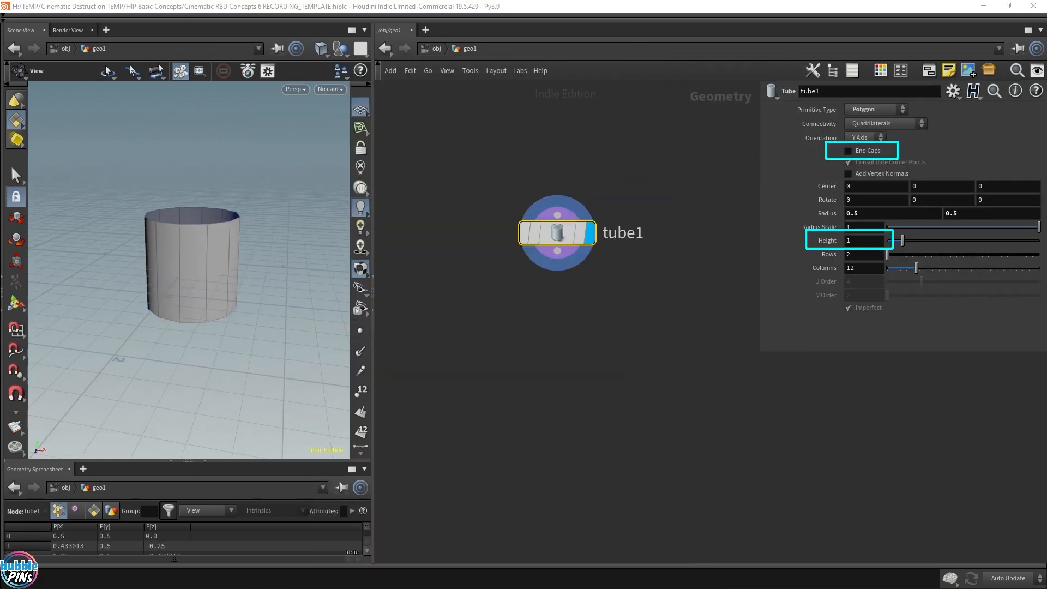
Enable end caps on the tube and set its height to 2
click(848, 151)
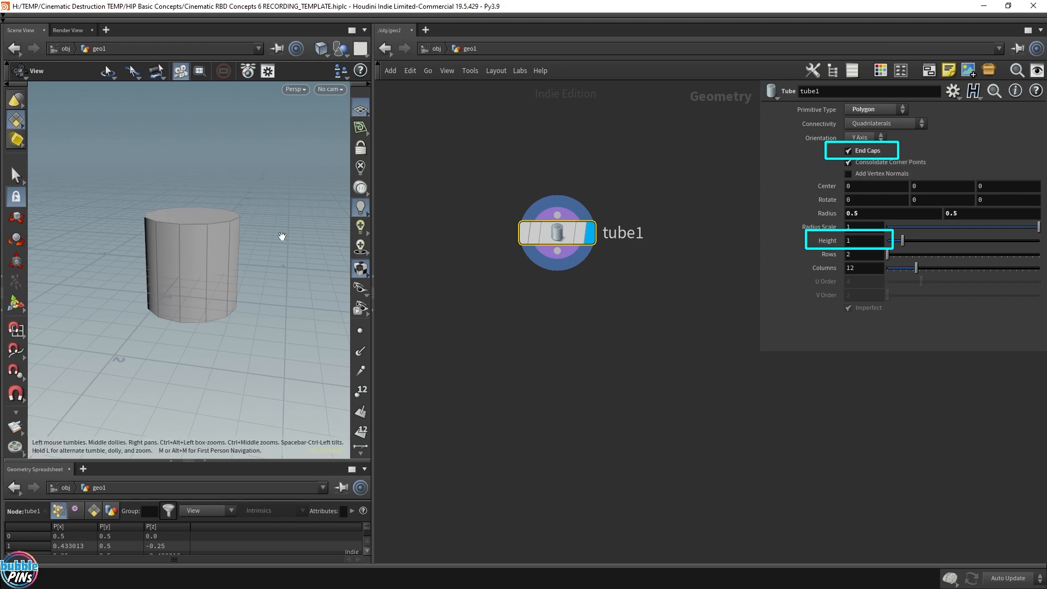
mouse_move(238, 290)
mouse_down()
mouse_move(246, 322)
mouse_move(260, 272)
mouse_move(237, 311)
mouse_move(243, 299)
mouse_up()
click(864, 241)
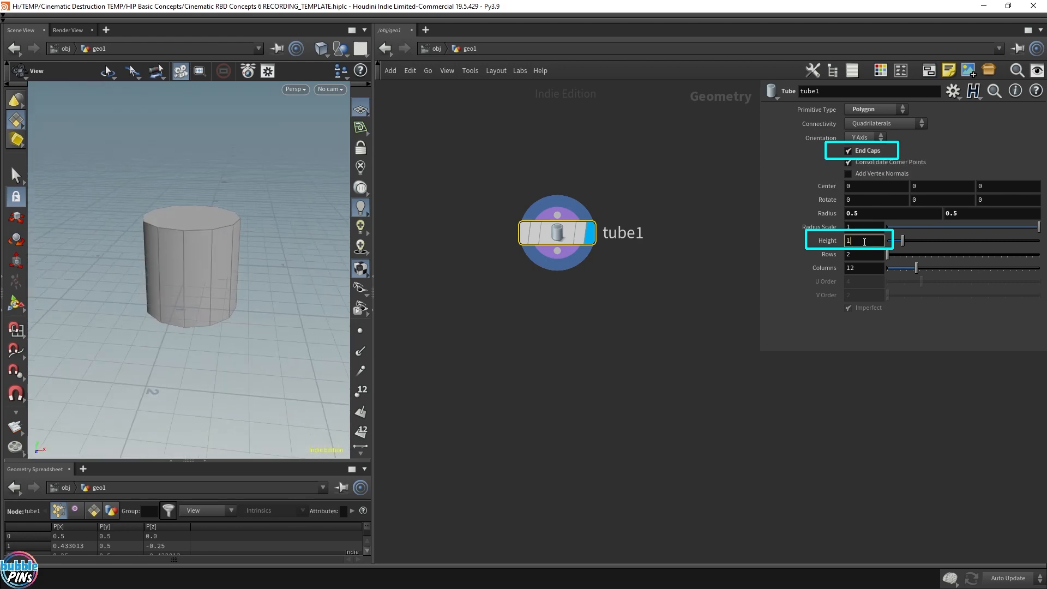
double_click(866, 242)
text(2)
key(Return)
drag(213, 188, 229, 230)
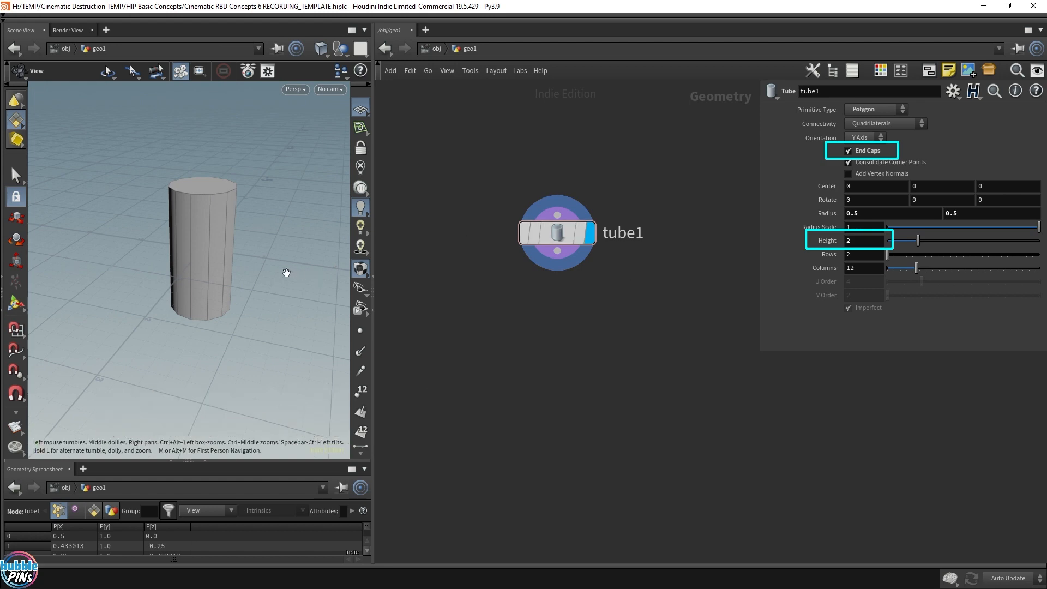
Inspect the tube node's info for its point count
scroll(285, 271, up, 2)
click(500, 233)
drag(587, 83, 595, 329)
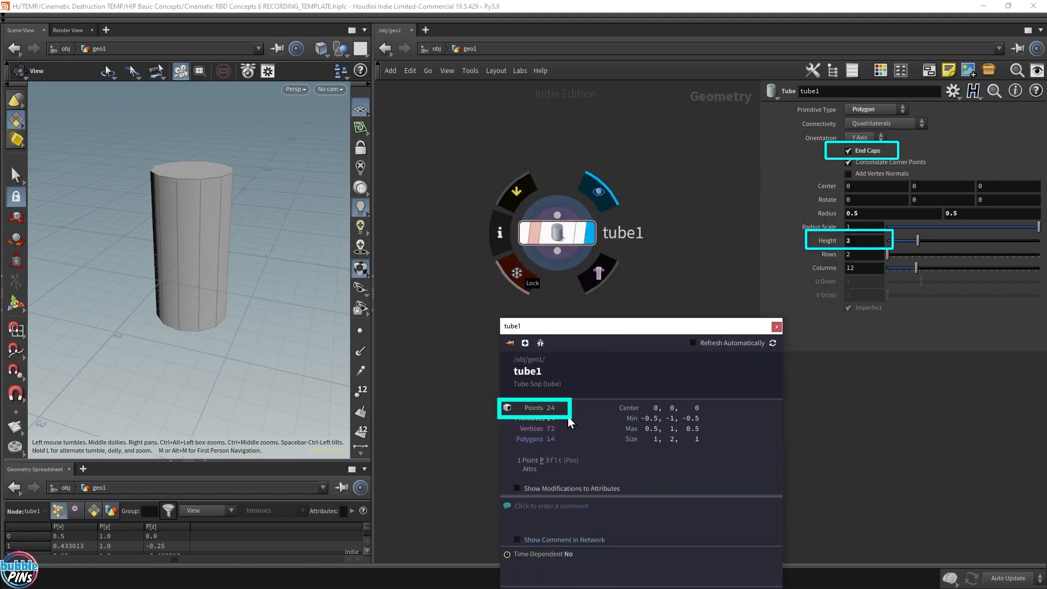
Add an RBD Material Fracture node below the tube node, with the tube as its first input
key(Tab)
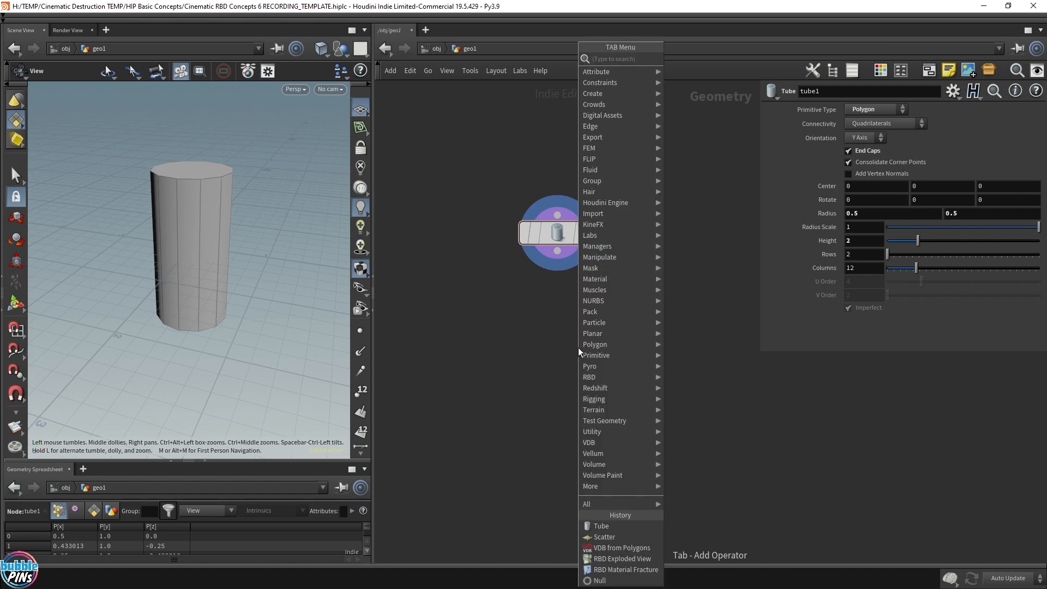
text(rbd mater)
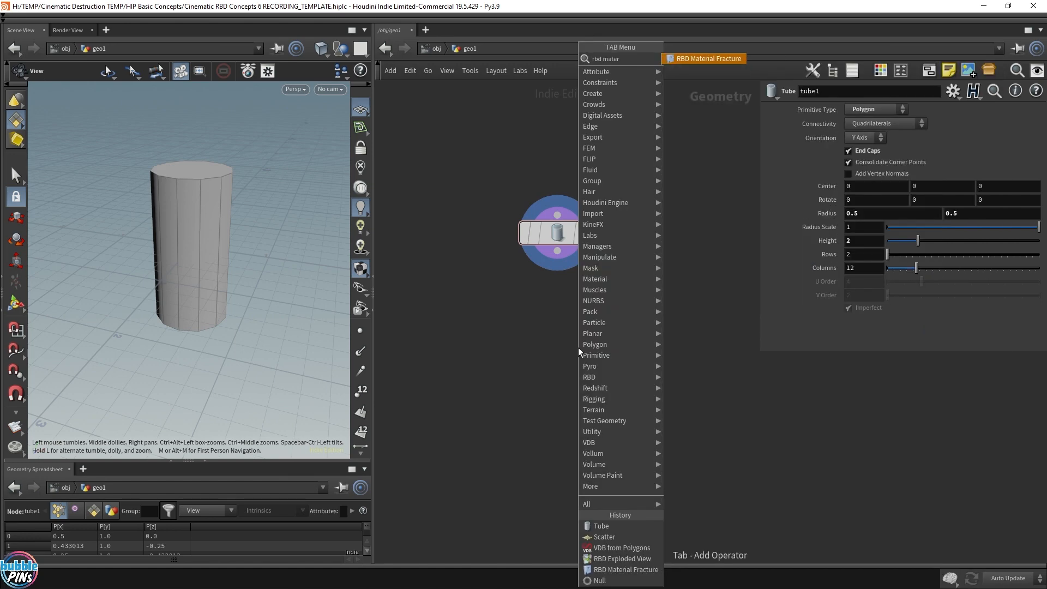
key(Return)
click(567, 437)
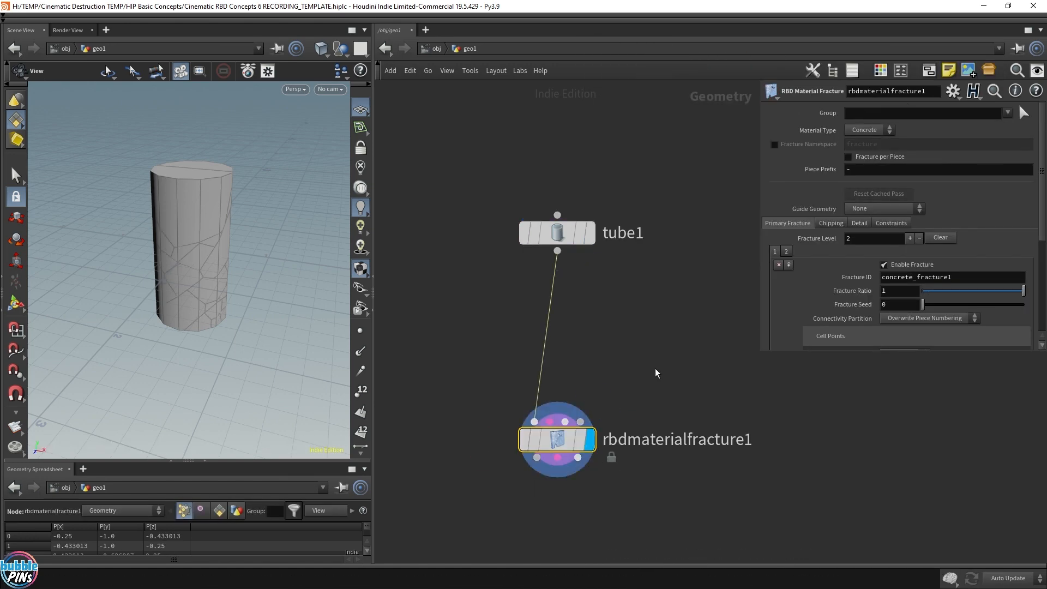
Add an RBD Exploded View node below the fracture node, wired to its three outputs
key(Tab)
text(rbd exp)
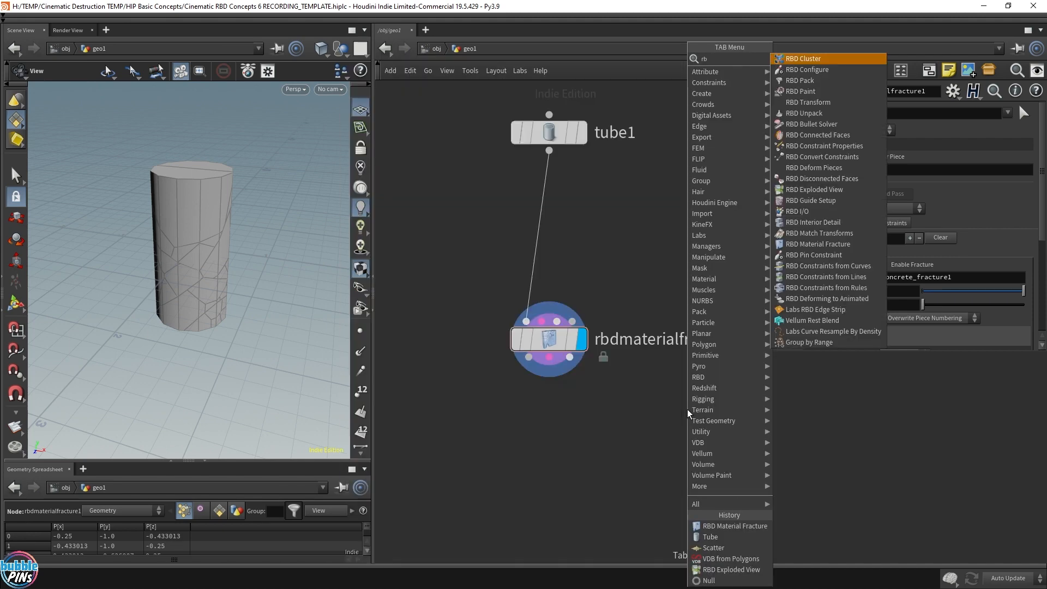
key(Return)
click(547, 436)
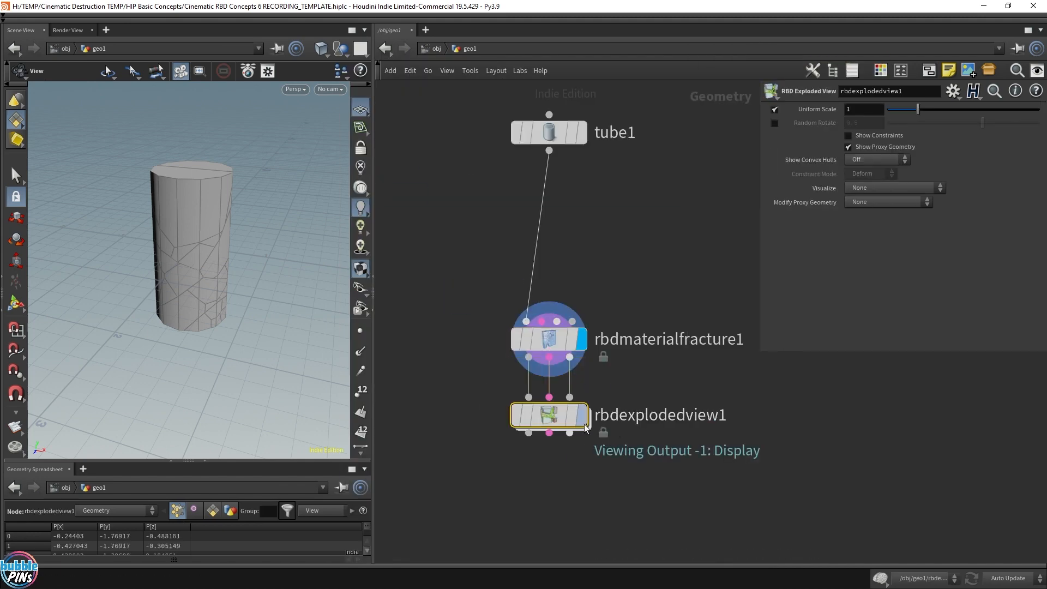
Display the exploded view node, colour it black and move it off to the left side of the fracture node
key(c)
click(907, 539)
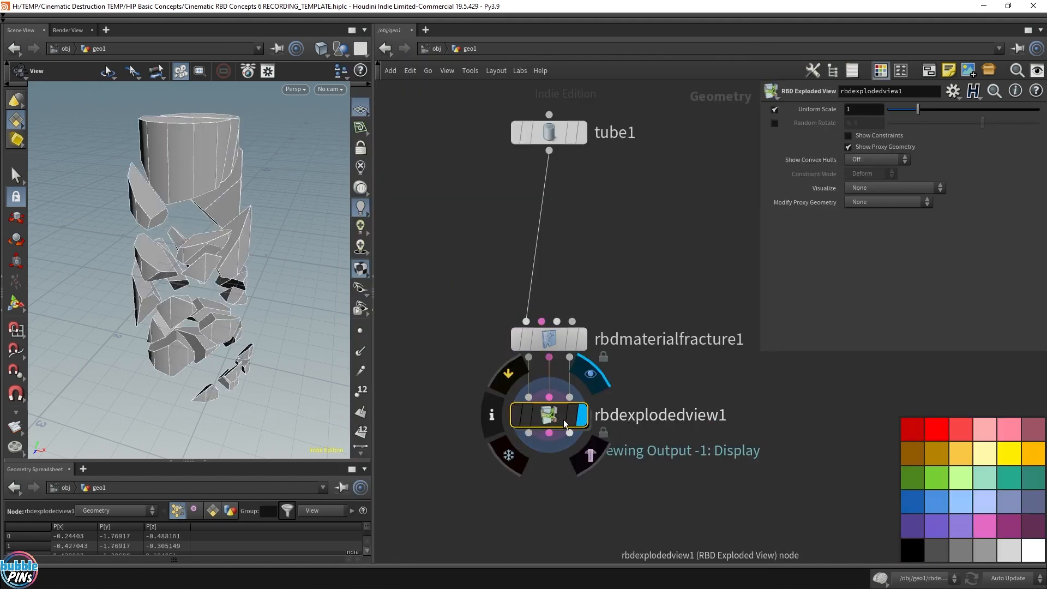
drag(564, 420, 429, 419)
scroll(606, 426, down, 2)
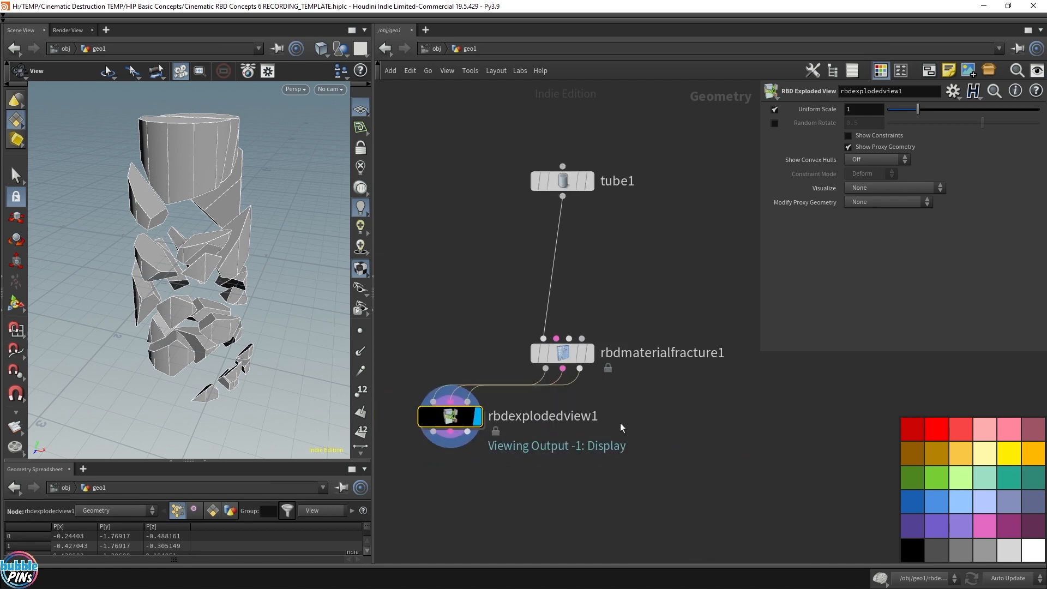
key(c)
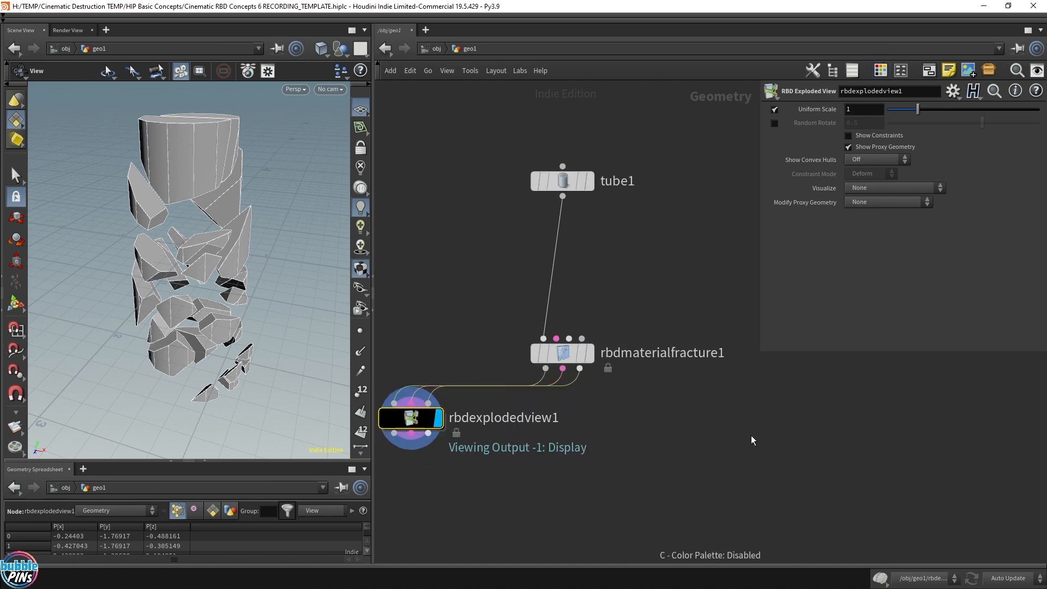
drag(188, 270, 195, 225)
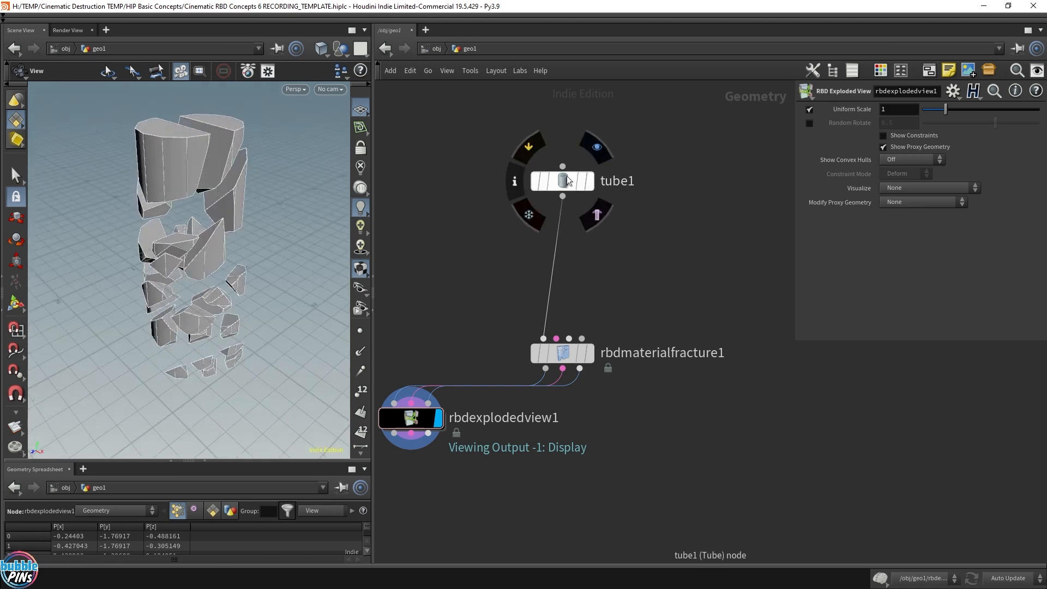
Move the tube node further above the fracture node and make it the displayed node
drag(567, 175, 568, 113)
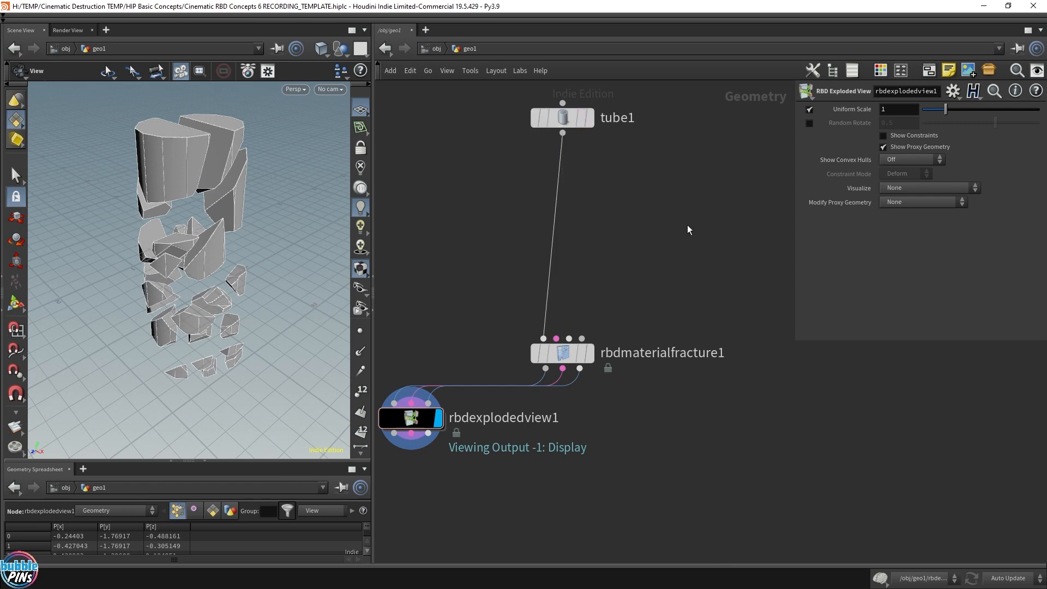
middle_drag(687, 226, 683, 263)
key(Tab)
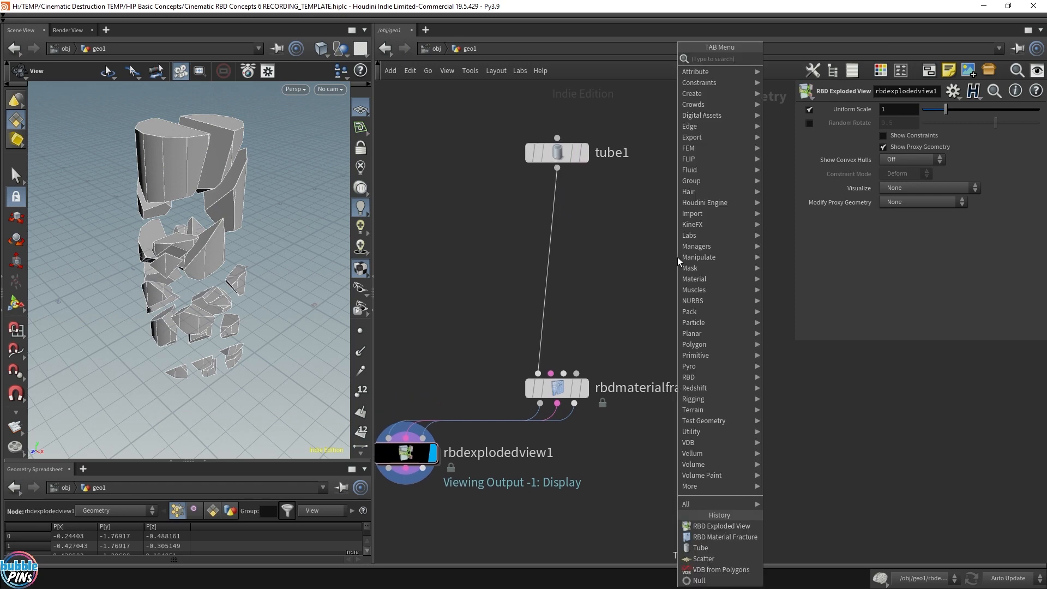
key(Escape)
click(584, 152)
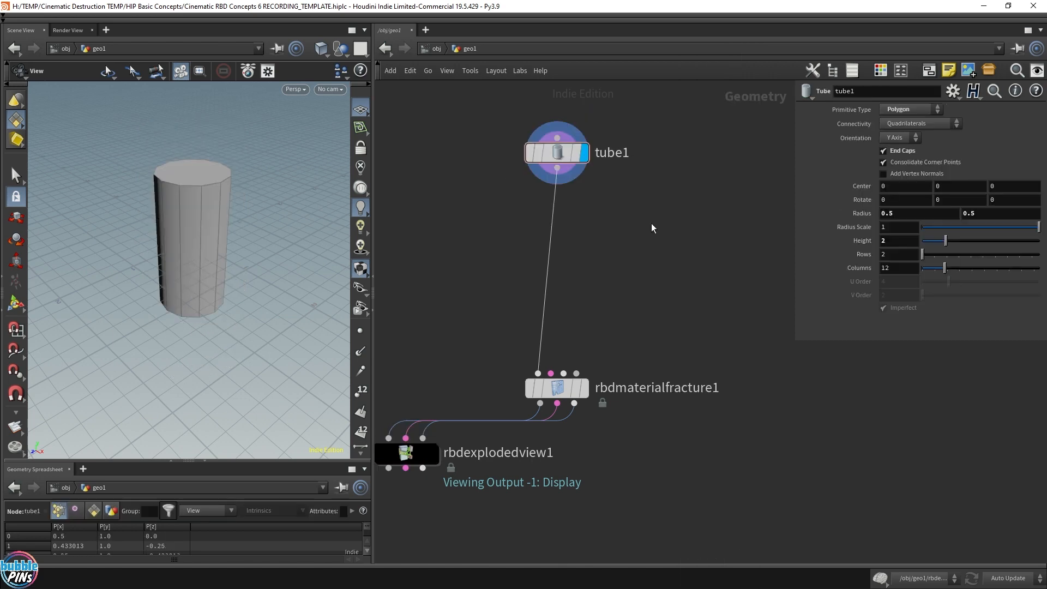
Branch a VDB from Polygons node off the tube, with Distance VDB disabled and Fog VDB density enabled
key(Tab)
text(vdb from poly)
key(Return)
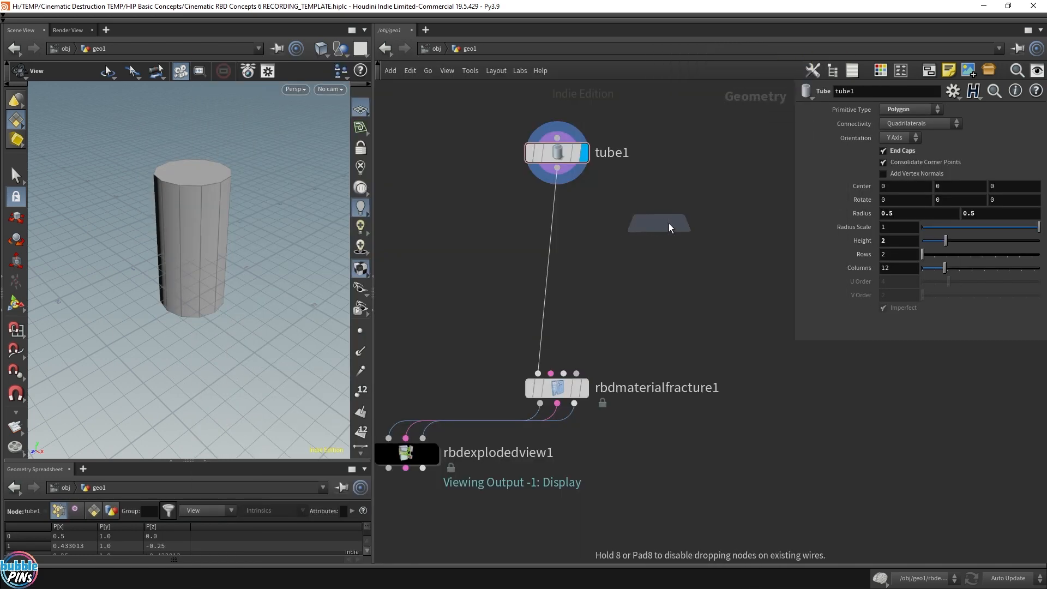
click(669, 214)
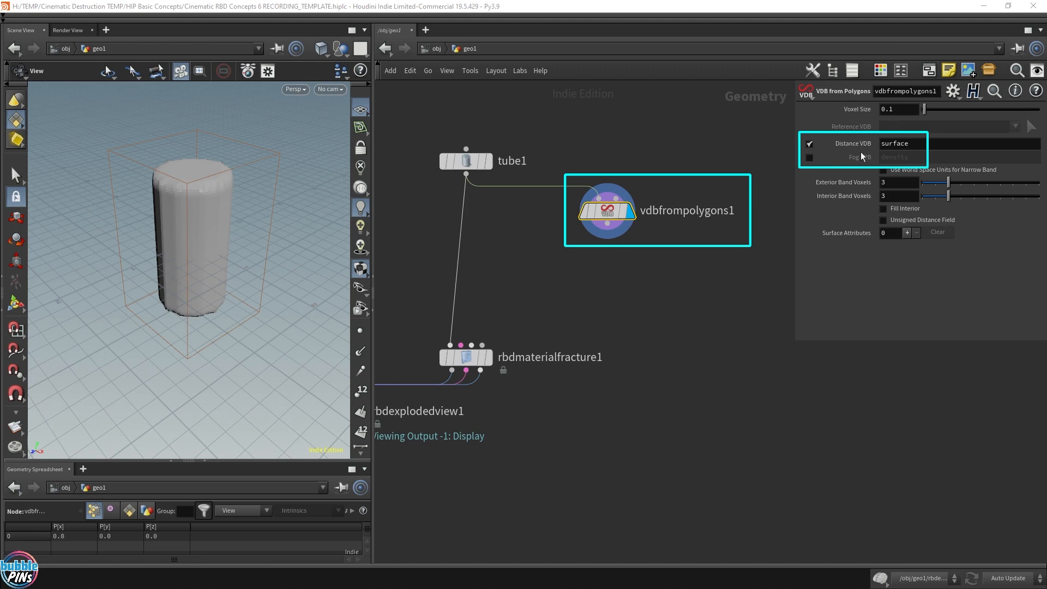
click(809, 145)
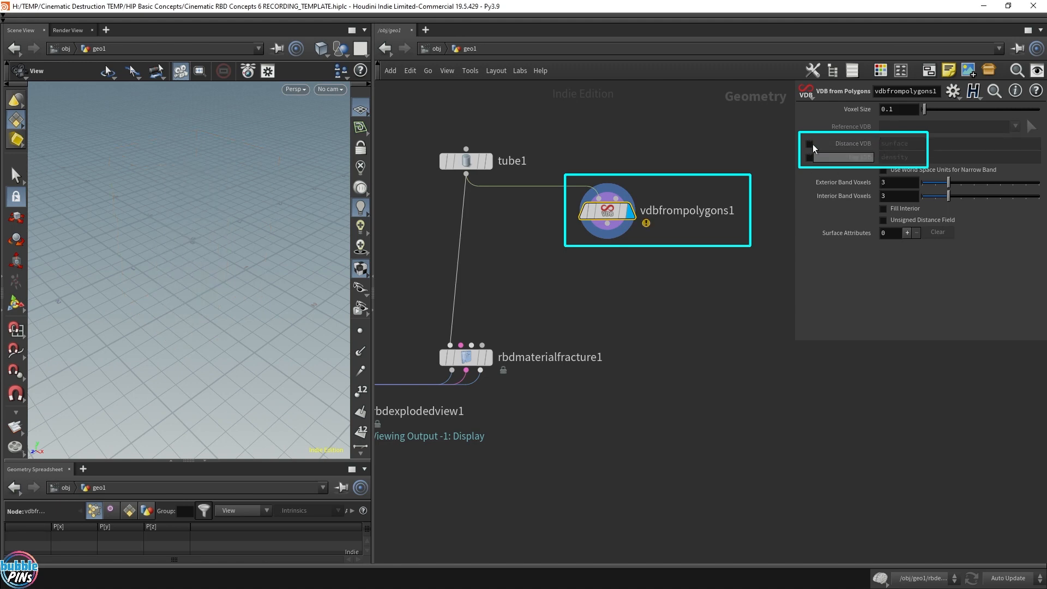
click(809, 158)
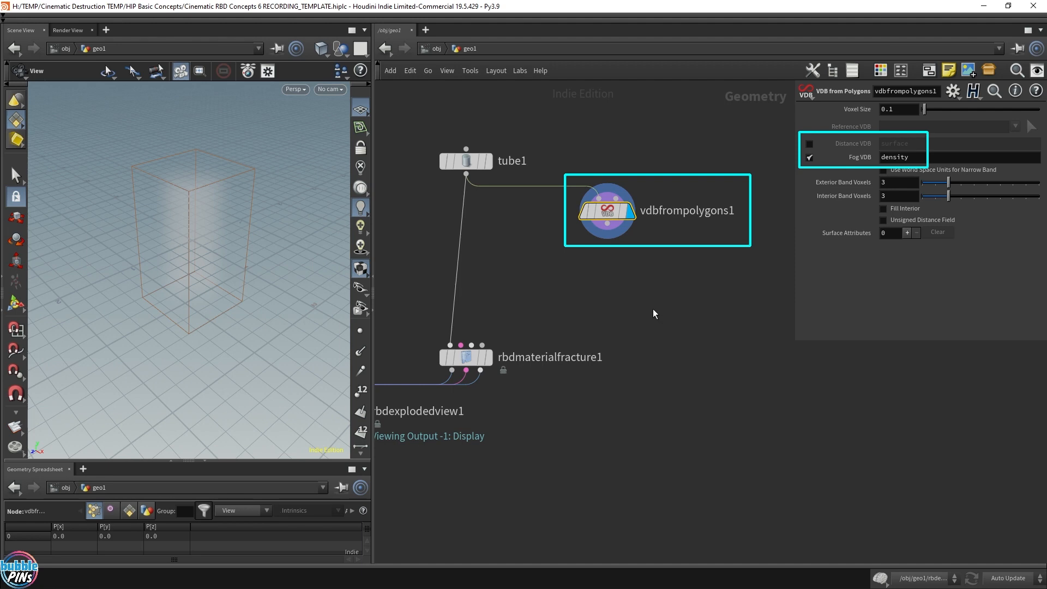
Add a Scatter node below the VDB from Polygons node and disable Force Total Count
key(Tab)
text(scatter)
key(Return)
click(641, 297)
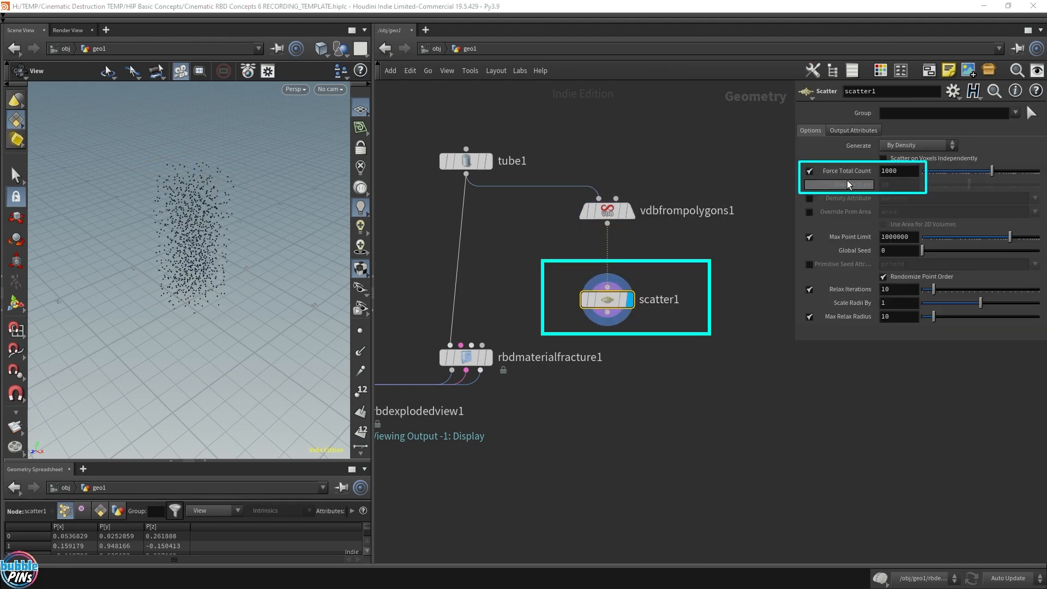
click(811, 172)
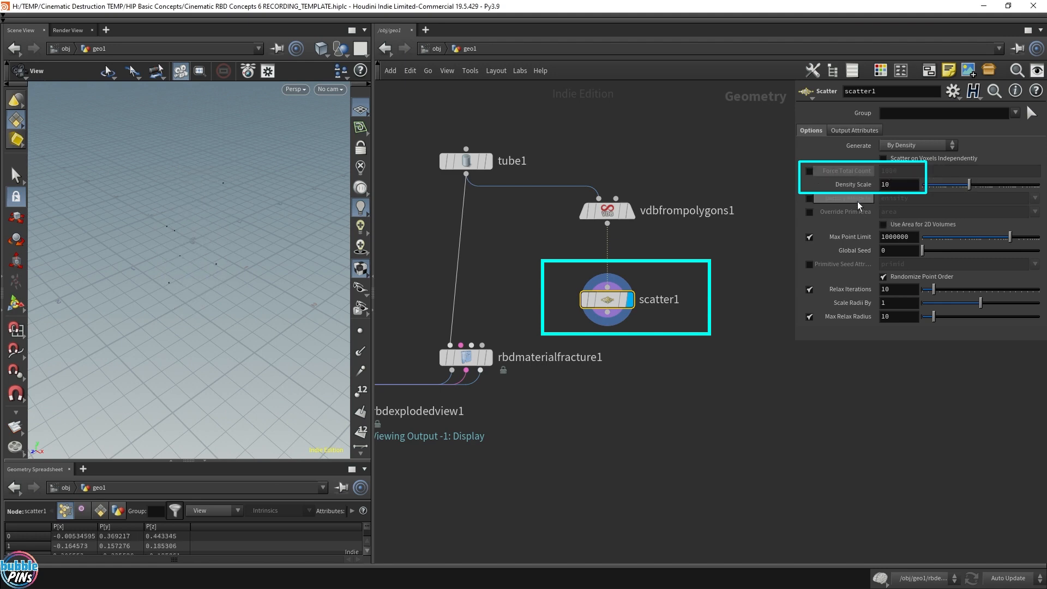
Show points in the viewport and template the tube node as a wireframe reference around the scattered points
click(360, 331)
drag(160, 259, 195, 241)
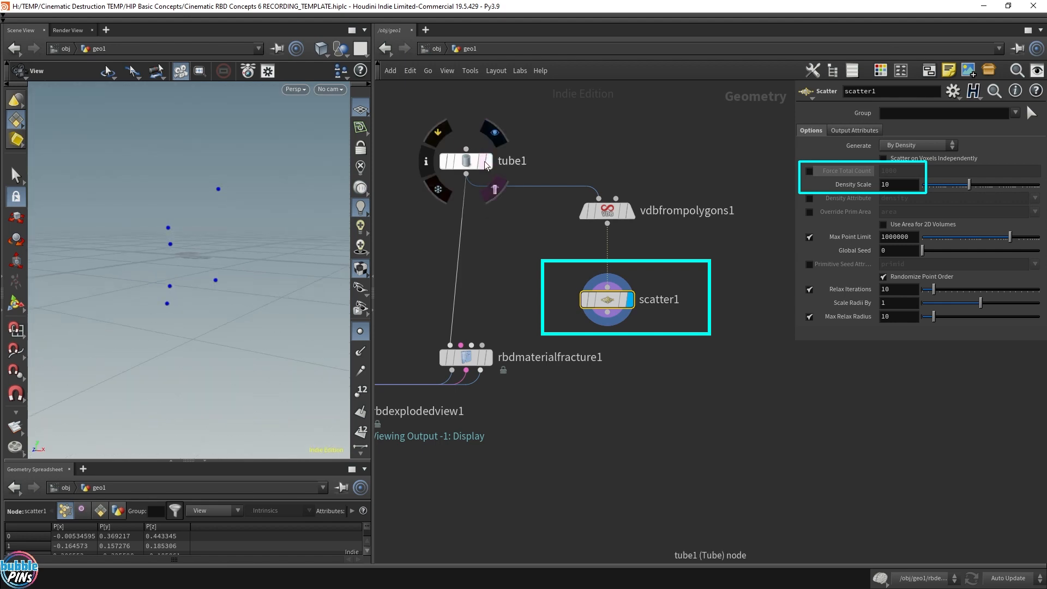
click(482, 161)
drag(262, 201, 238, 218)
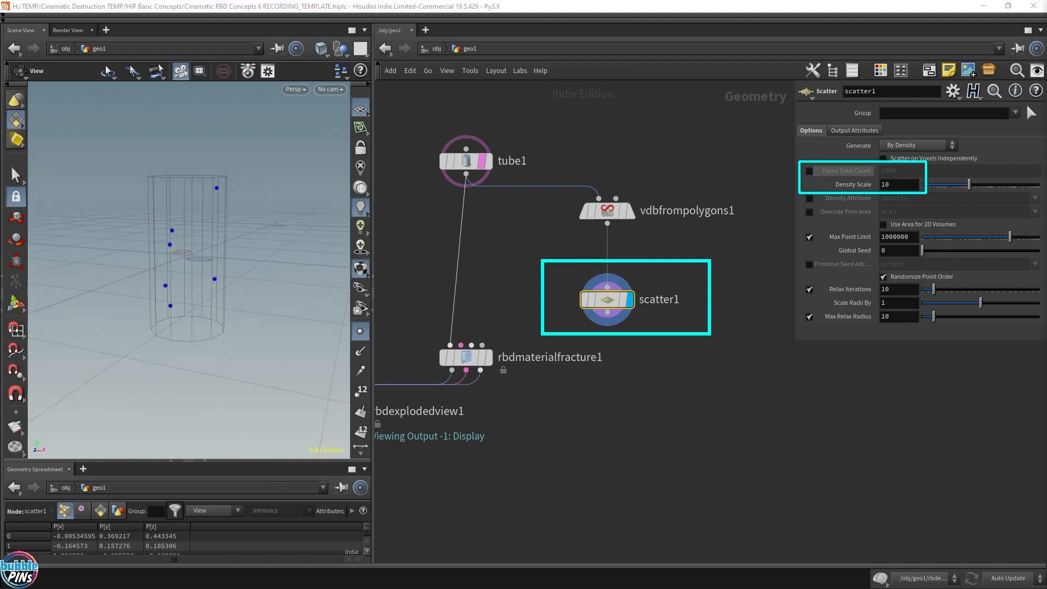
Set the scatter node's Density Scale to 2000
double_click(889, 185)
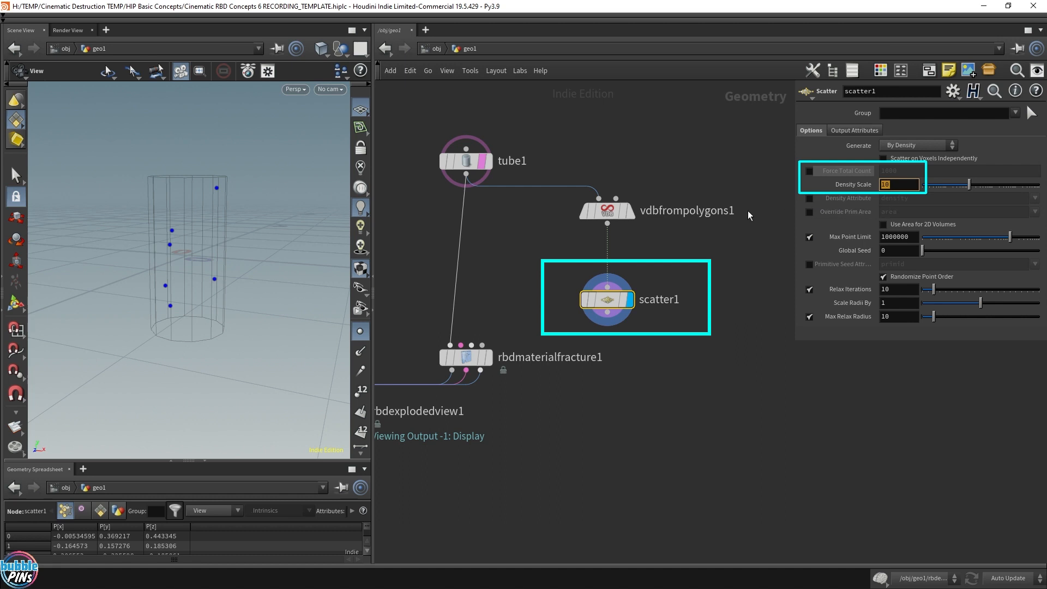
text(2000)
key(Return)
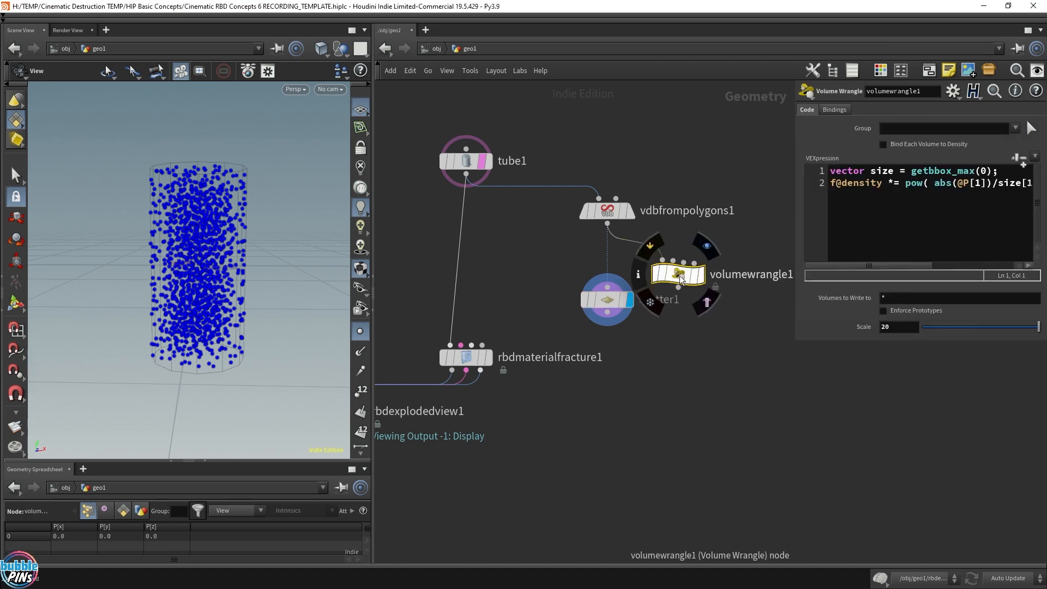
Insert the volume wrangle into the connection between the VDB from Polygons and Scatter nodes
drag(680, 276, 628, 259)
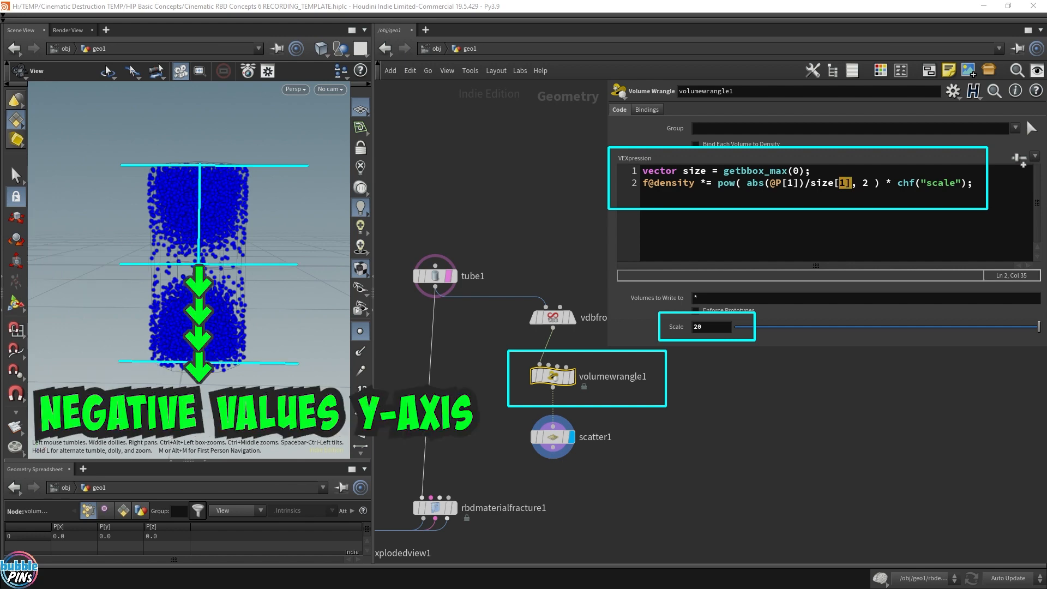
Examine the abs and pow functions and the @P[1]/size[1] ratio in the volume wrangle's density expression
click(767, 184)
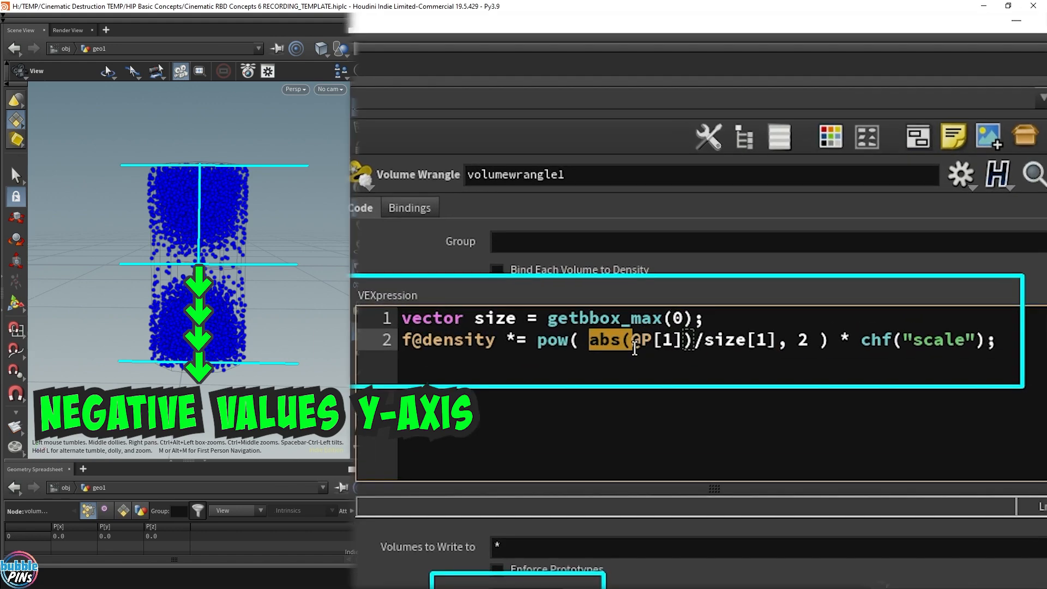
drag(635, 348, 829, 350)
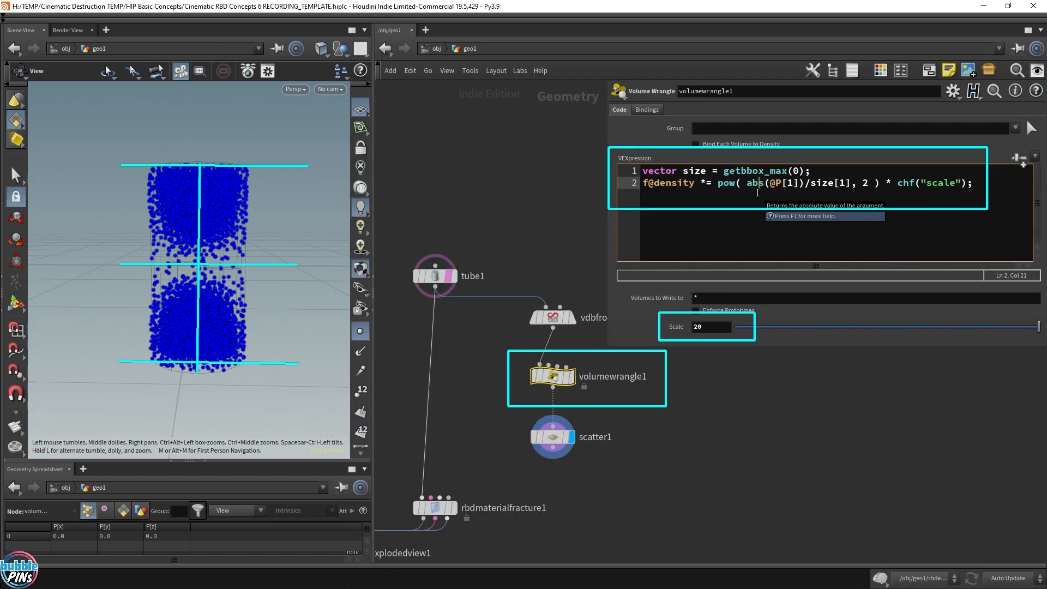
click(769, 183)
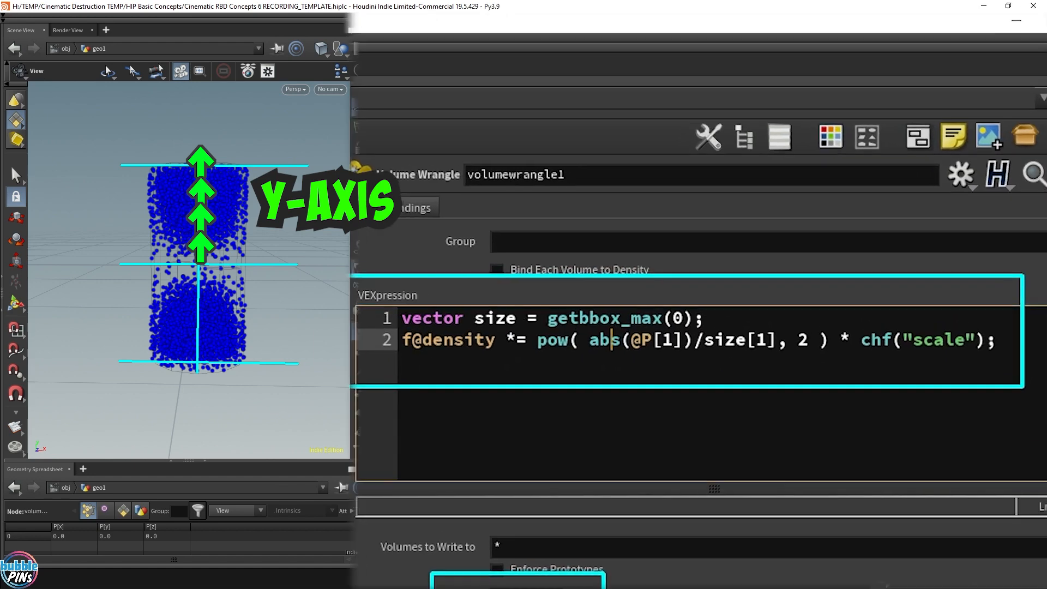
double_click(737, 184)
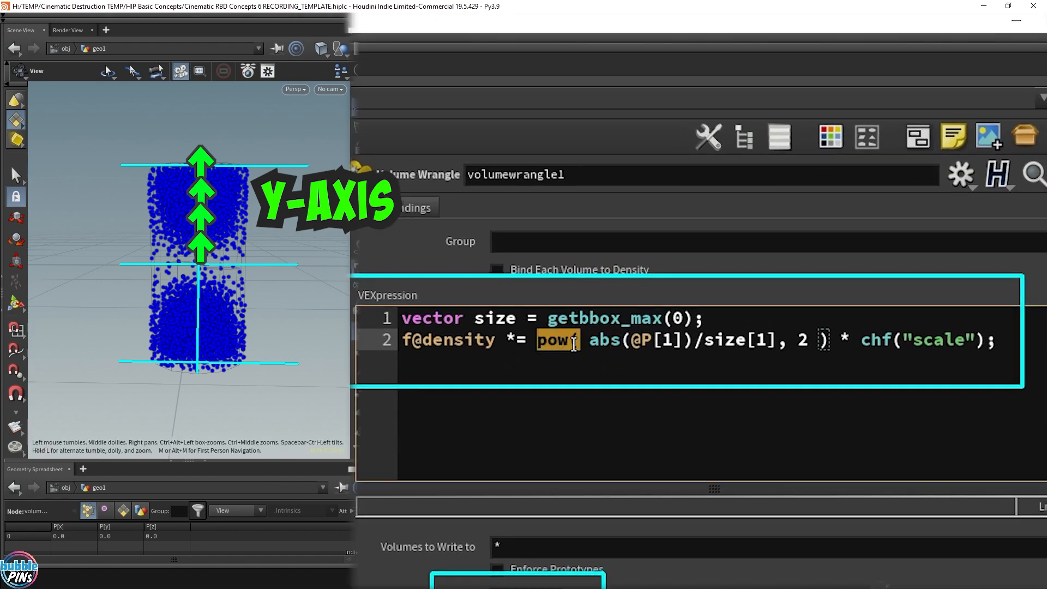
mouse_move(574, 343)
mouse_down()
mouse_move(842, 345)
mouse_move(571, 353)
mouse_move(592, 349)
mouse_up()
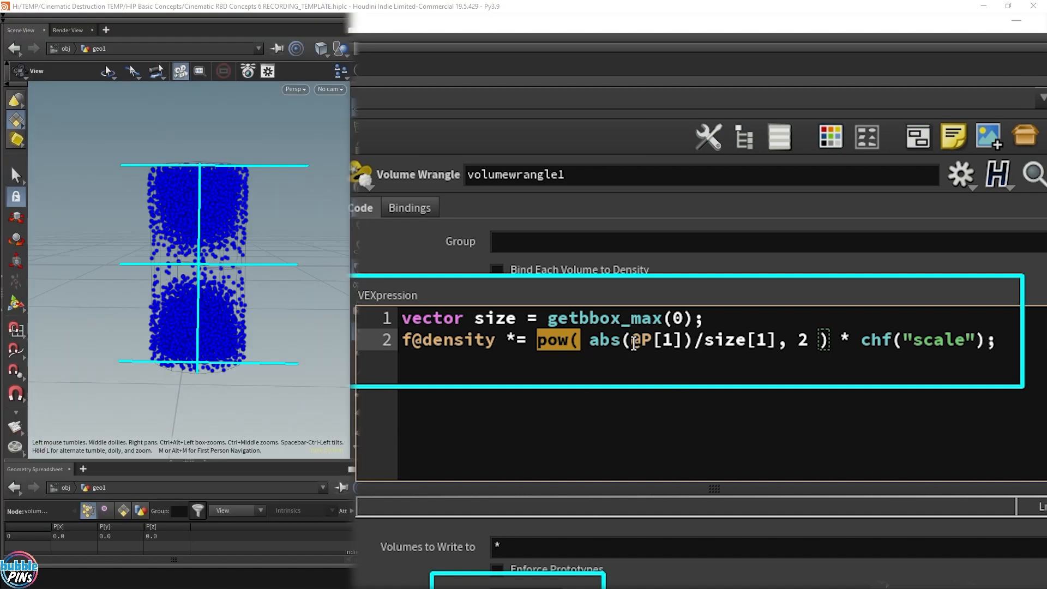
drag(631, 343, 779, 344)
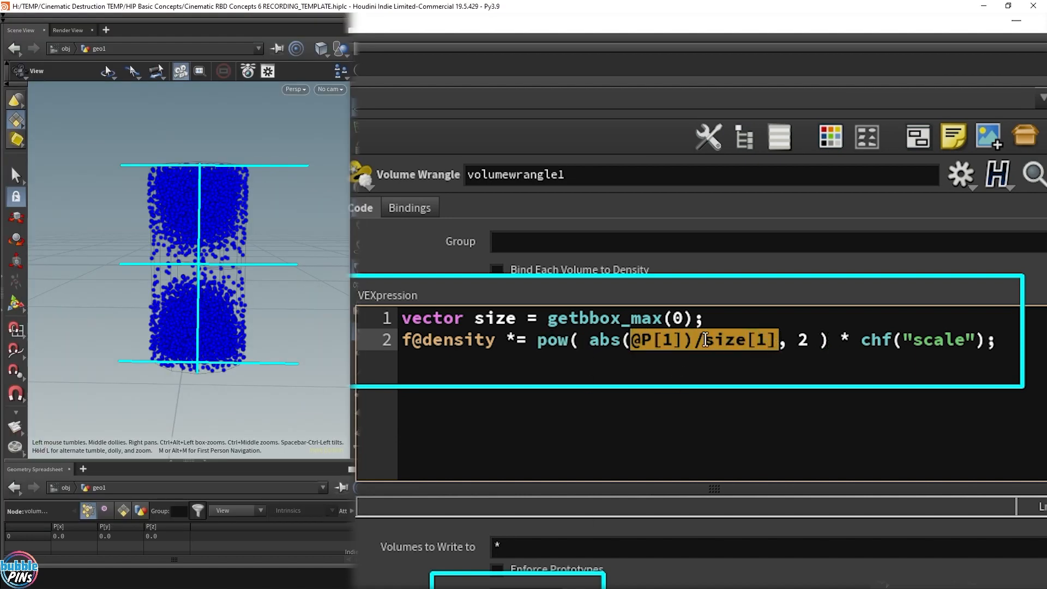
Examine the getbbox_max size vector, the @P[1]/size[1] ratio, and the abs and pow functions in the volume wrangle's code
drag(722, 321, 402, 319)
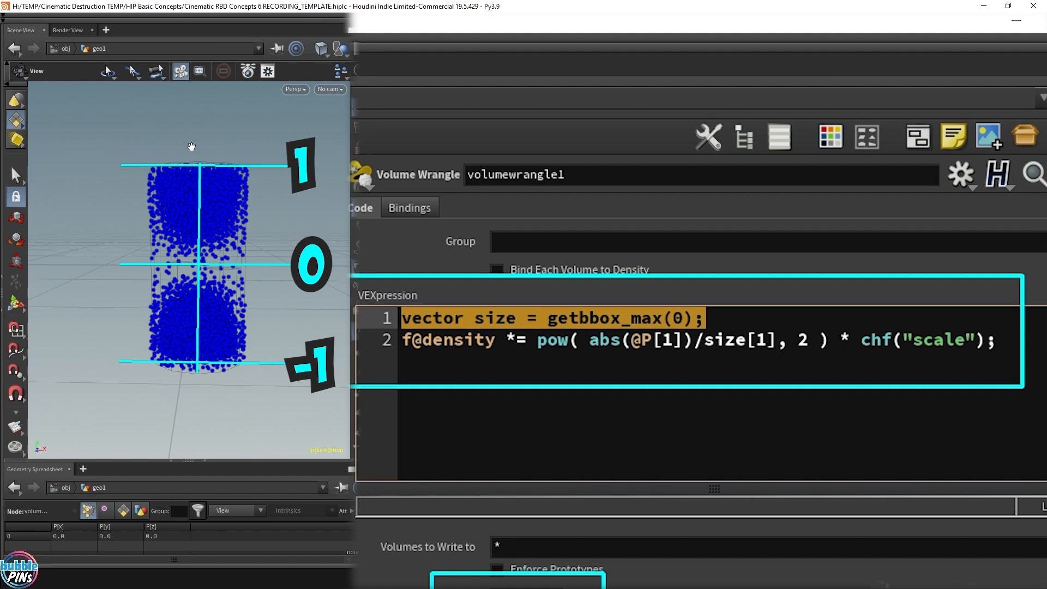
drag(631, 341, 777, 347)
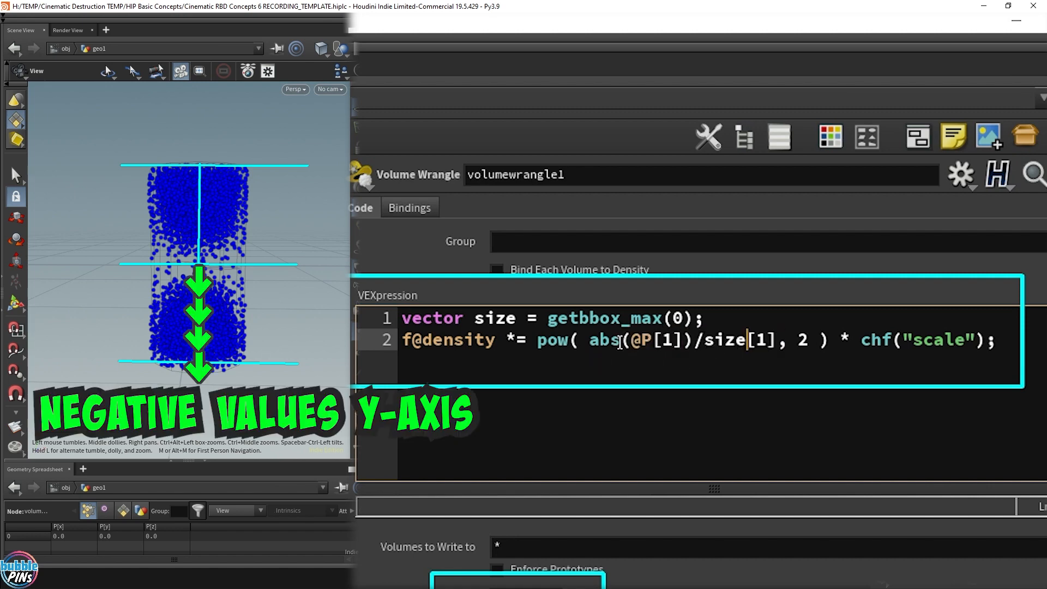
drag(589, 345, 632, 345)
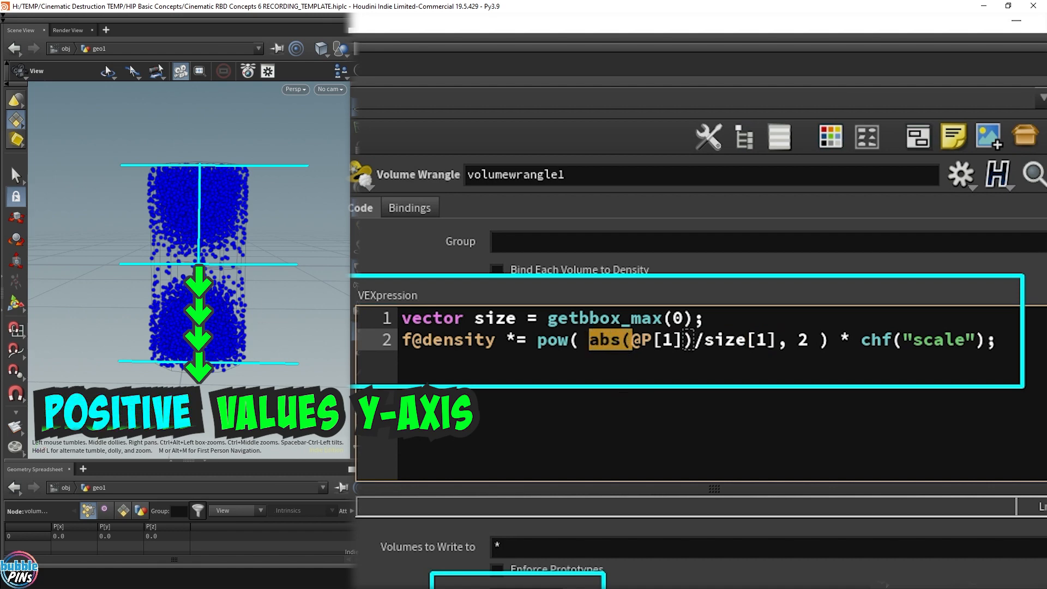
drag(547, 346, 813, 353)
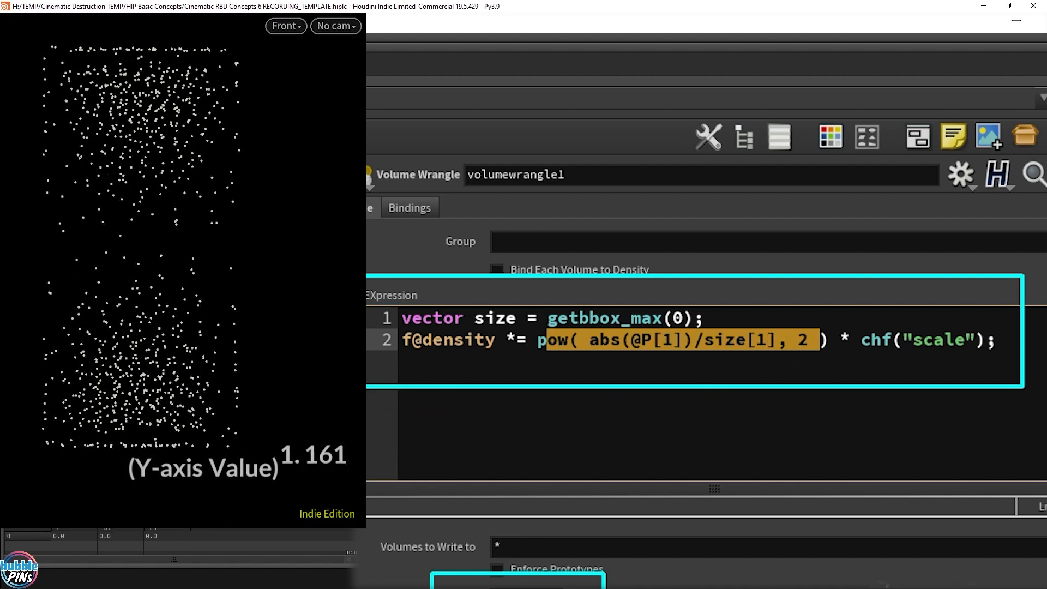
Lower the volume wrangle's Scale, which drives the chf("scale") multiplier, to 2.47
drag(999, 343, 852, 348)
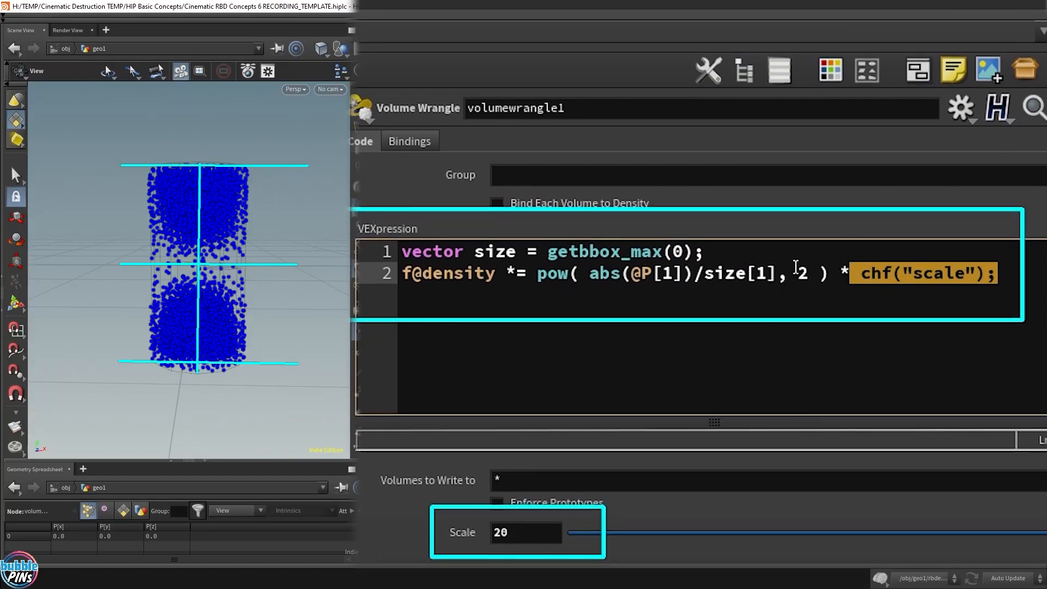
drag(838, 282, 625, 277)
drag(847, 277, 1013, 280)
drag(927, 534, 1044, 533)
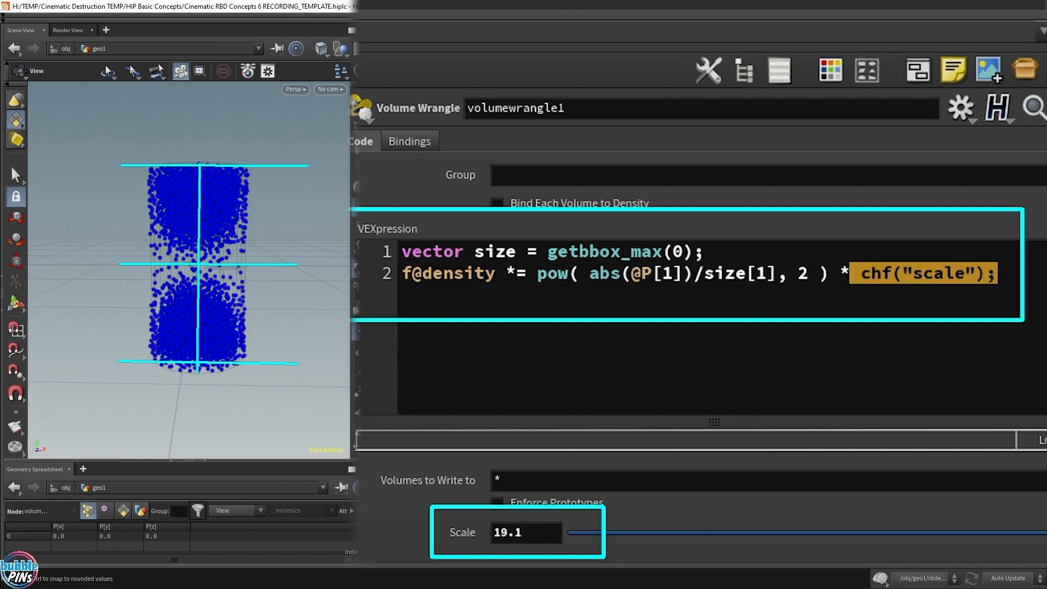
drag(739, 533, 635, 542)
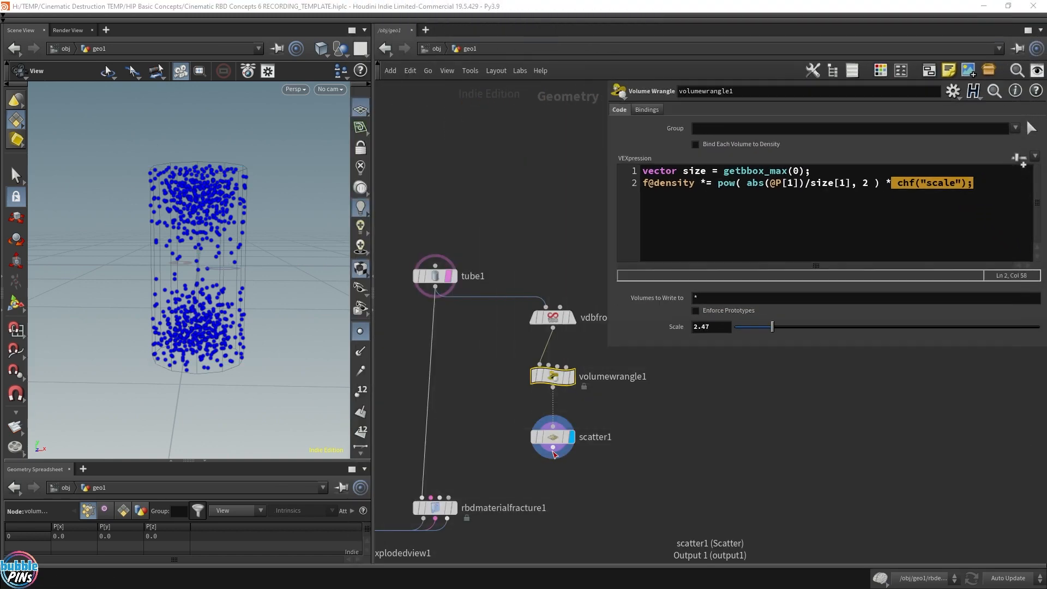
Connect the scatter node's output to the RBD Material Fracture's Extra Voronoi Points input and display the fracture node
click(552, 450)
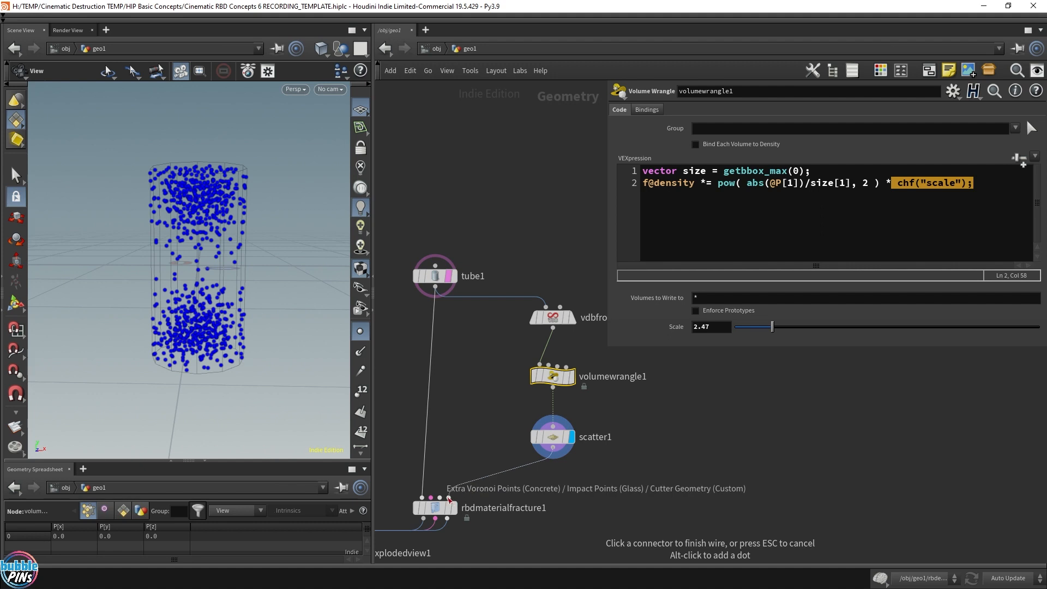
click(448, 498)
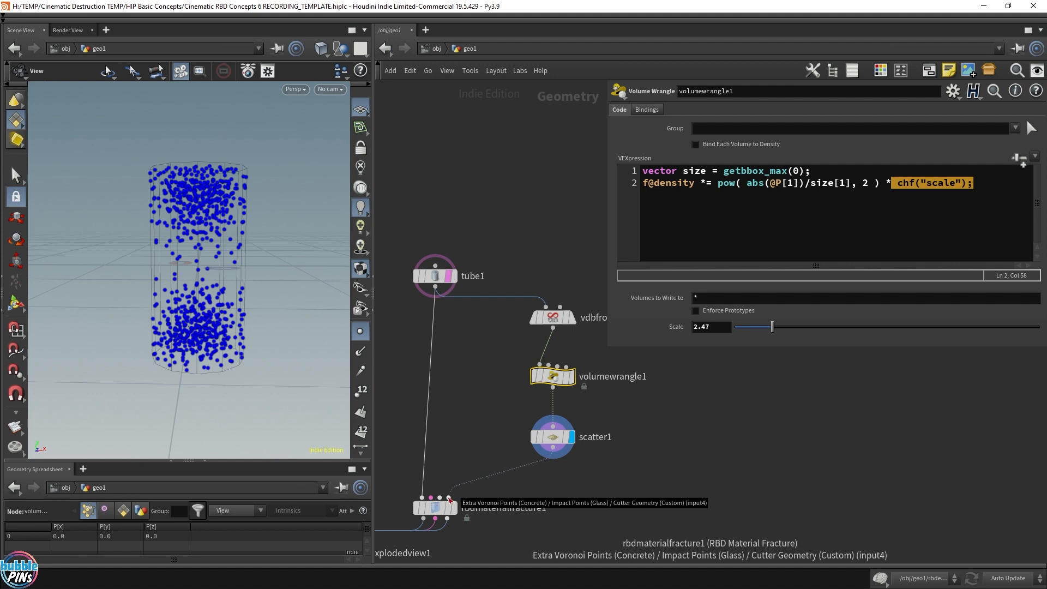
click(454, 507)
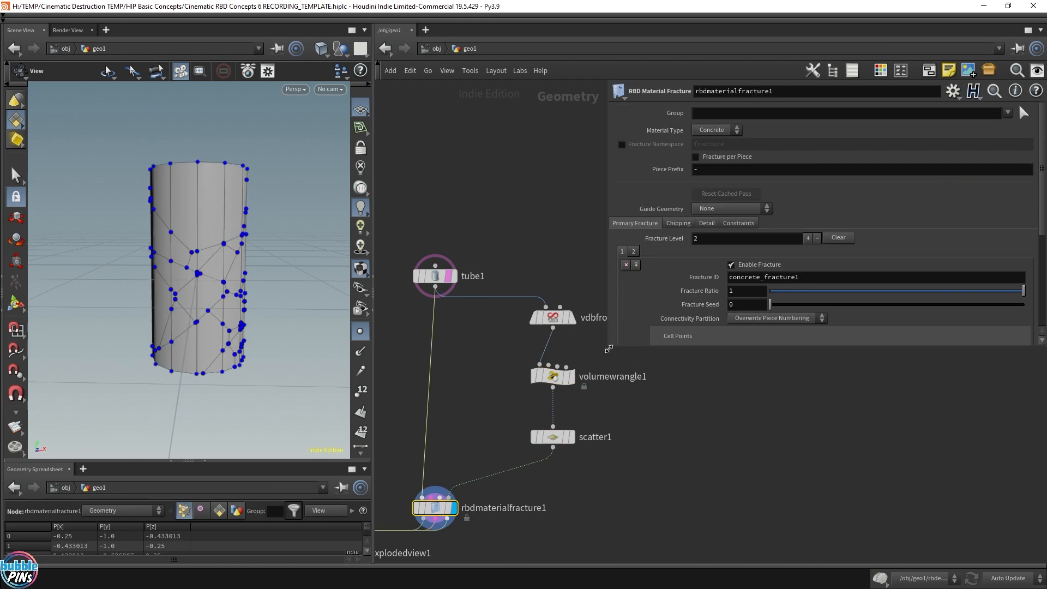
Remove one level from the RBD Material Fracture's primary fracture so that a single fracture level is left
drag(608, 345, 641, 510)
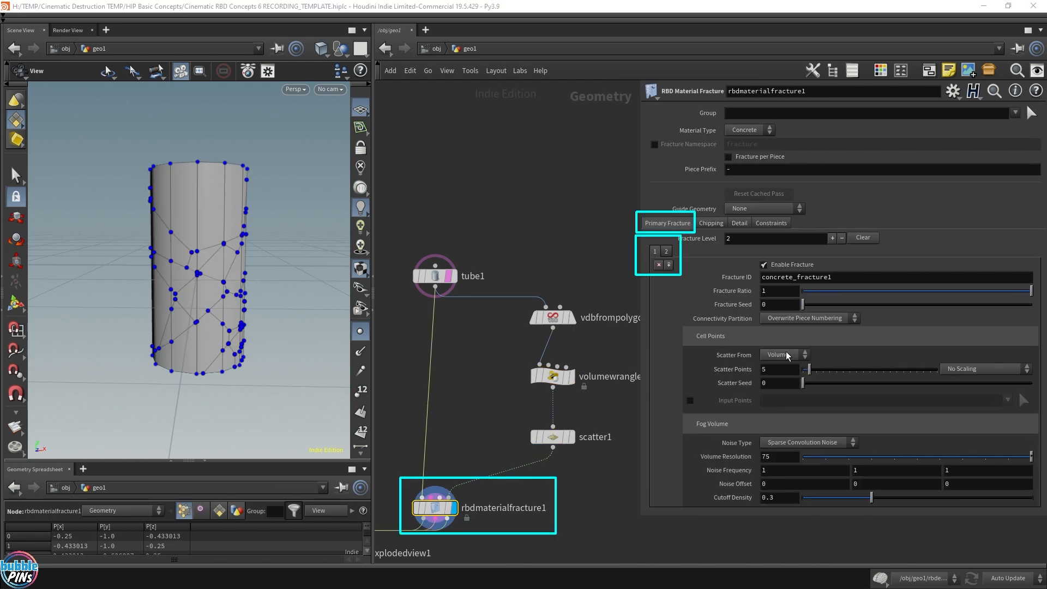
click(666, 252)
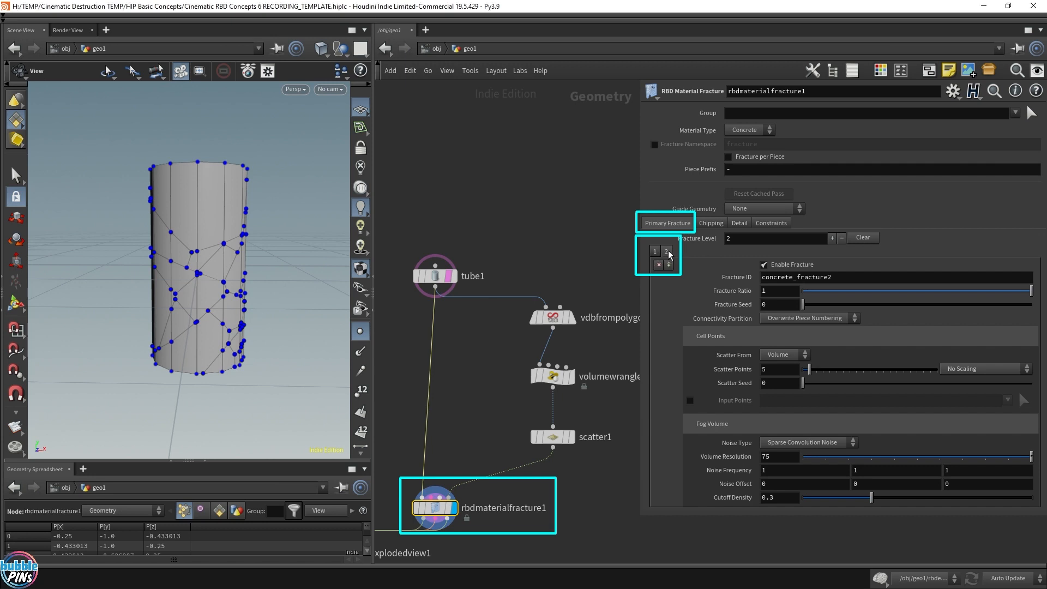
click(656, 253)
click(659, 265)
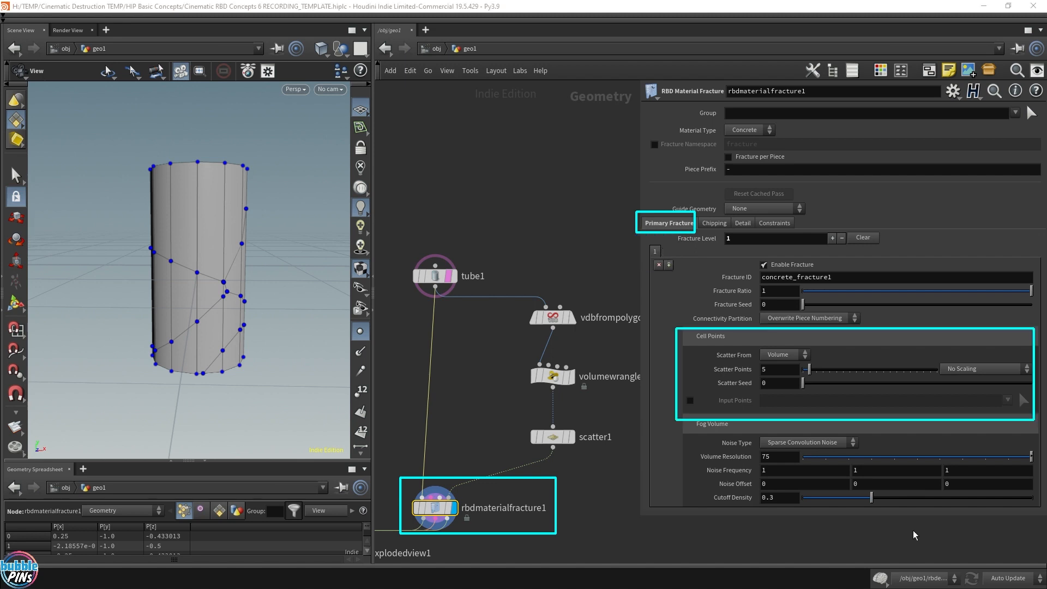
Set the fracture's Scatter Points to 0 and enable Input Points for its cell points
click(571, 437)
click(452, 508)
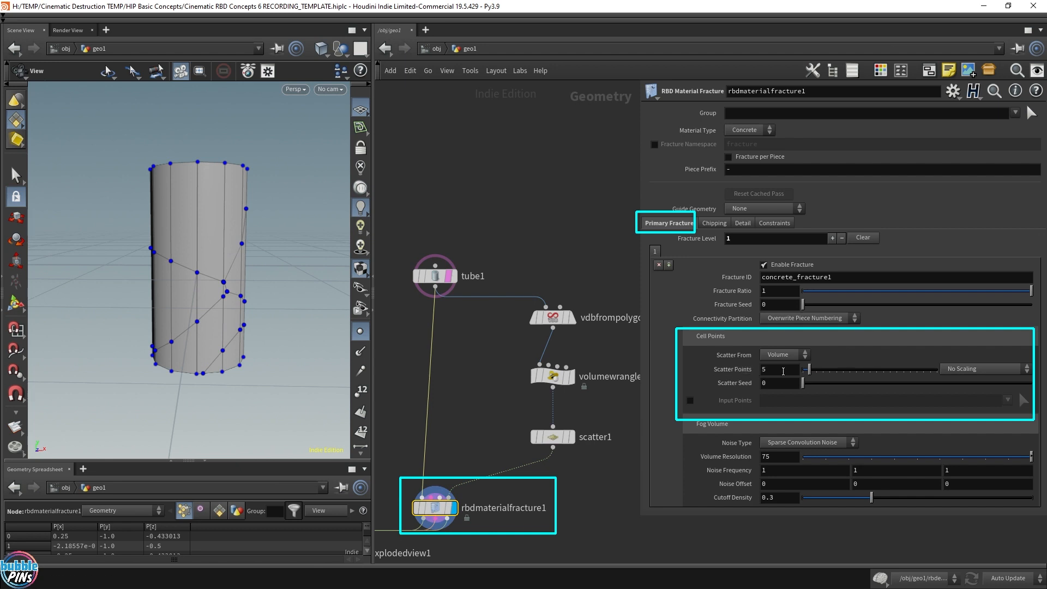
double_click(780, 374)
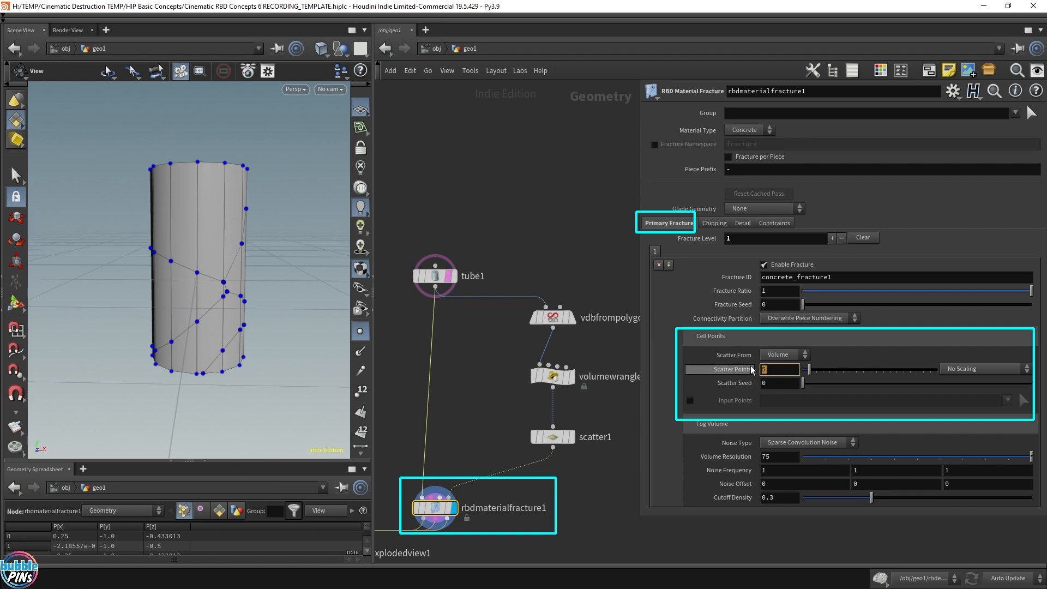
text(1)
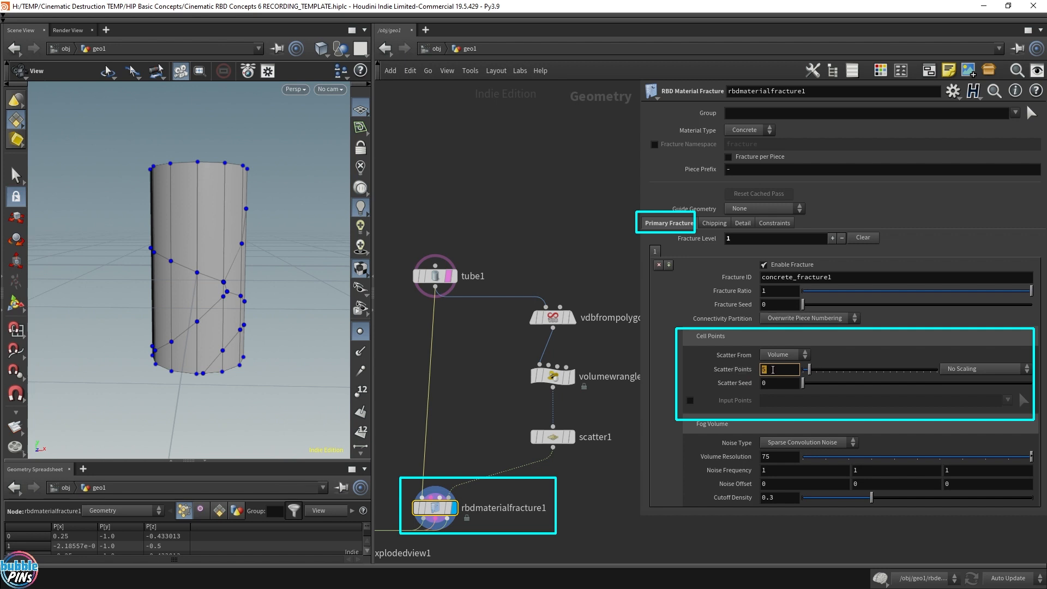
text(0)
key(Return)
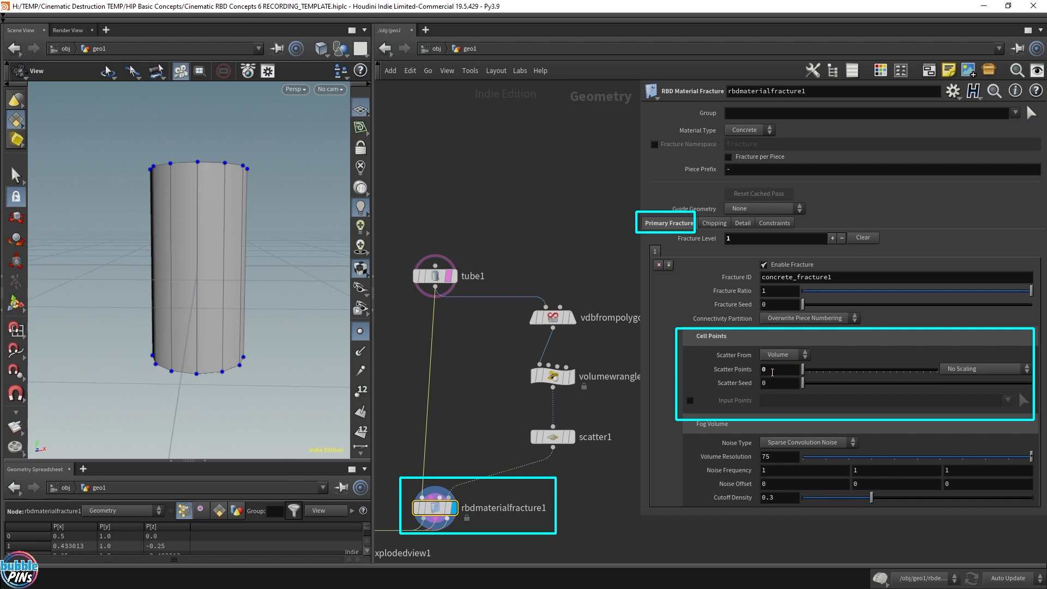
click(690, 401)
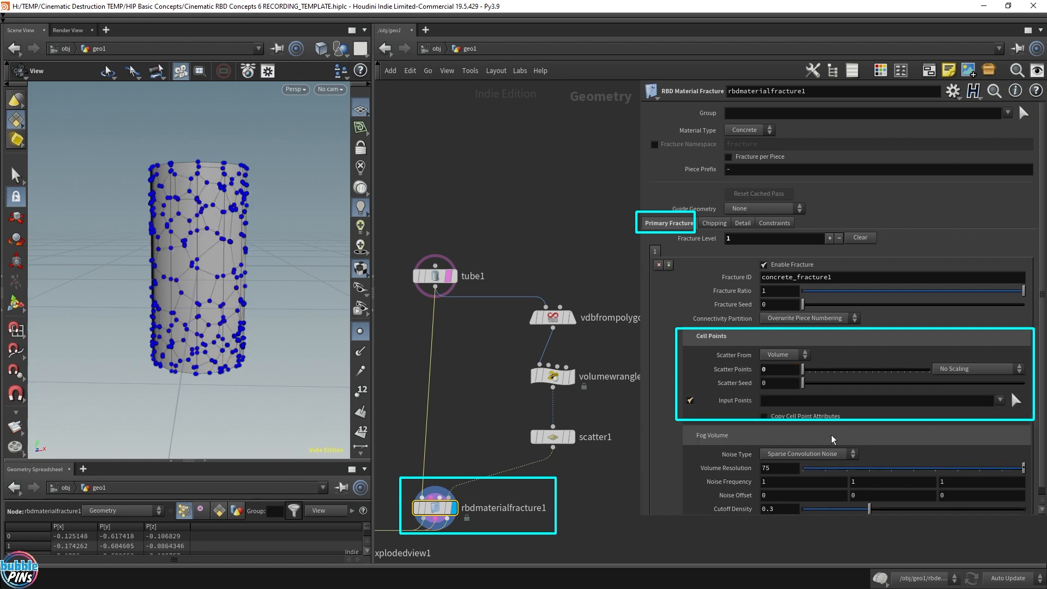
drag(273, 188, 235, 196)
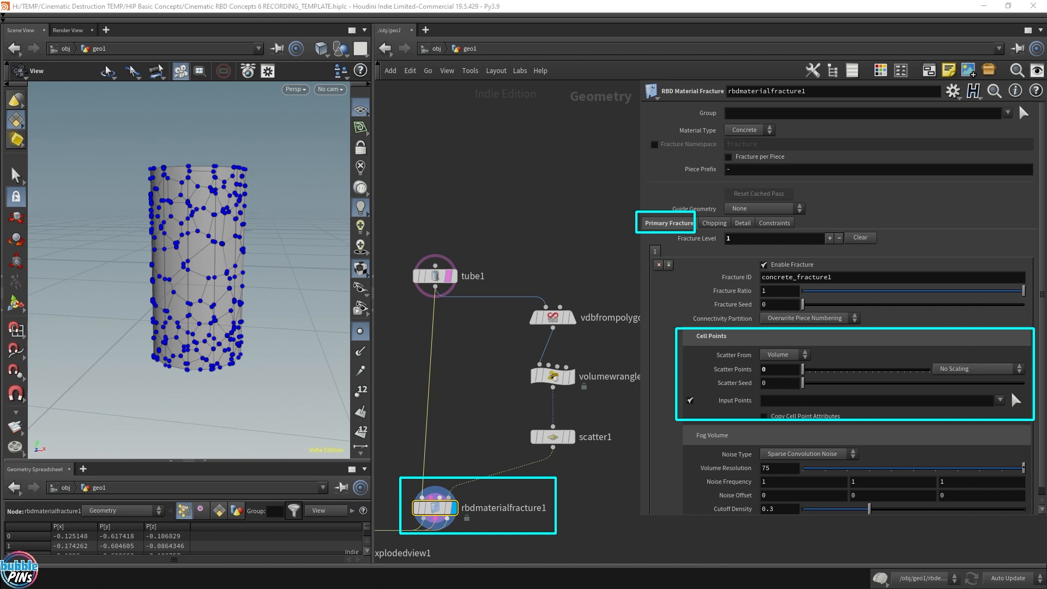
Display the RBD Exploded View node and view the separated tube pieces
drag(641, 518, 719, 438)
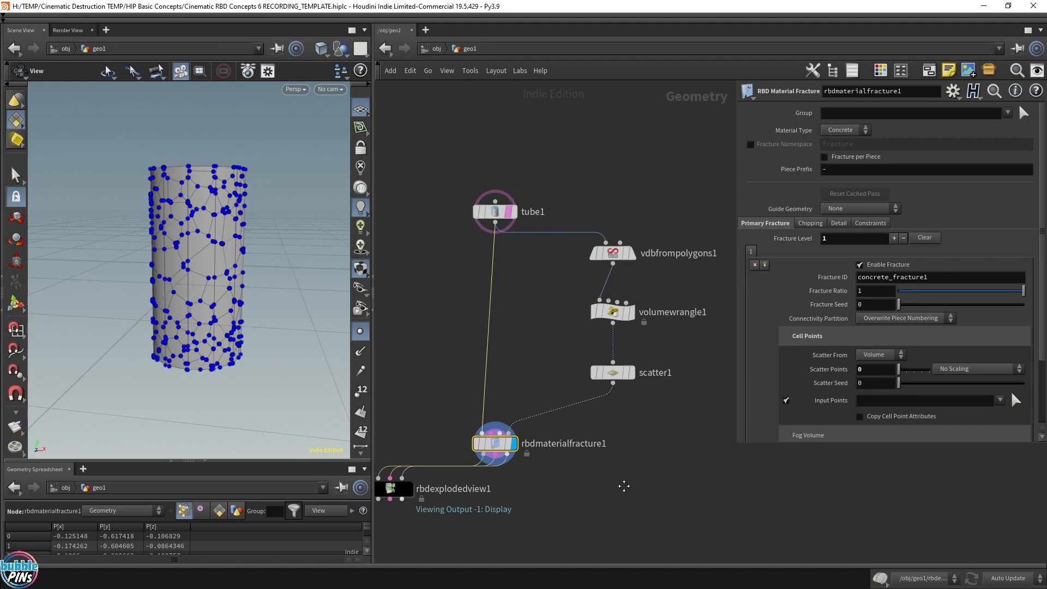
click(408, 486)
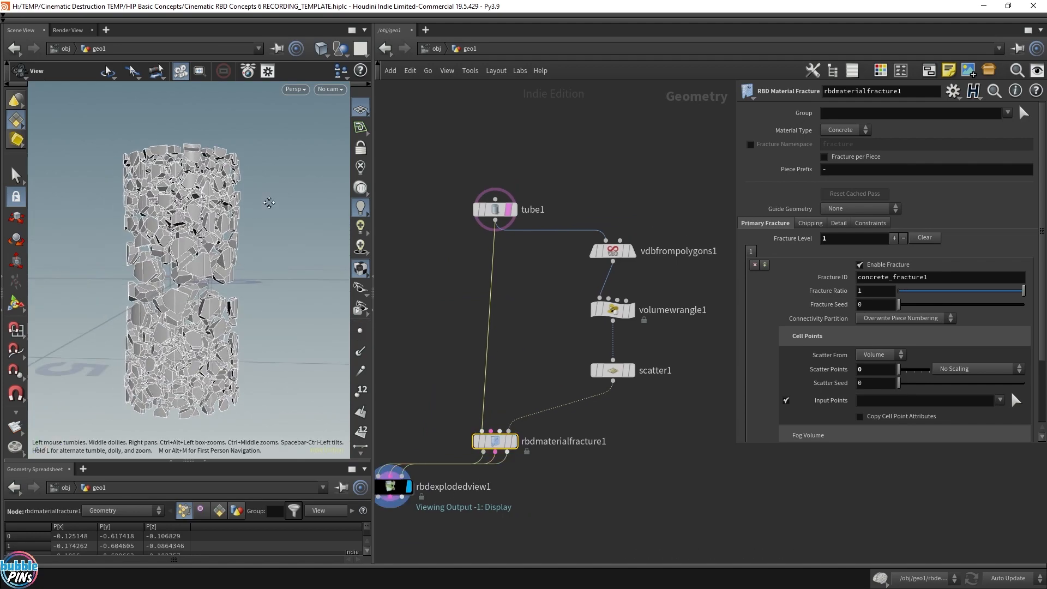
drag(216, 172, 156, 155)
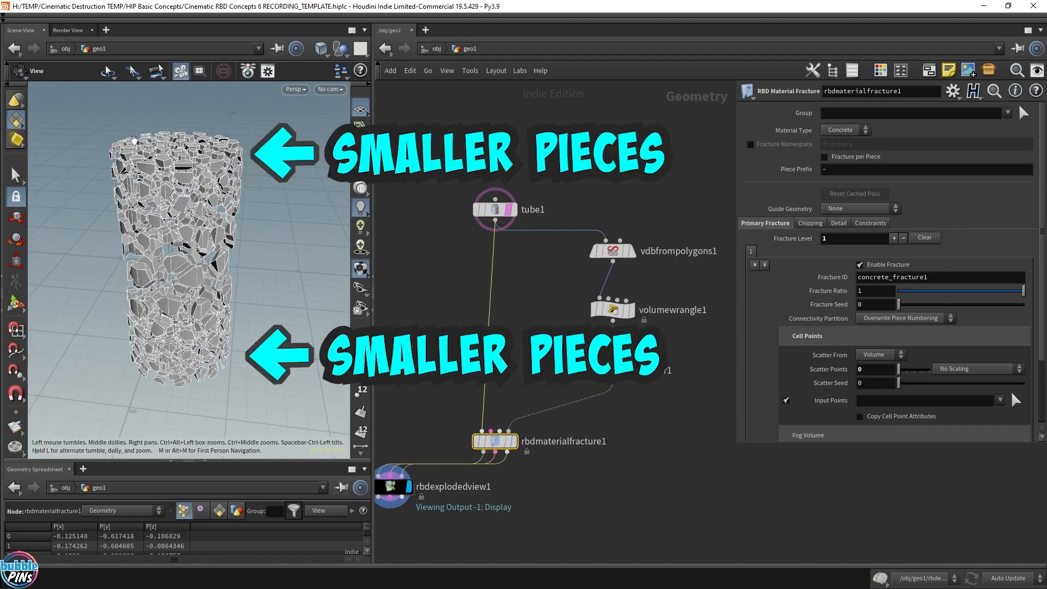
Change the viewport's color scheme to a black background and inspect the exploded pieces at both ends and the middle of the tube
key(d)
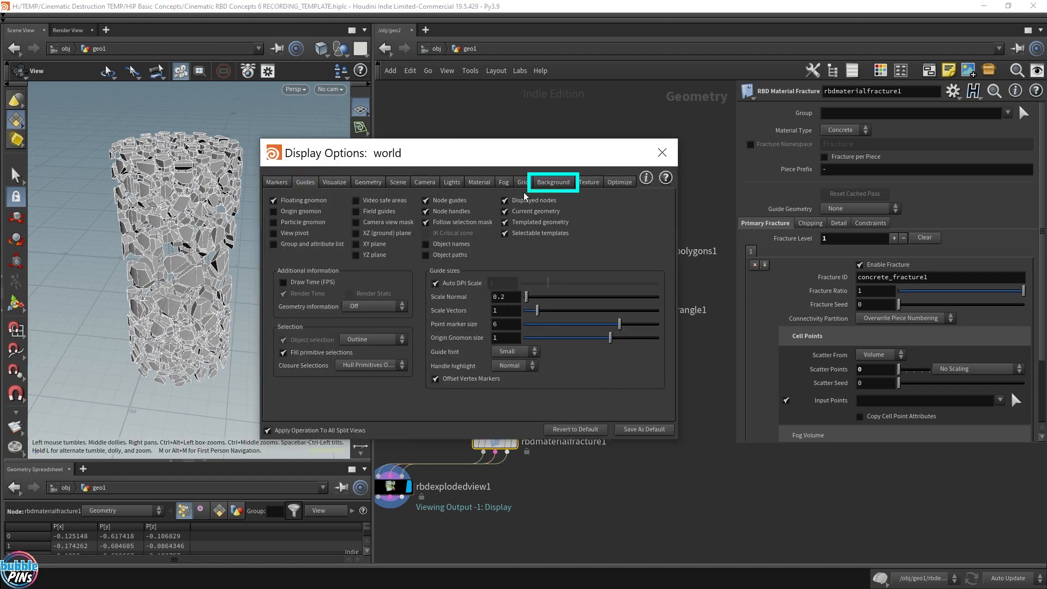
click(552, 183)
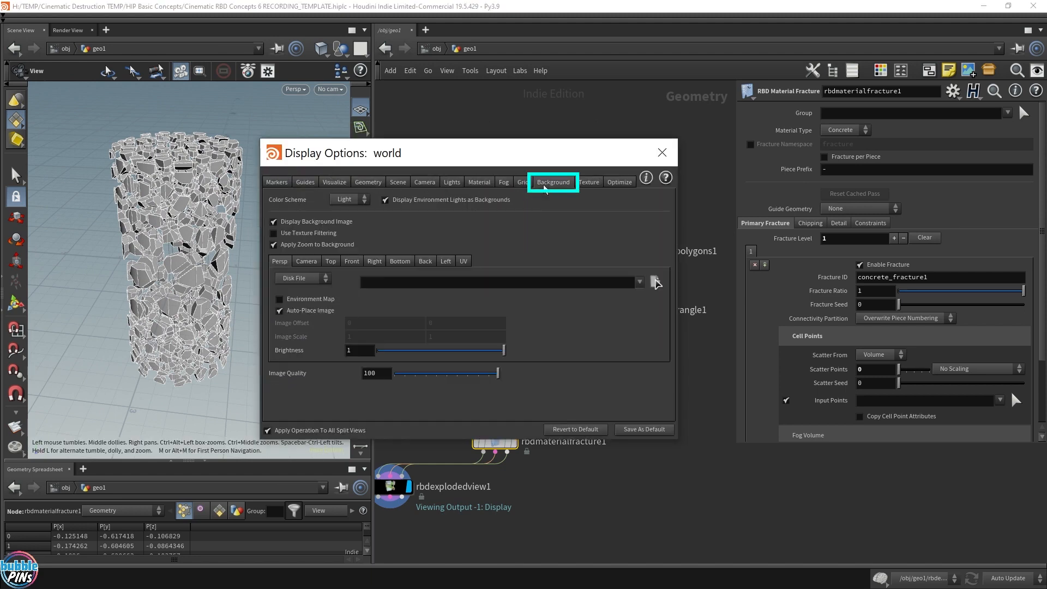
click(353, 200)
click(342, 221)
click(662, 153)
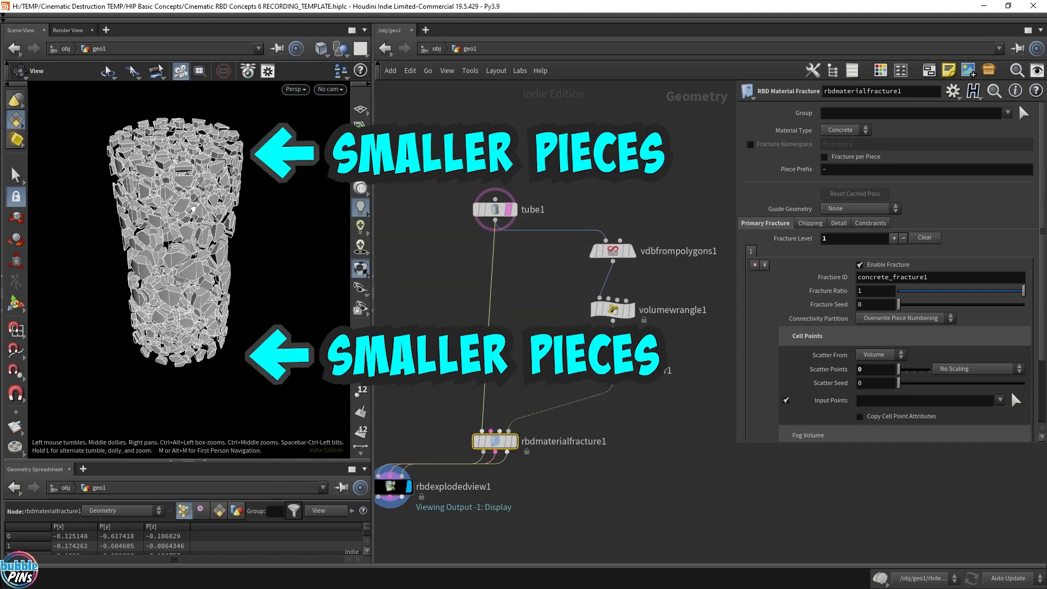
drag(193, 208, 177, 164)
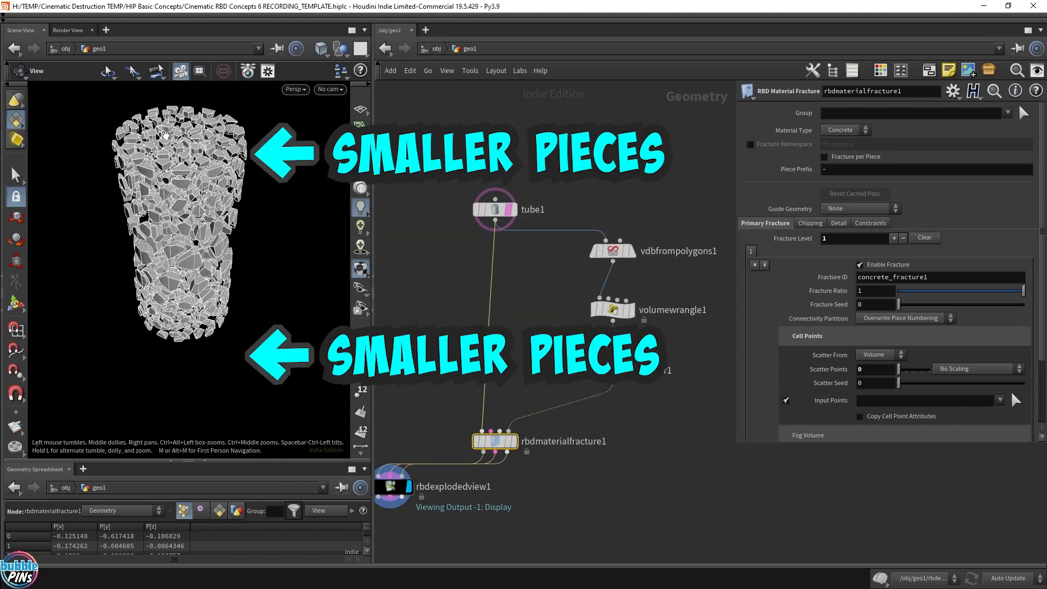
drag(184, 385, 197, 331)
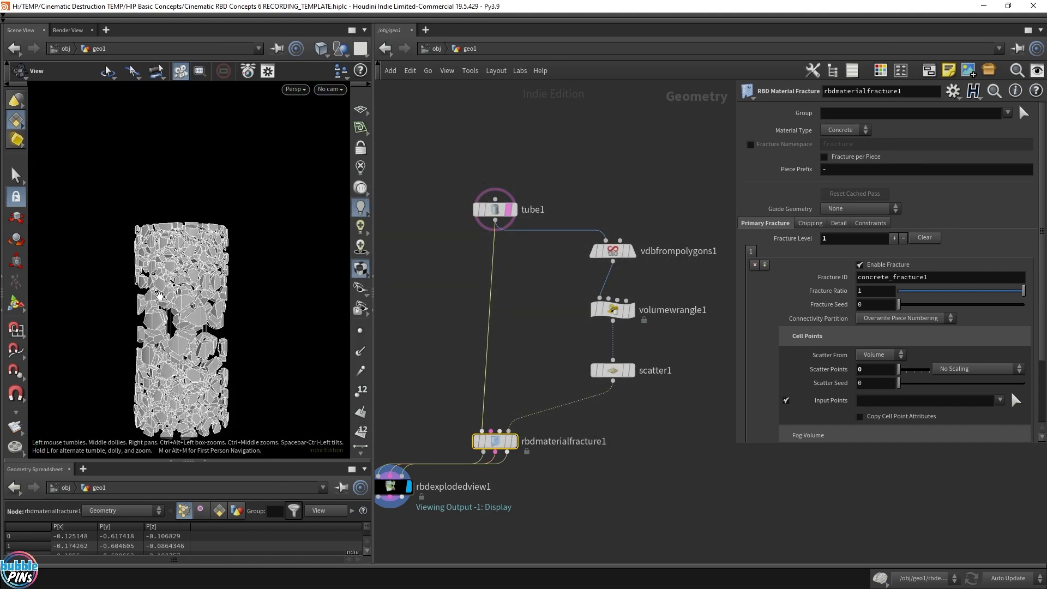
scroll(164, 333, up, 5)
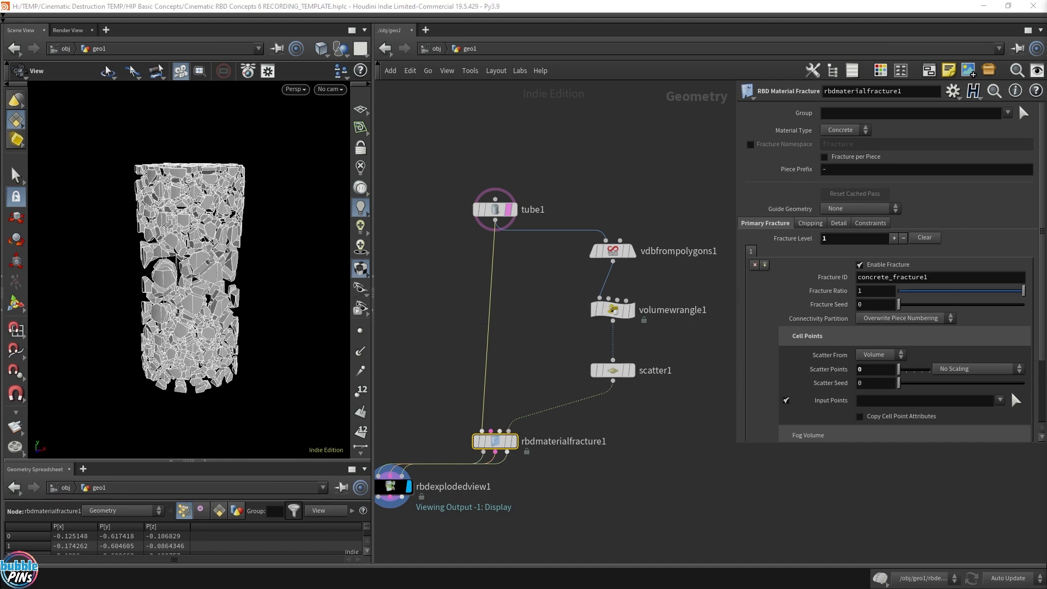
Show the Constraints settings of the RBD Material Fracture node
scroll(552, 406, down, 2)
key(Tab)
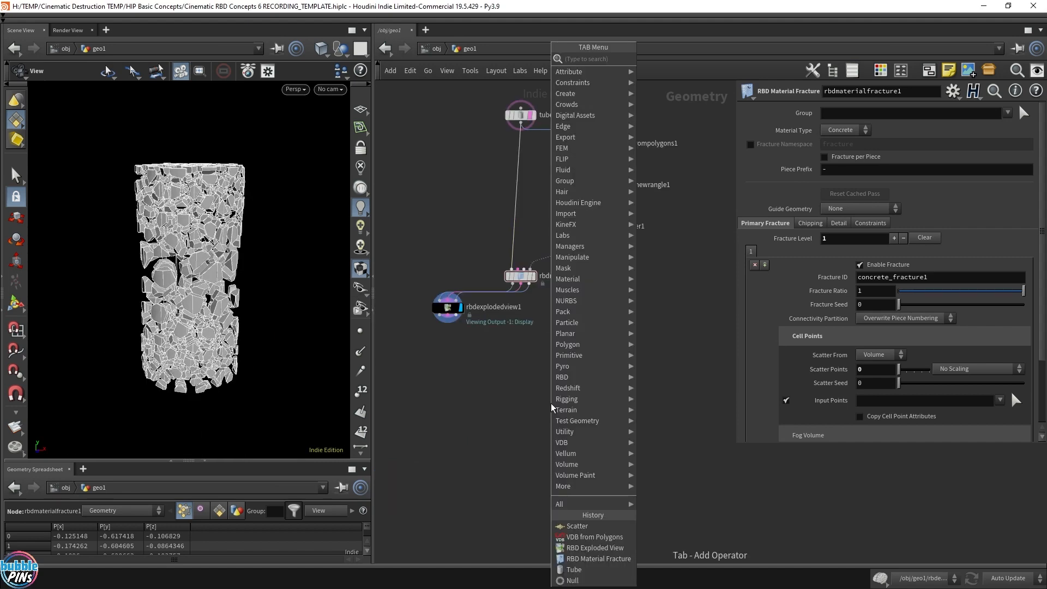
click(503, 397)
drag(578, 306, 492, 256)
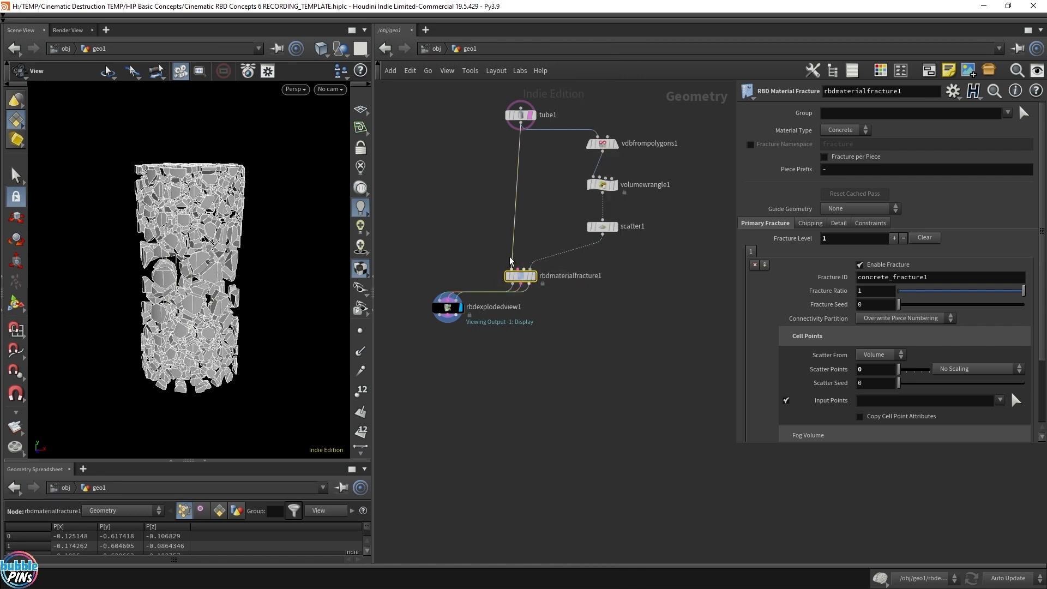
click(869, 228)
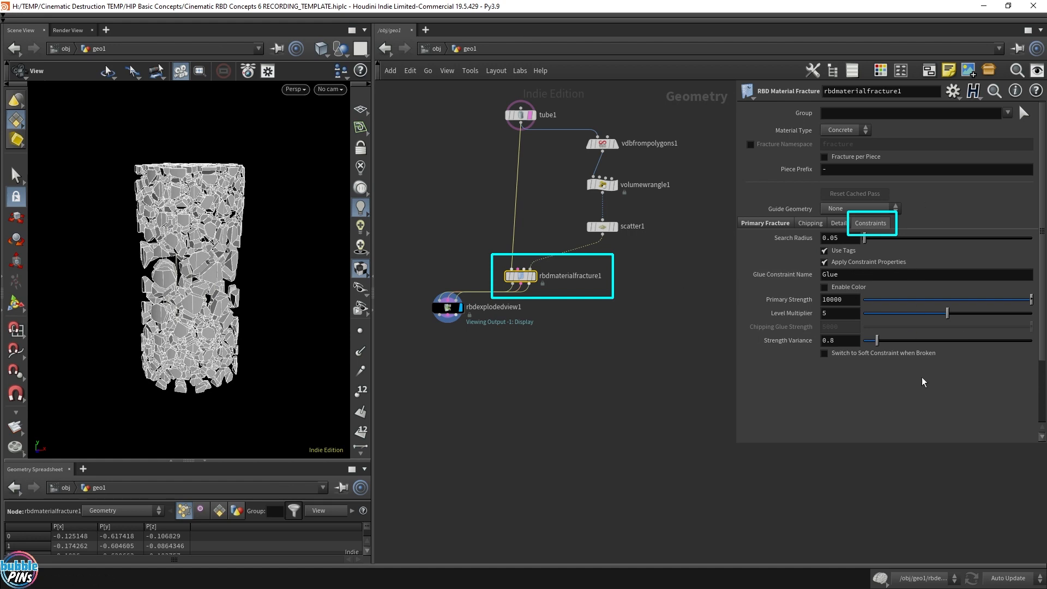
Add an RBD Constraint Properties node below the RBD Material Fracture node
click(541, 382)
key(Tab)
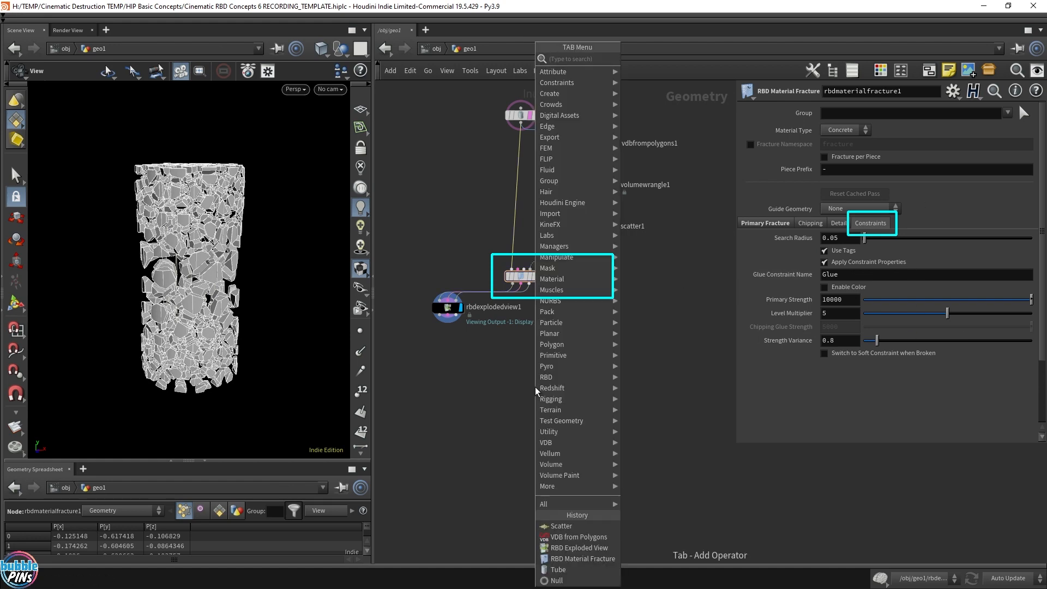
text(rbd con)
key(Down)
key(Down)
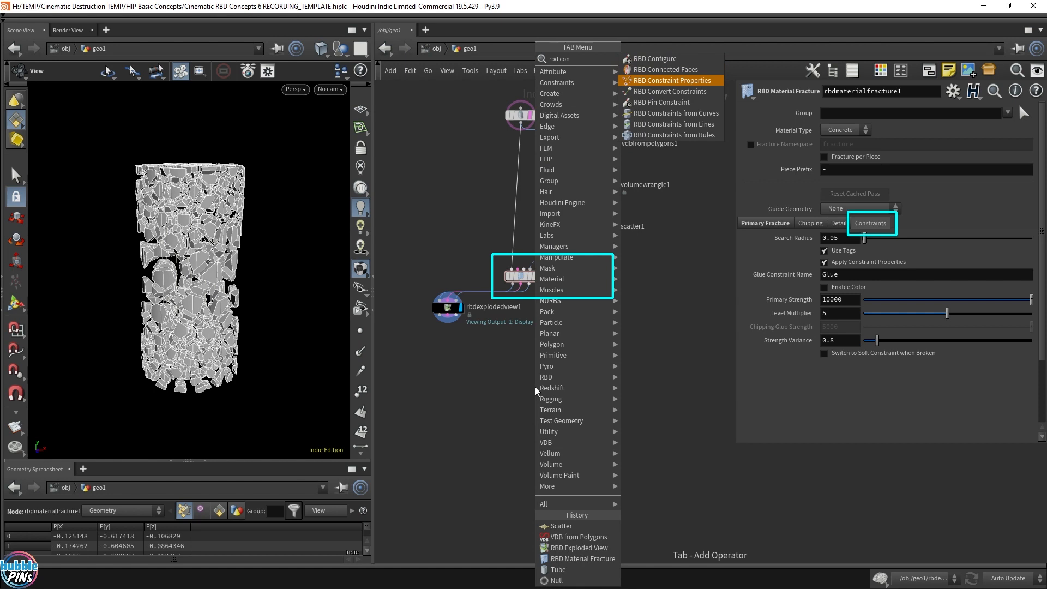
key(Return)
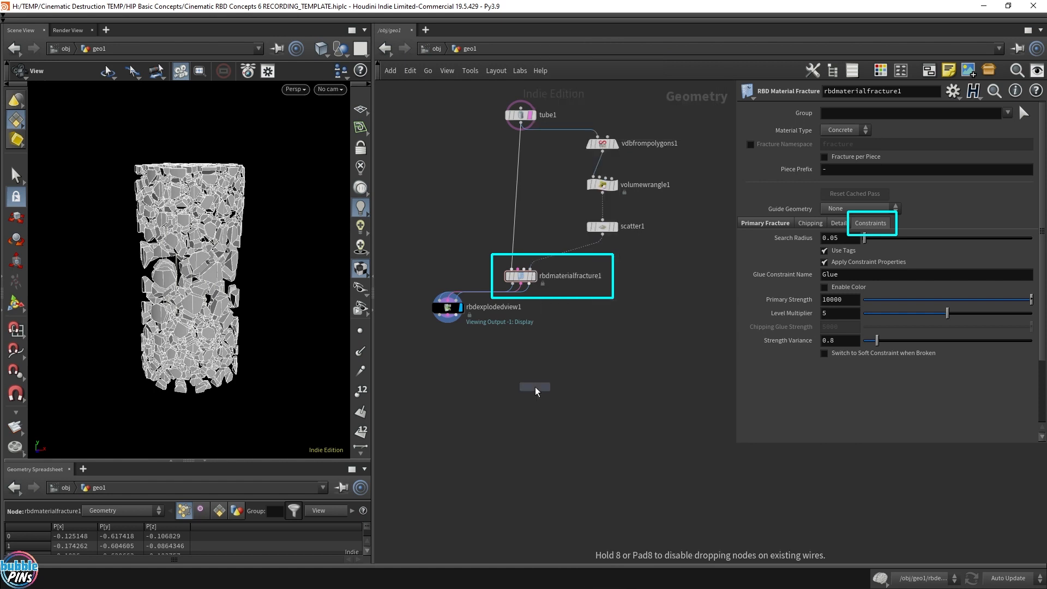
click(521, 408)
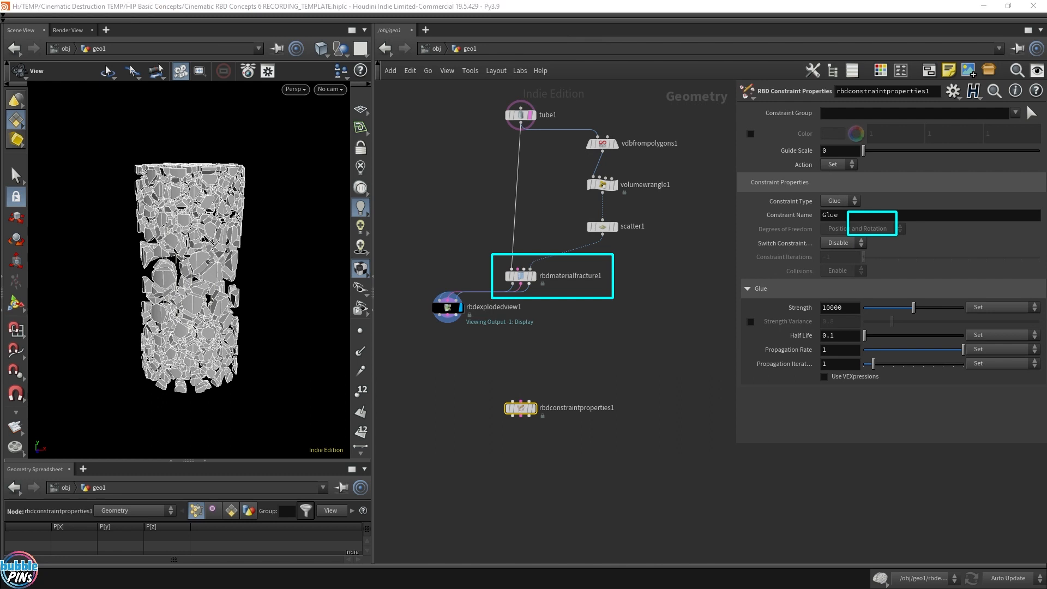
Wire the three RBD Material Fracture outputs into the RBD Constraint Properties node and display its result
drag(521, 408, 520, 355)
scroll(527, 333, up, 5)
drag(491, 210, 511, 368)
drag(532, 209, 532, 368)
click(544, 385)
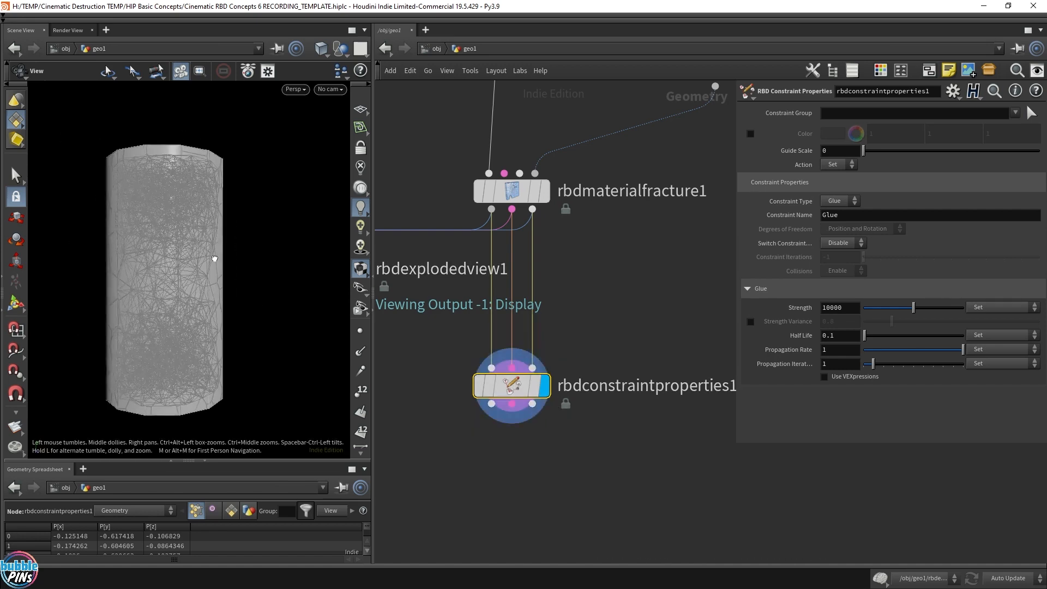
drag(215, 259, 231, 266)
mouse_move(164, 185)
mouse_down()
mouse_move(184, 181)
mouse_move(206, 210)
mouse_move(173, 191)
mouse_up()
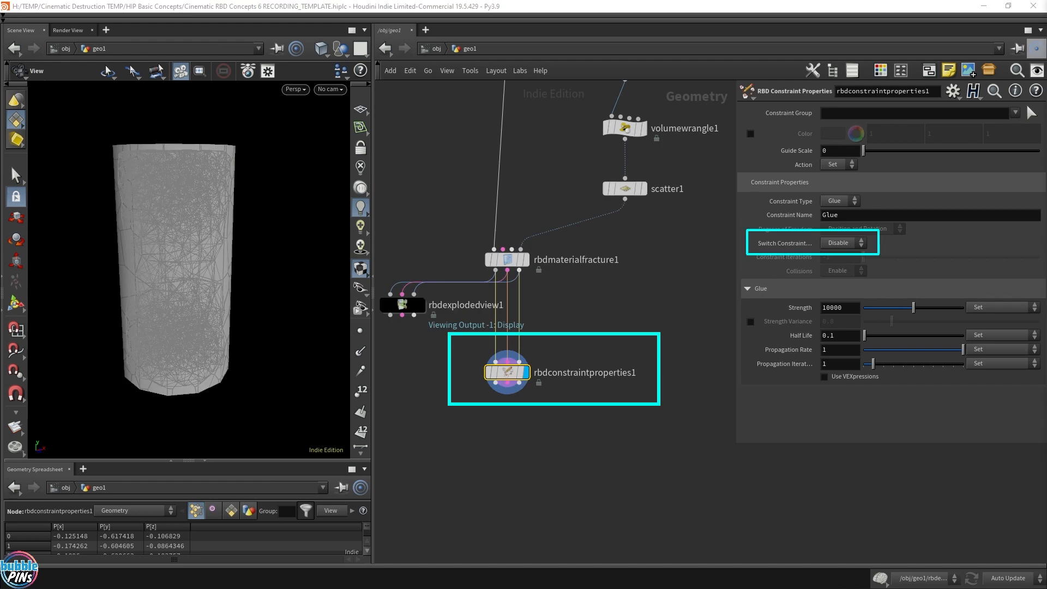
Enable constraint switching on the RBD Constraint Properties node and set the Soft constraint's Stiffness to 5
click(844, 245)
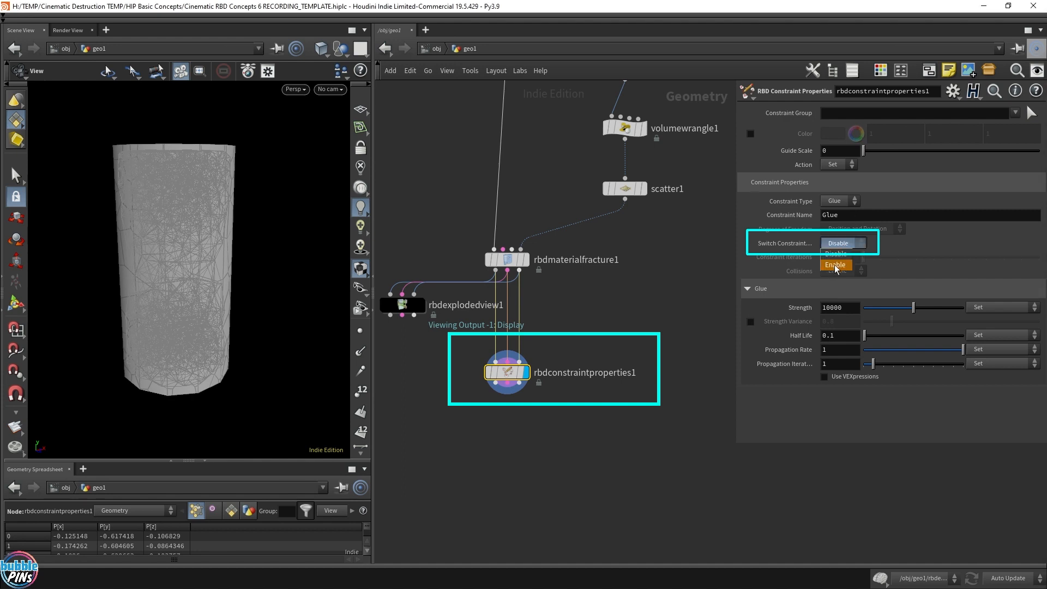
click(833, 267)
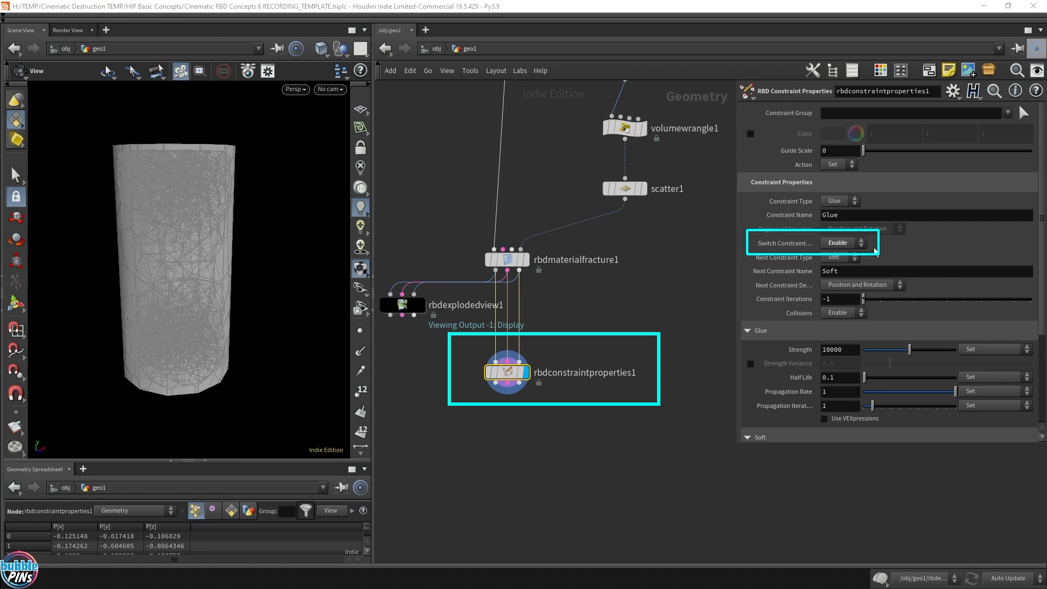
drag(826, 443, 828, 551)
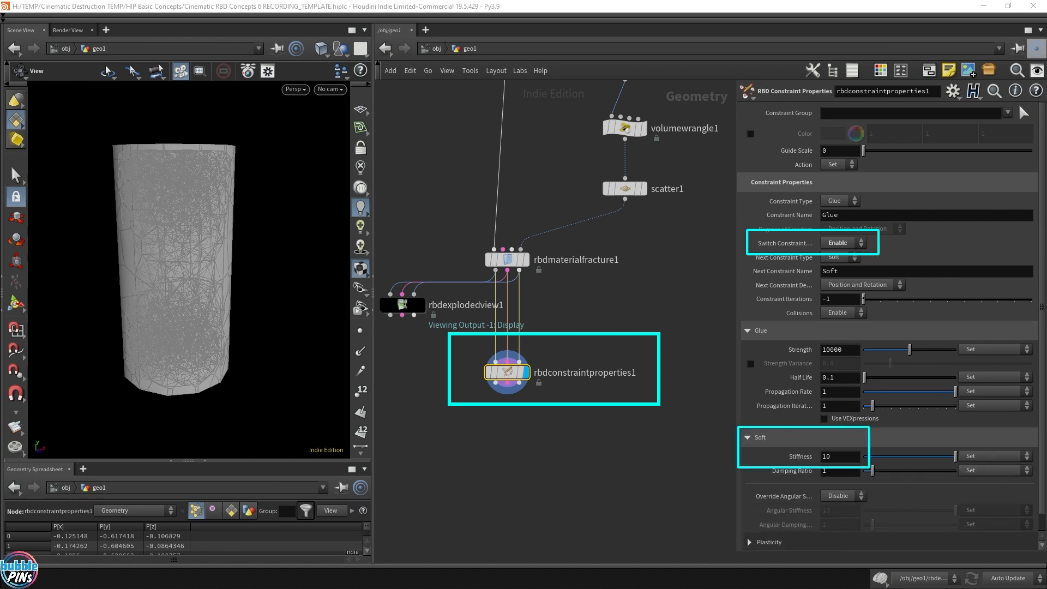
drag(842, 457, 666, 461)
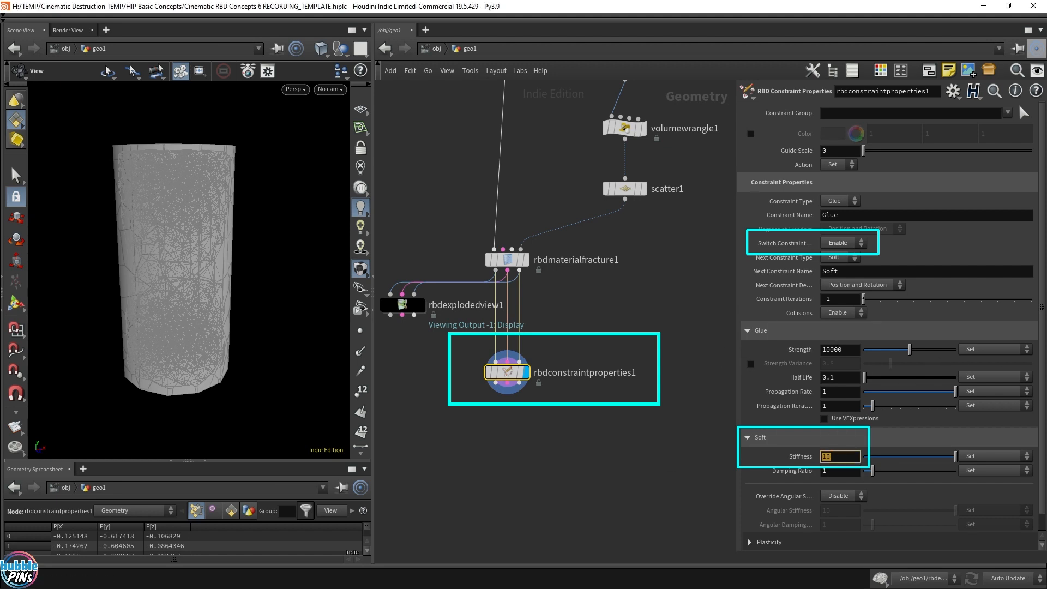
text(5)
key(Return)
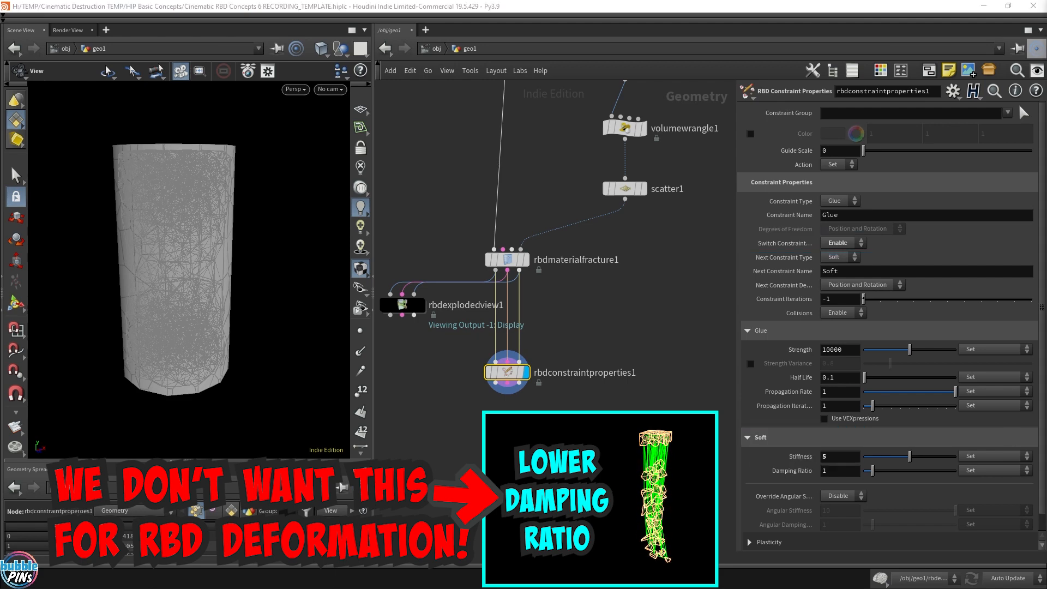
Add an RBD Configure node wired below the RBD Constraint Properties node, display it, and look through its attributes
key(Tab)
text(rbdconf)
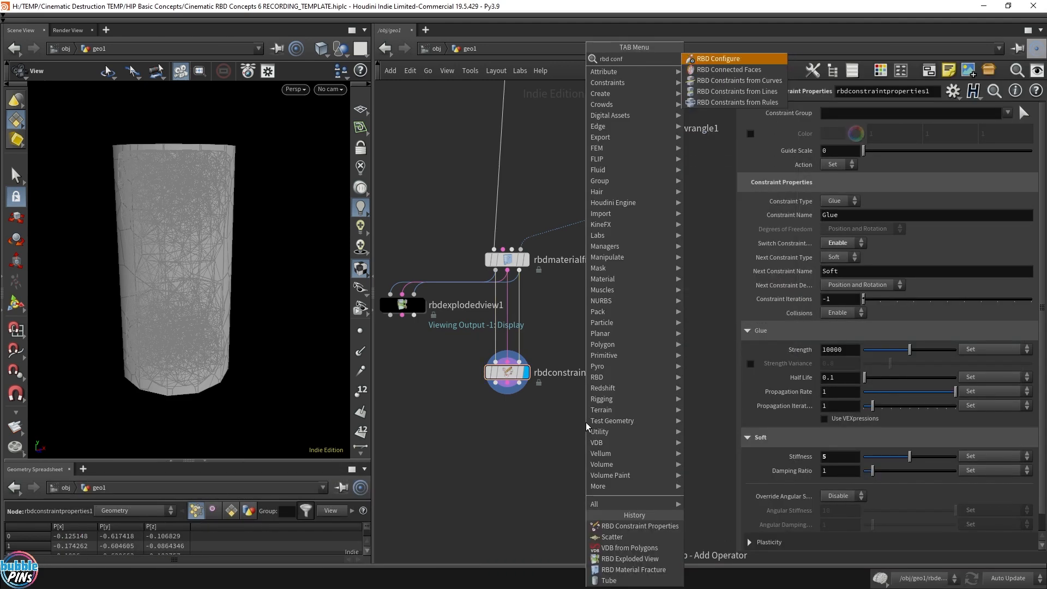
key(Return)
click(508, 415)
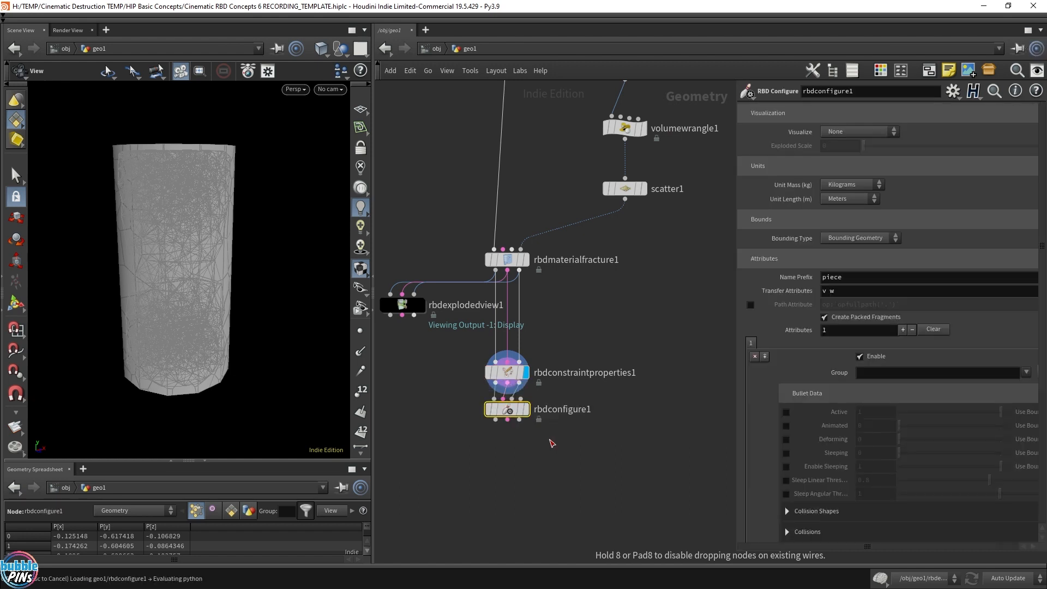
drag(507, 416, 507, 445)
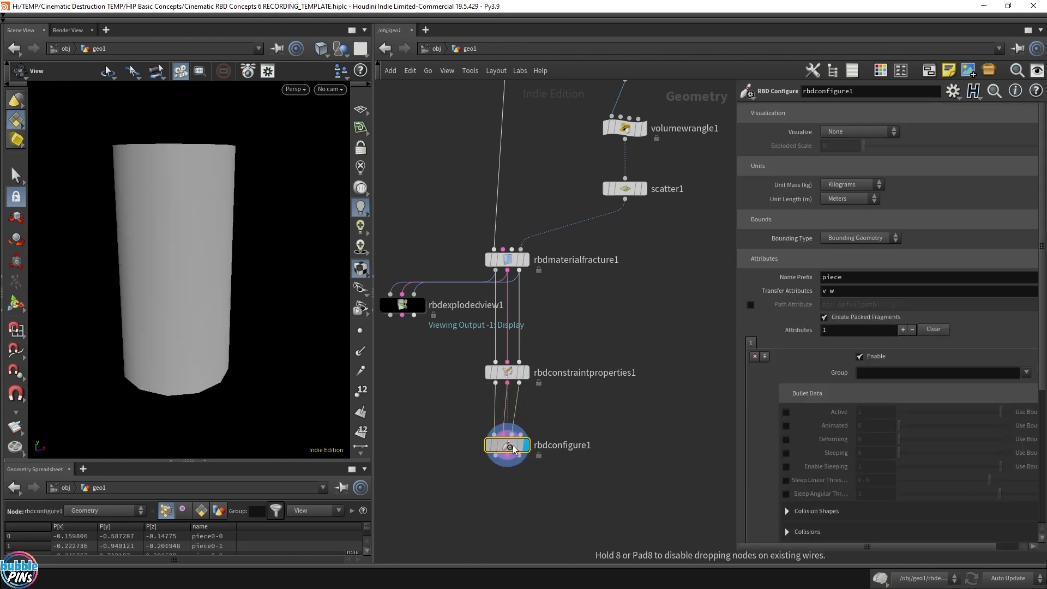
drag(195, 224, 218, 220)
scroll(883, 385, down, 5)
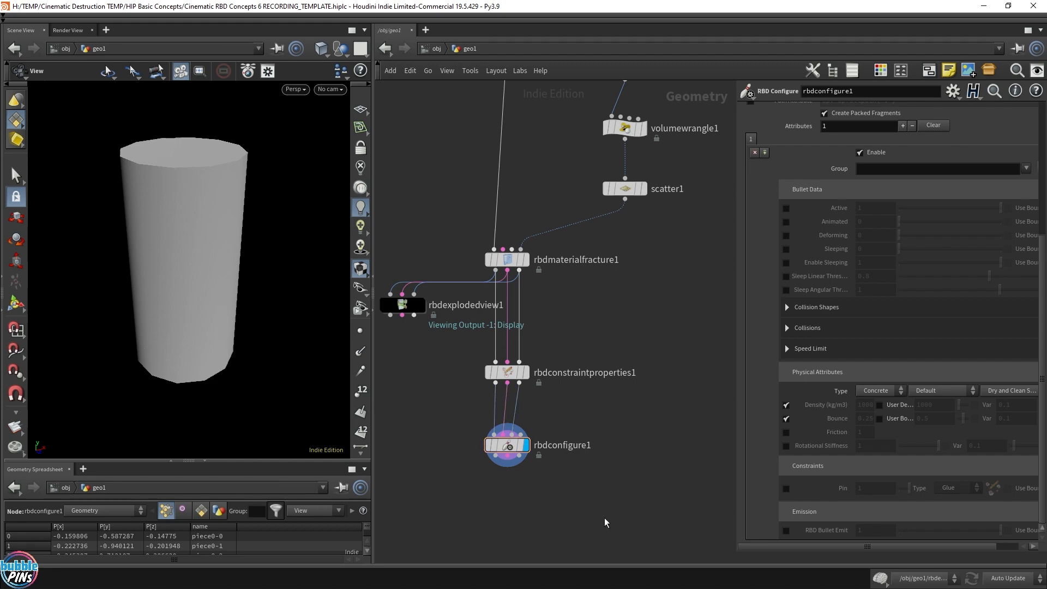
Add an RBD Bullet Solver node wired below the RBD Configure node and display it
key(Tab)
key(Escape)
click(507, 500)
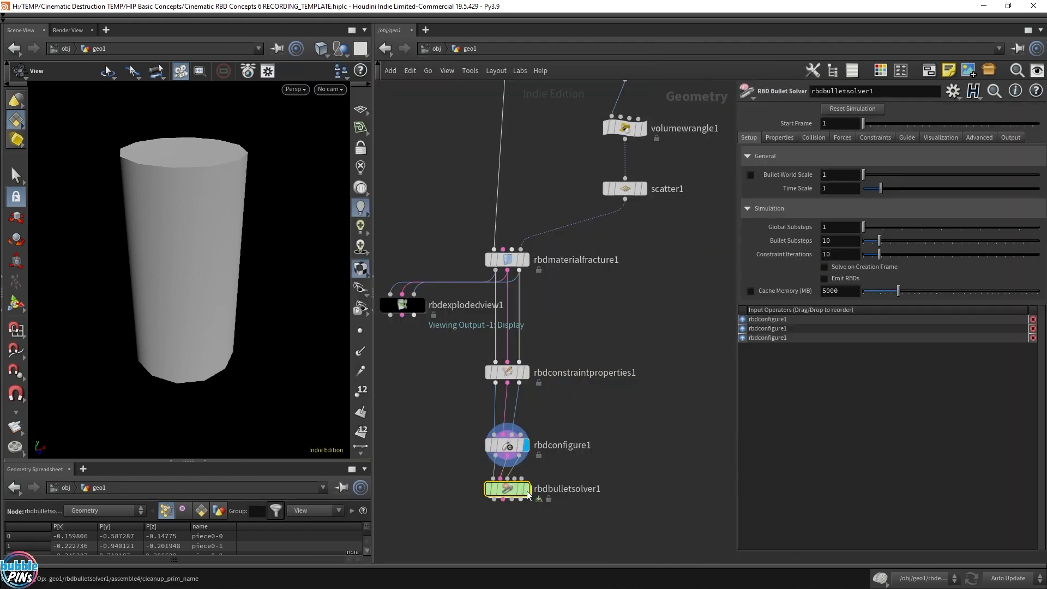
click(526, 500)
scroll(240, 265, down, 3)
mouse_move(246, 267)
mouse_down()
mouse_move(234, 259)
mouse_move(247, 269)
mouse_up()
scroll(247, 269, down, 3)
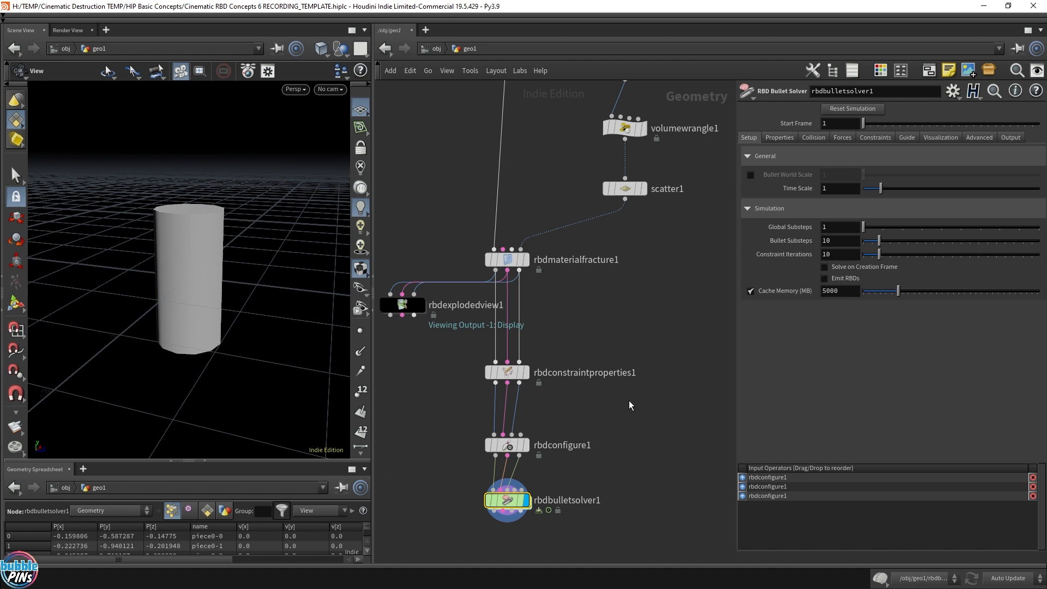
Set the RBD Bullet Solver's ground collision type to Ground Plane and check where it meets the tube
click(666, 412)
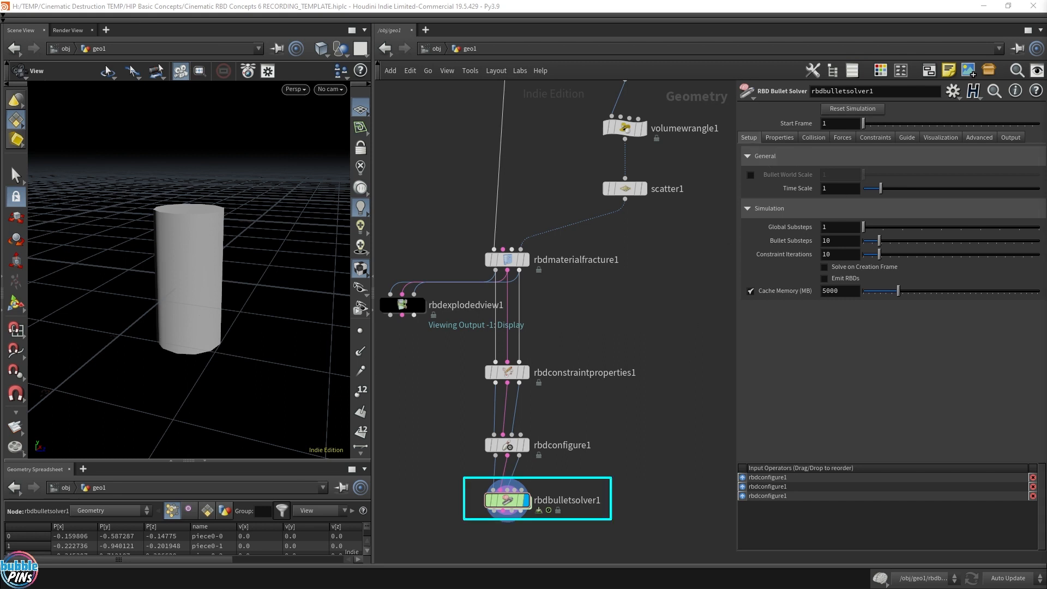
click(814, 137)
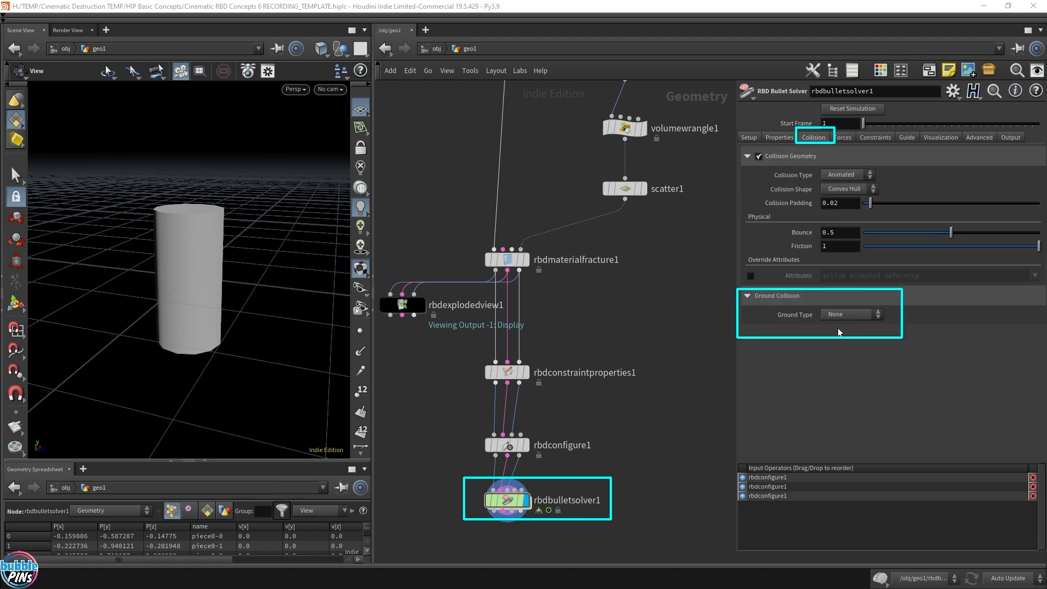
drag(276, 305, 233, 261)
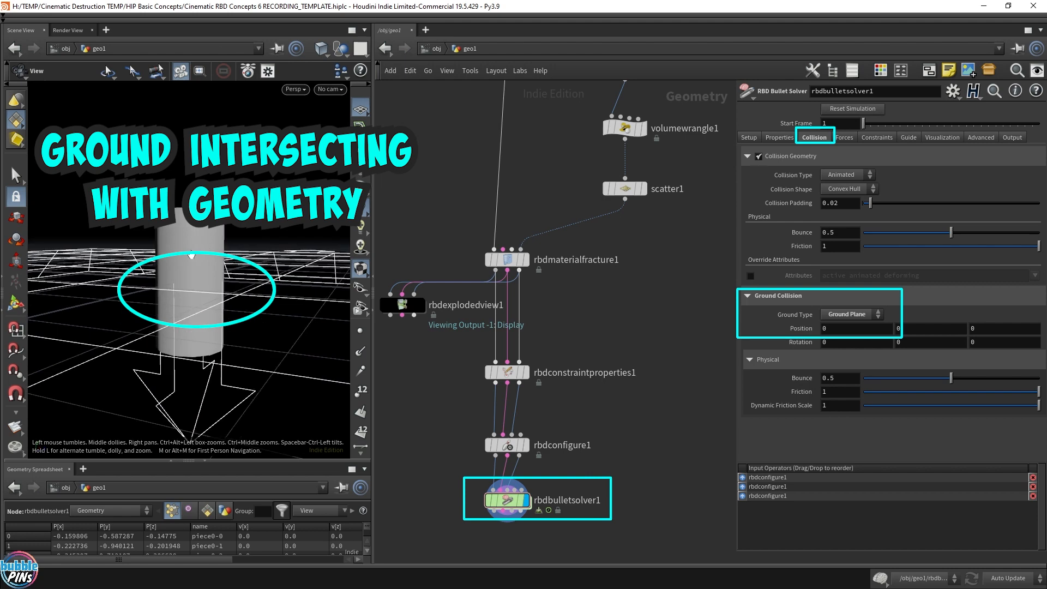
Insert a Transform node on the connection between the tube and the RBD Material Fracture node
middle_drag(622, 273, 643, 376)
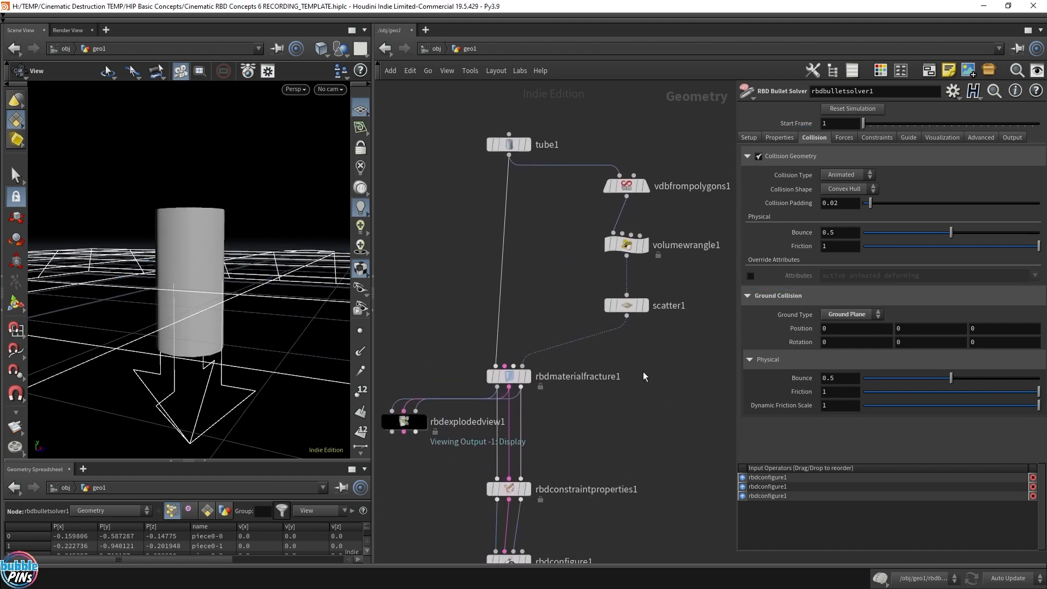
scroll(643, 372, down, 4)
click(519, 206)
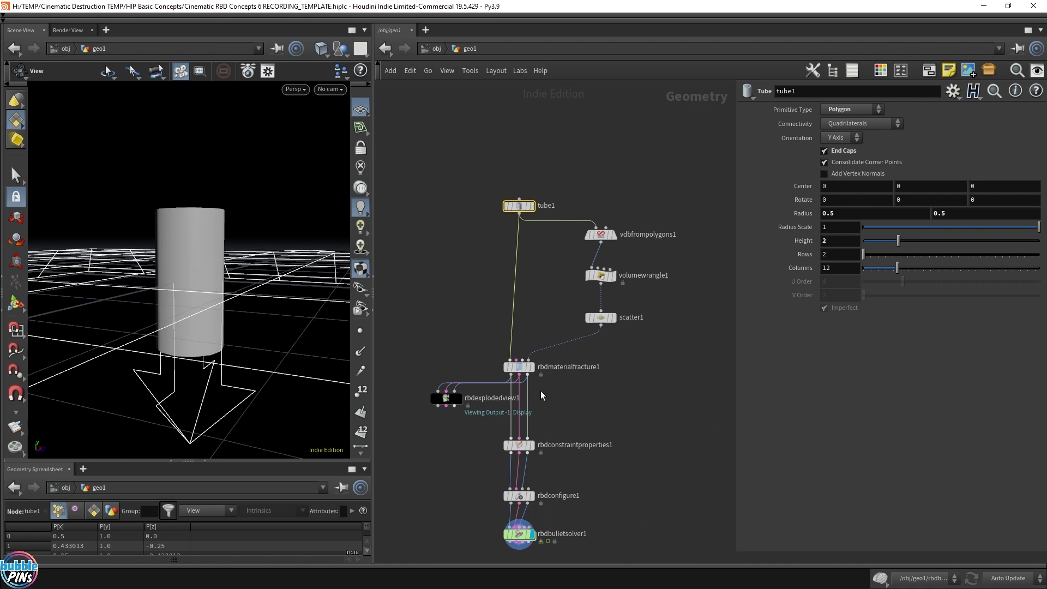
click(601, 317)
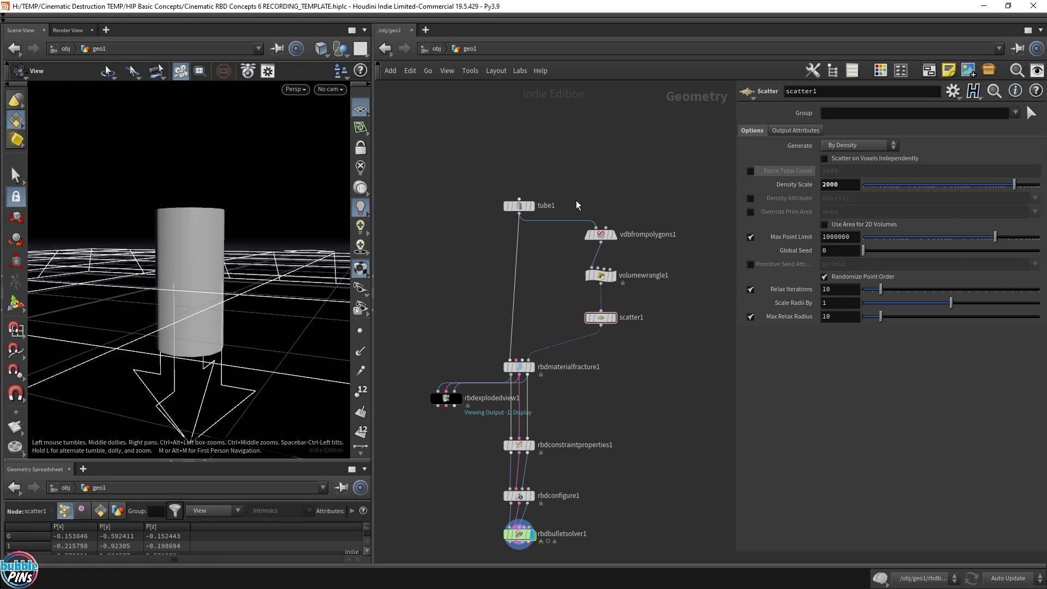
click(530, 207)
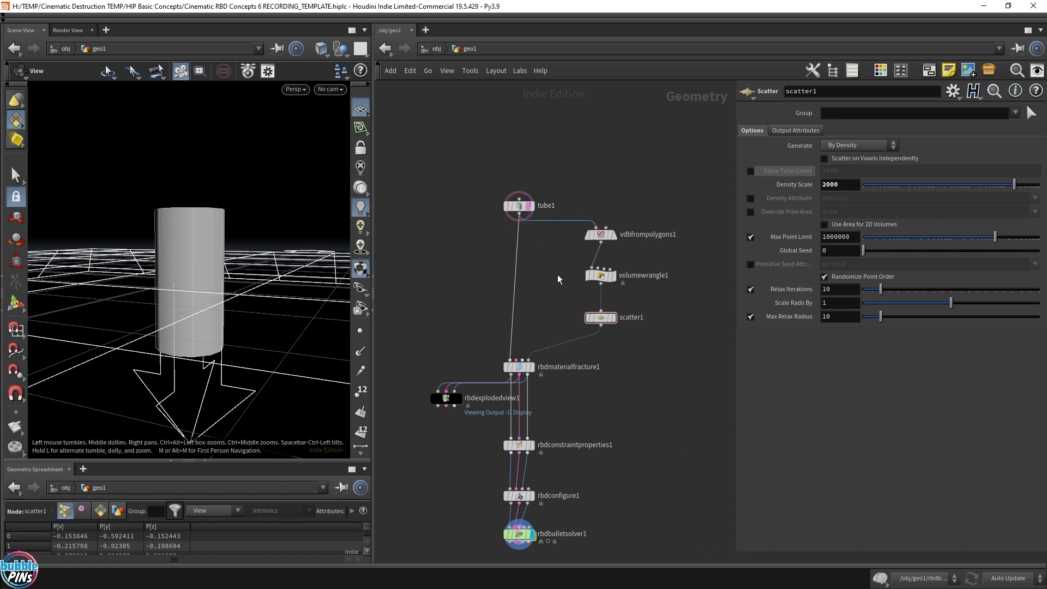
key(Tab)
key(Return)
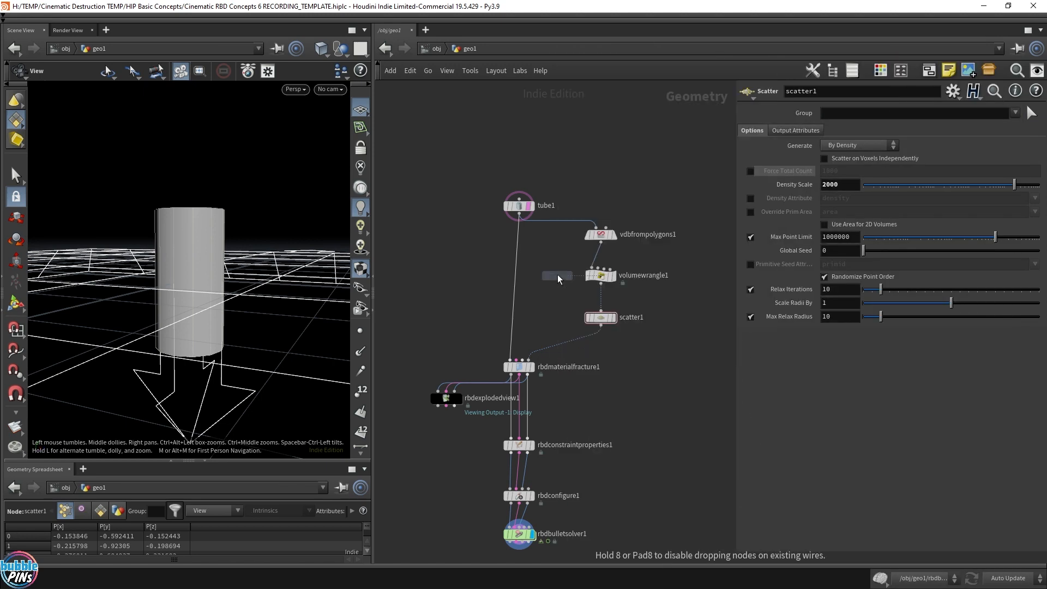
click(517, 272)
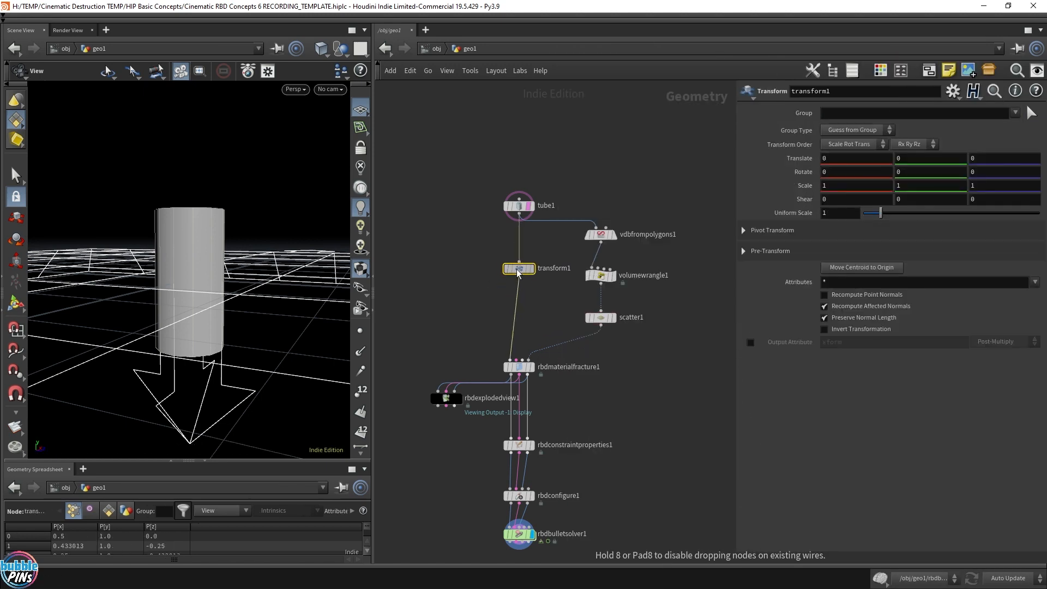
drag(517, 273, 521, 278)
Rearrange the upper network nodes with more spacing and template the Transform node instead of the tube
drag(565, 214, 643, 331)
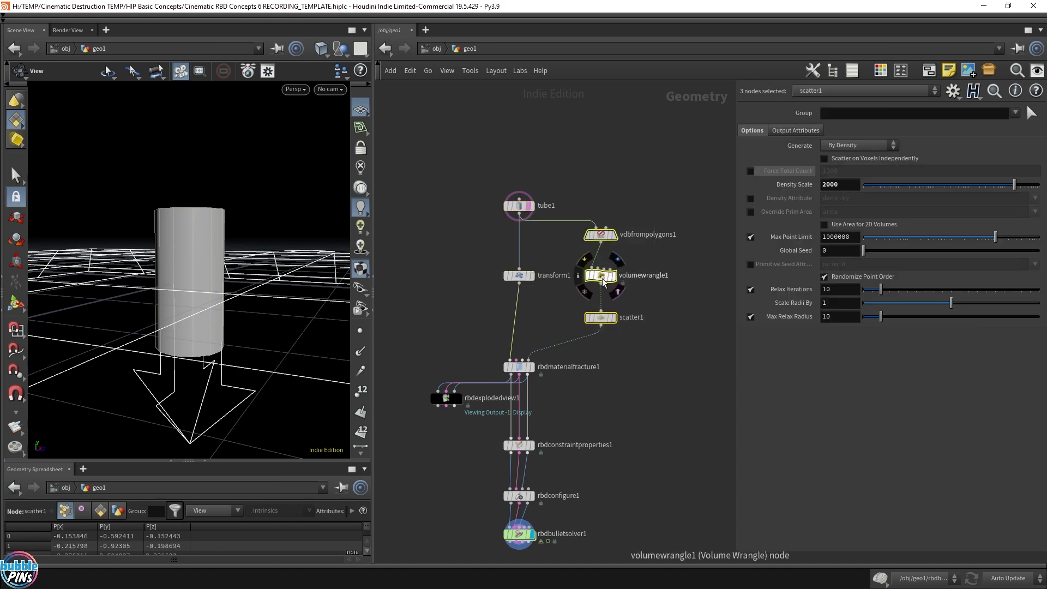
drag(601, 277, 627, 277)
middle_drag(585, 289, 561, 283)
drag(471, 170, 638, 312)
drag(493, 274, 494, 260)
click(521, 272)
click(513, 270)
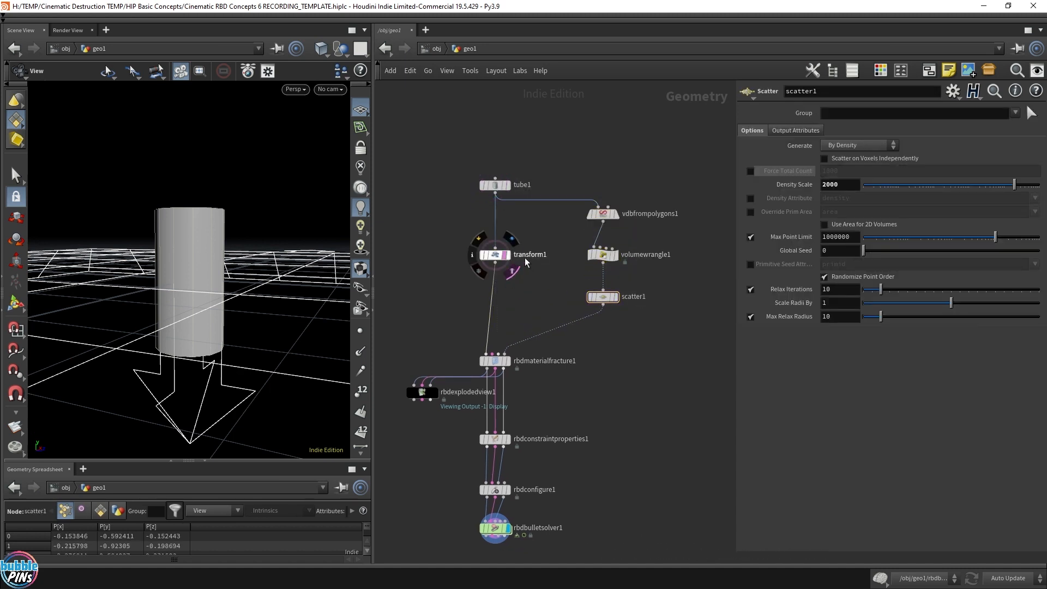
Raise the tube above the ground with the Transform node, translating it about 1.404 in Y
click(494, 254)
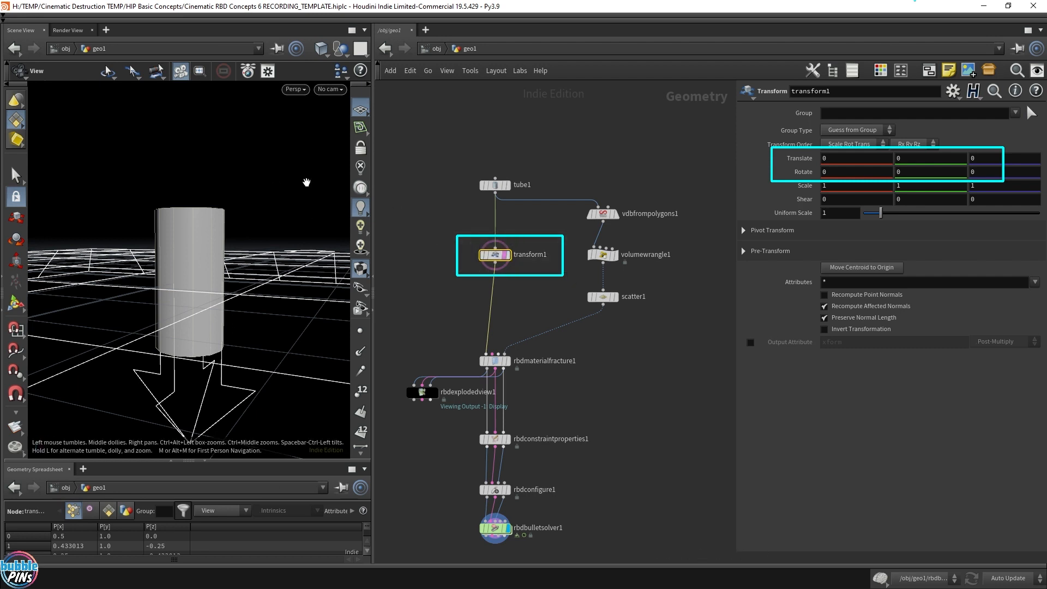
key(Return)
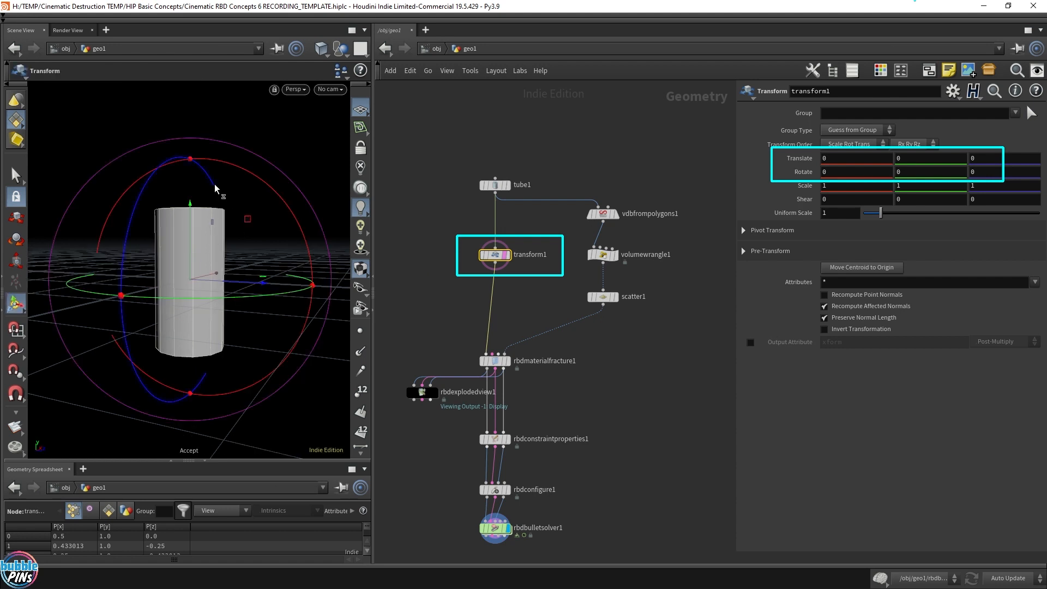
click(191, 237)
drag(190, 238, 205, 136)
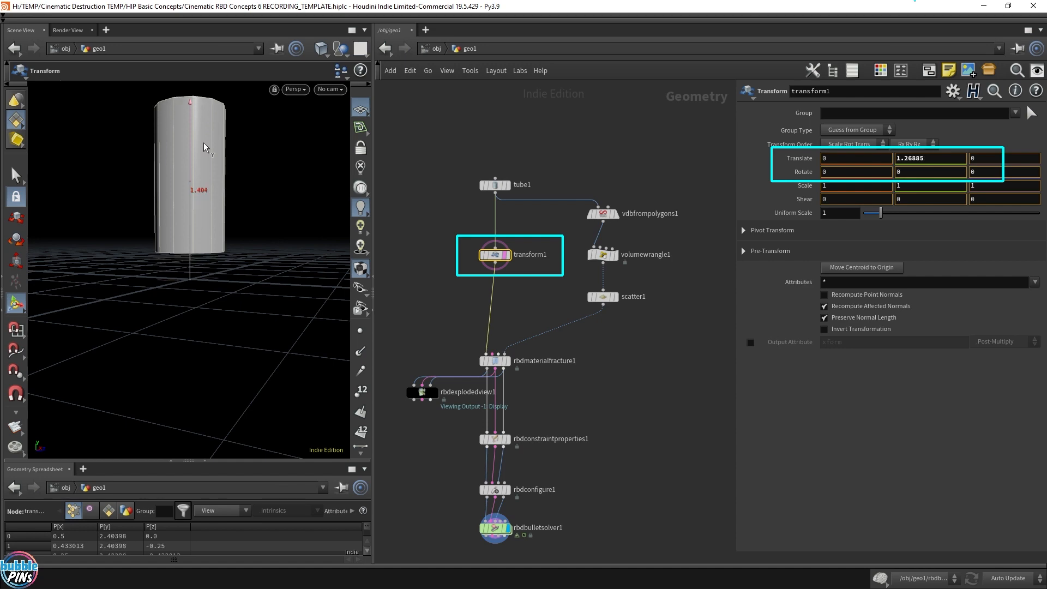
mouse_move(219, 205)
alt+mouse_down()
mouse_move(228, 226)
mouse_move(228, 202)
alt+mouse_up()
scroll(228, 226, down, 3)
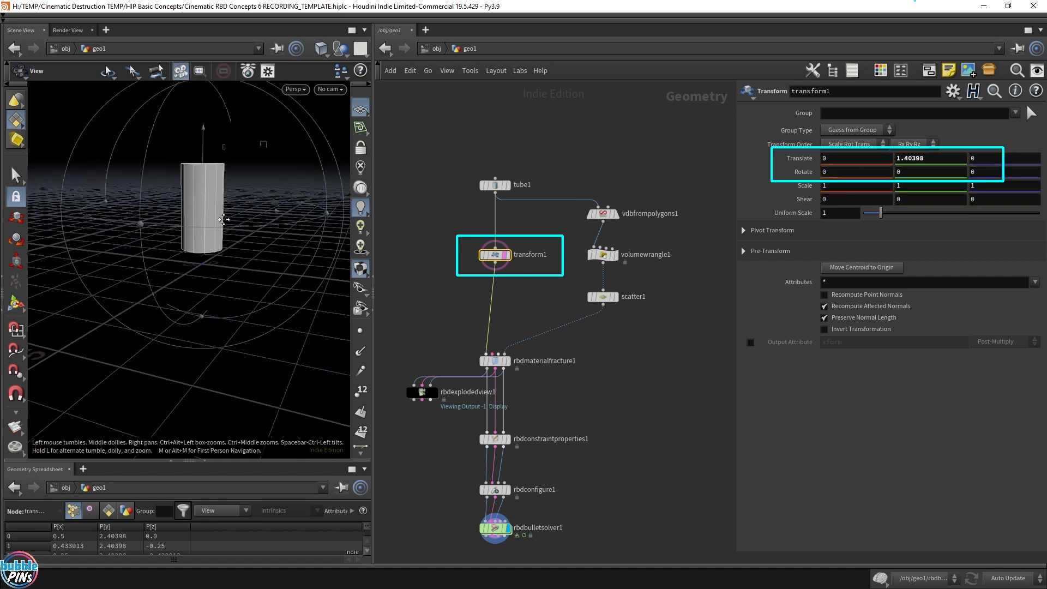
Rotate the tube about 54.4 degrees around the X axis with the Transform node
alt+right_drag(228, 201, 198, 233)
alt+drag(198, 233, 227, 225)
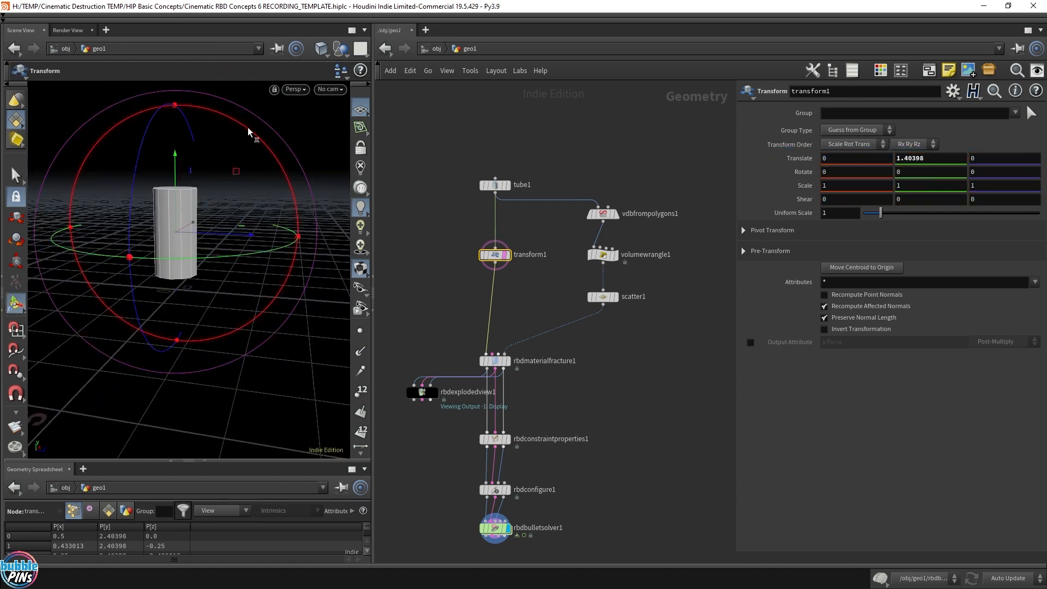
drag(255, 137, 279, 255)
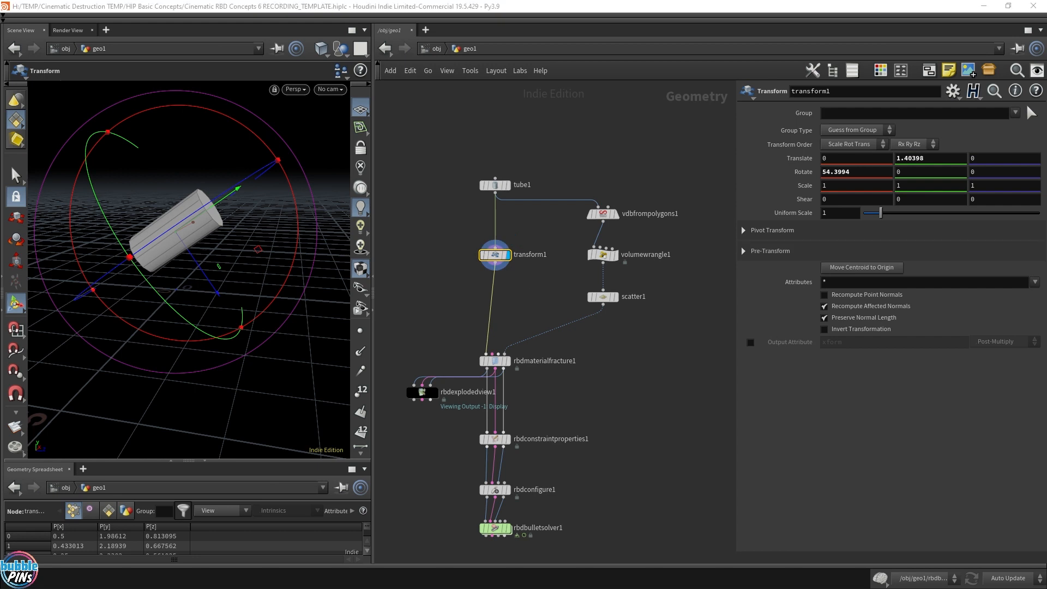
Display the Scatter node with the Transform node templated and compare the points' alignment with the tilted tube
click(621, 303)
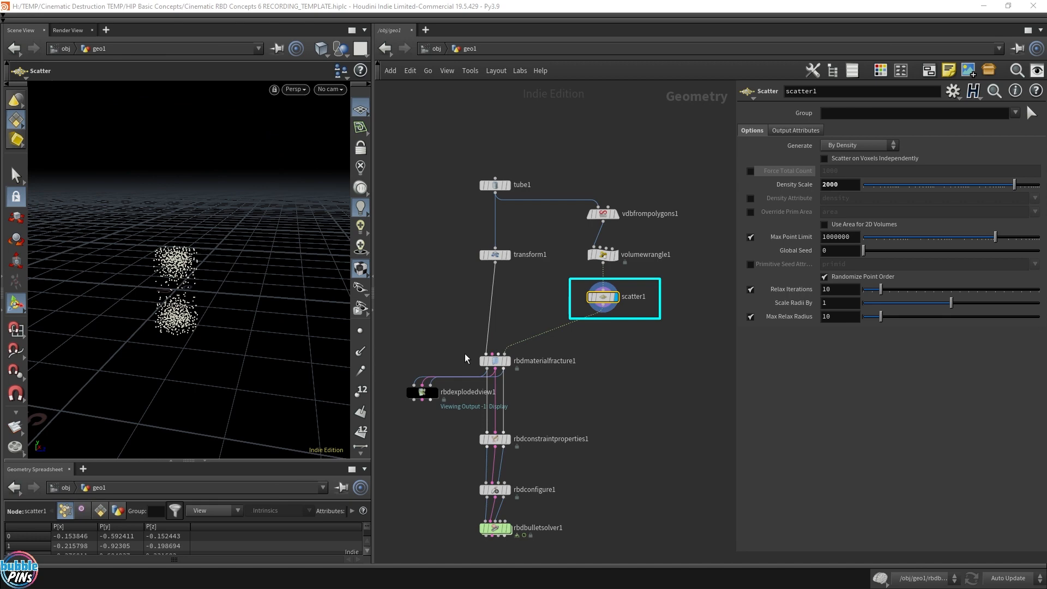
click(506, 255)
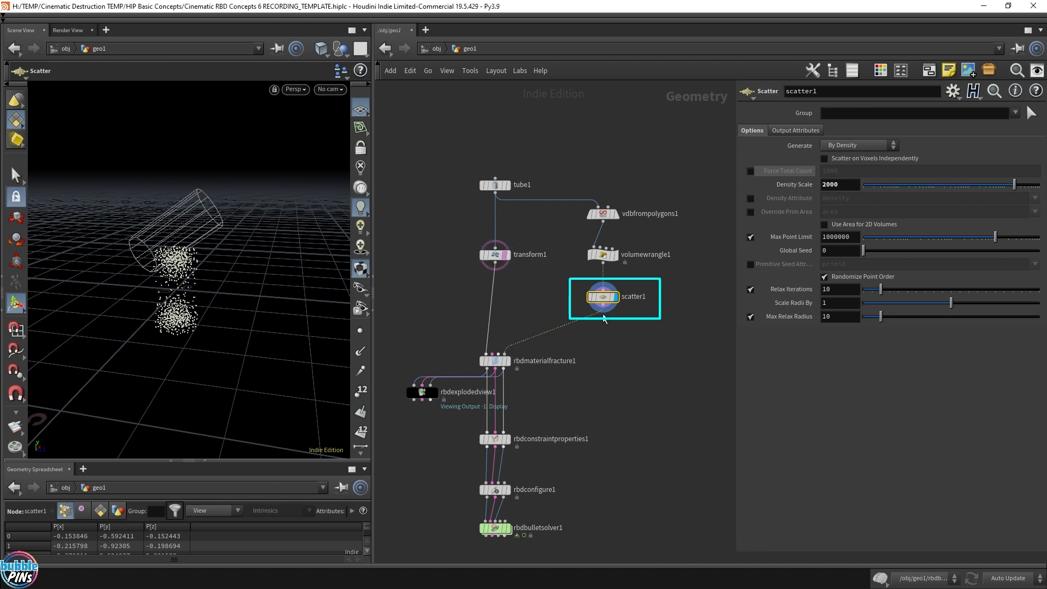
alt+drag(237, 285, 197, 242)
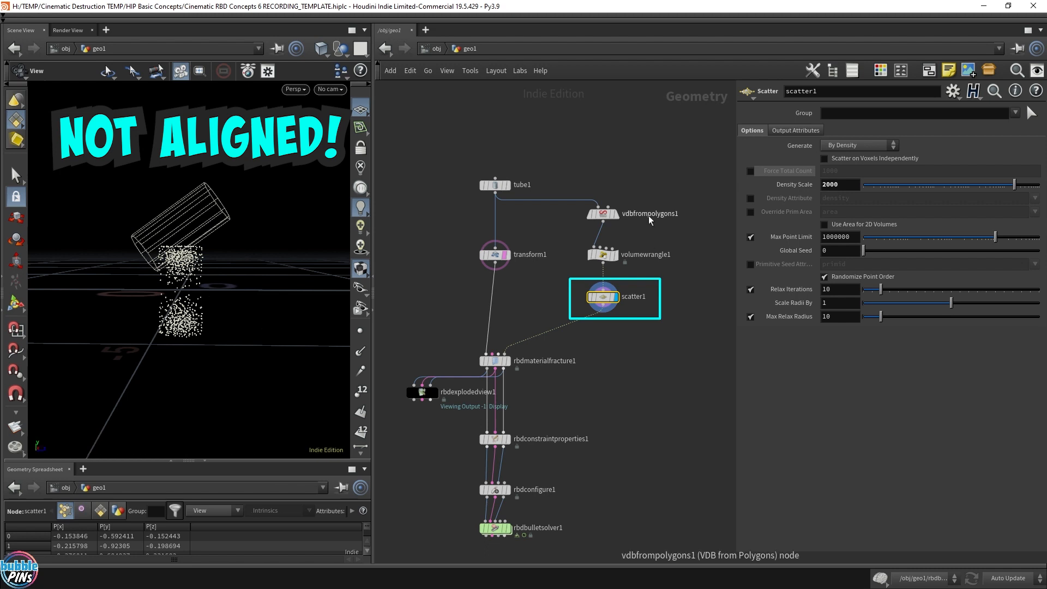
Move the Transform node down, insert a reference copy of it between the Scatter and RBD Material Fracture nodes, and display the copy
drag(495, 255, 495, 284)
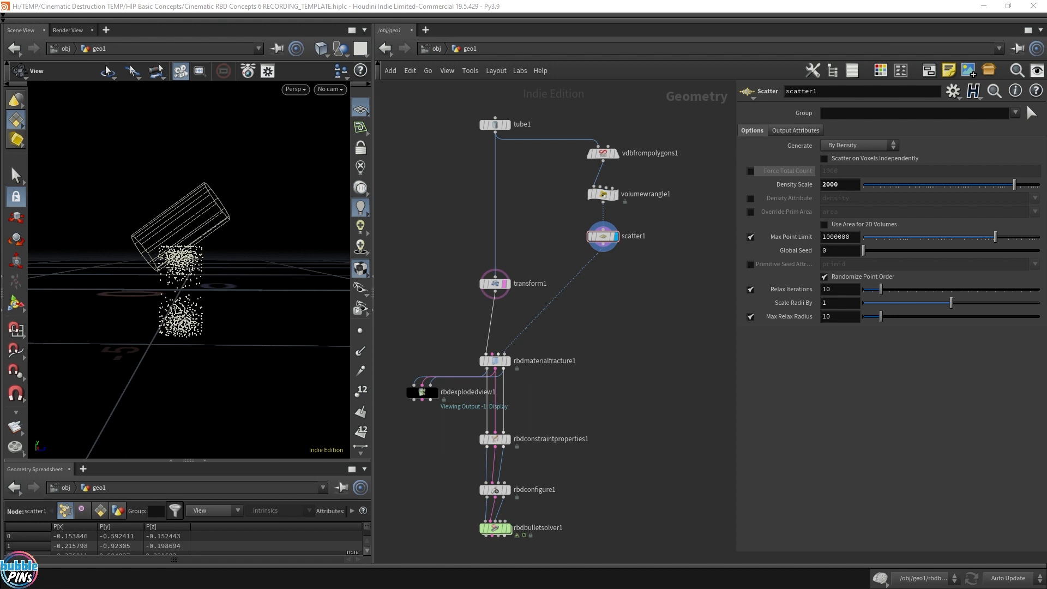
right_click(497, 287)
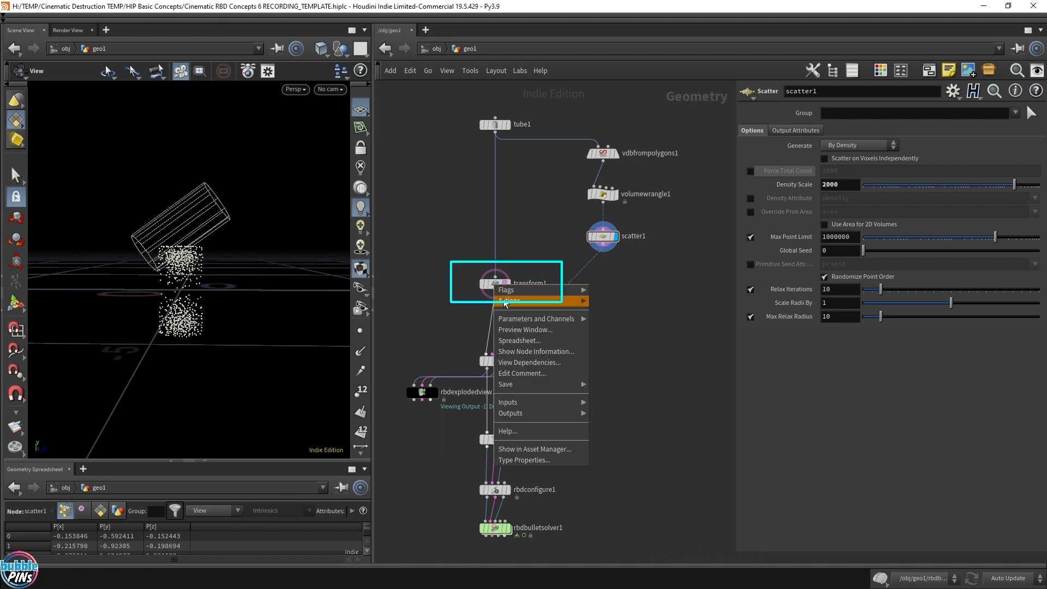
mouse_move(523, 301)
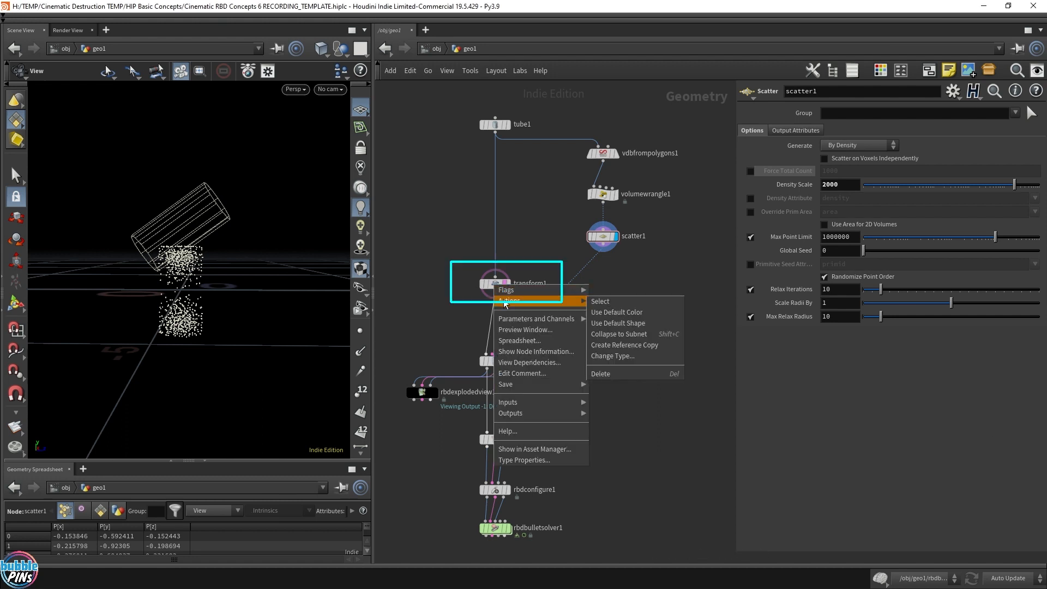
click(624, 346)
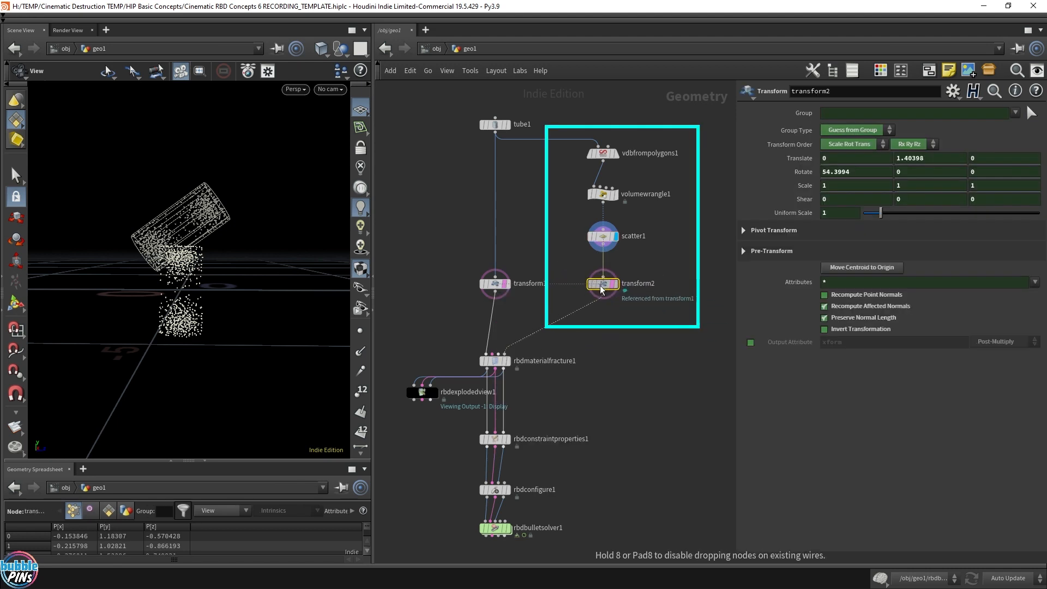
click(604, 290)
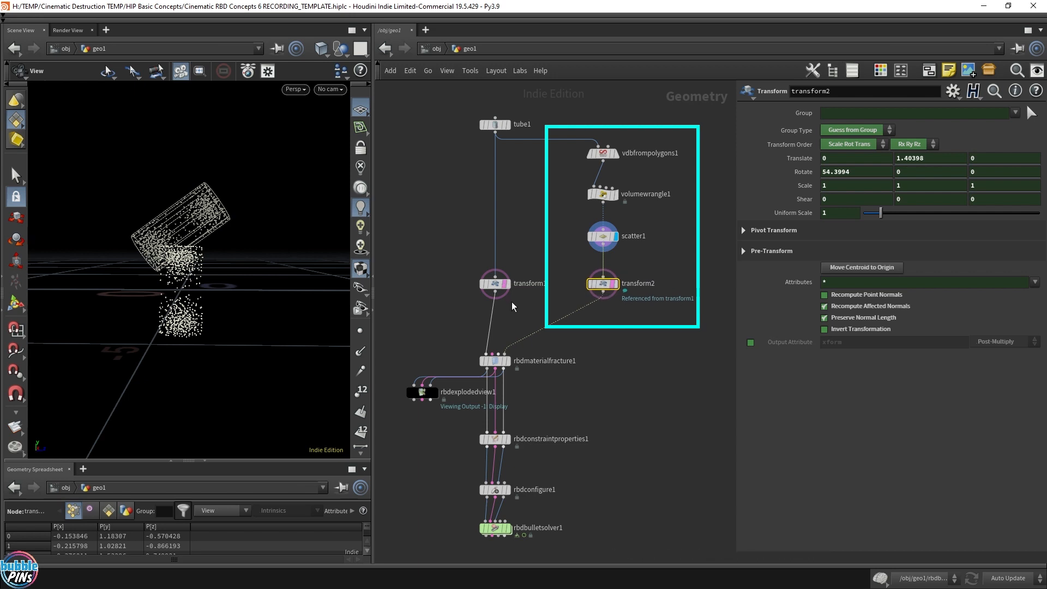
click(615, 284)
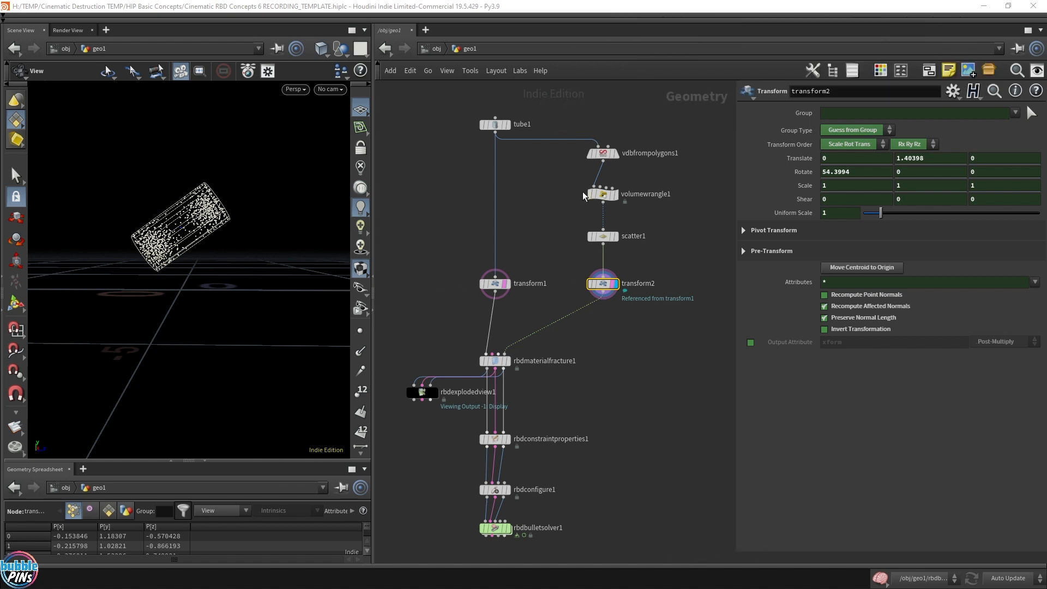
Review the Volume Wrangle's code and compare the parameters of the original Transform node with its reference copy
click(648, 188)
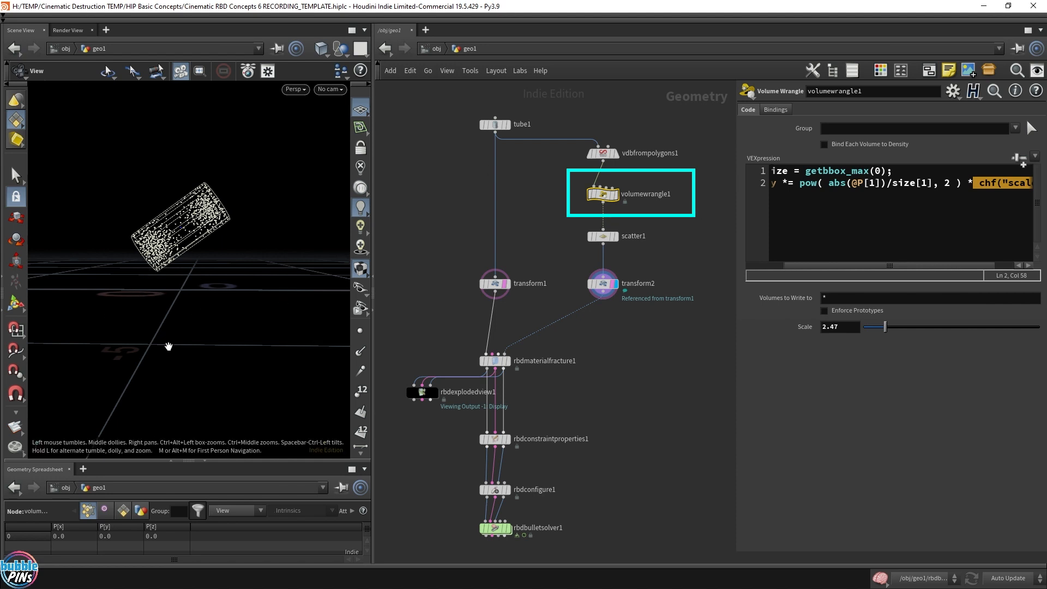
click(495, 283)
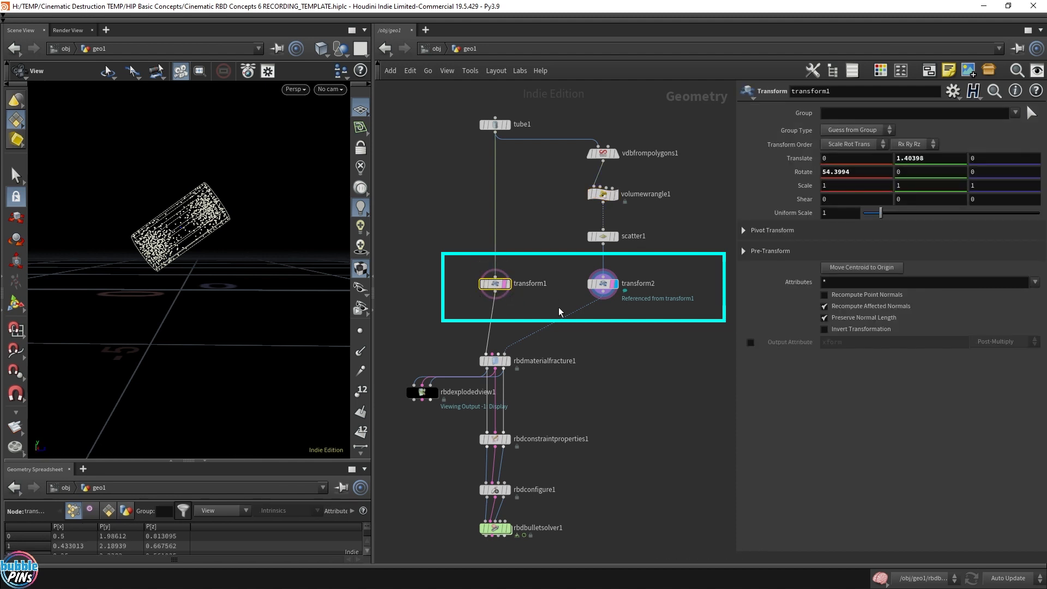
click(602, 283)
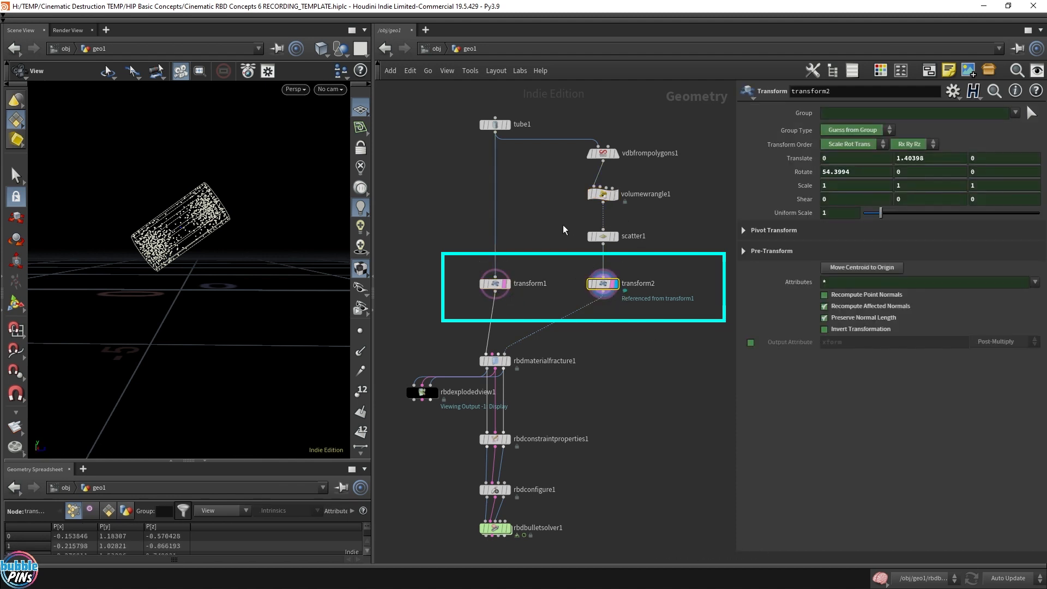
drag(564, 212, 688, 179)
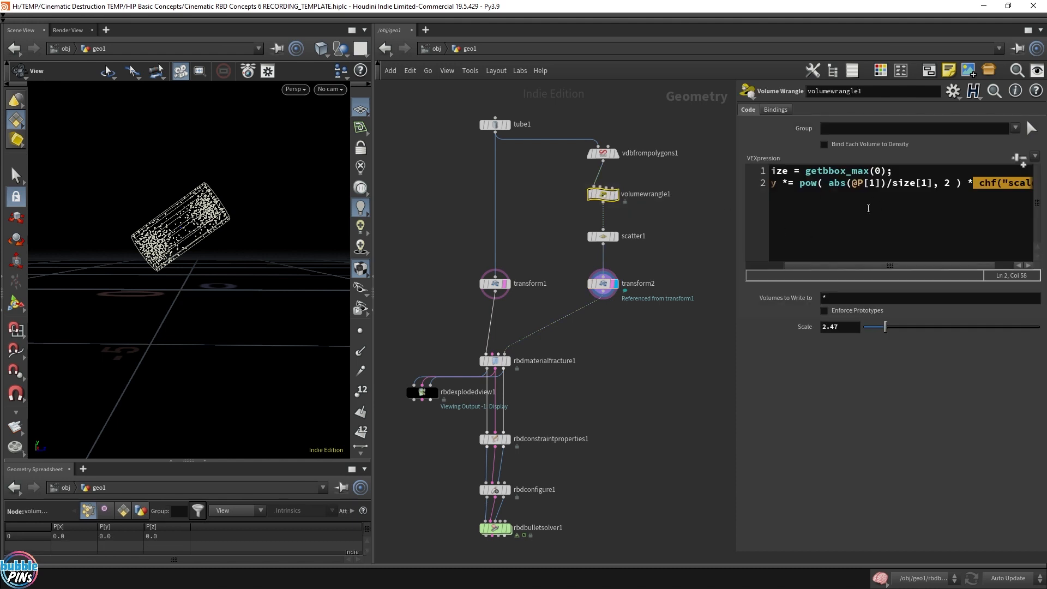
click(634, 335)
drag(665, 323, 471, 269)
click(680, 342)
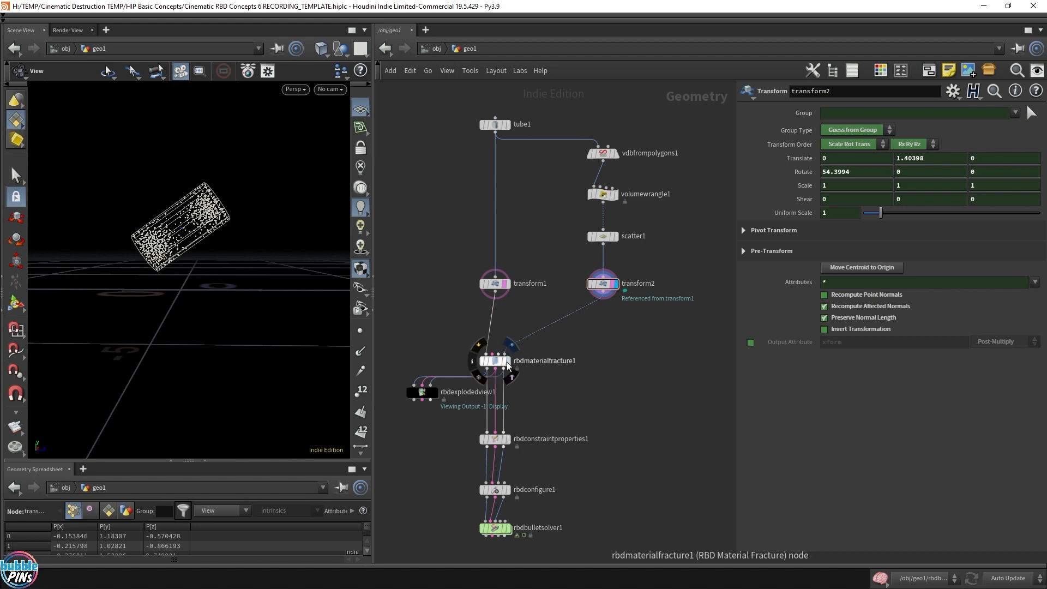
View the RBD Exploded View output, and display the RBD Bullet Solver to examine the tilted tube above the ground plane
click(431, 394)
drag(245, 284, 202, 289)
click(507, 530)
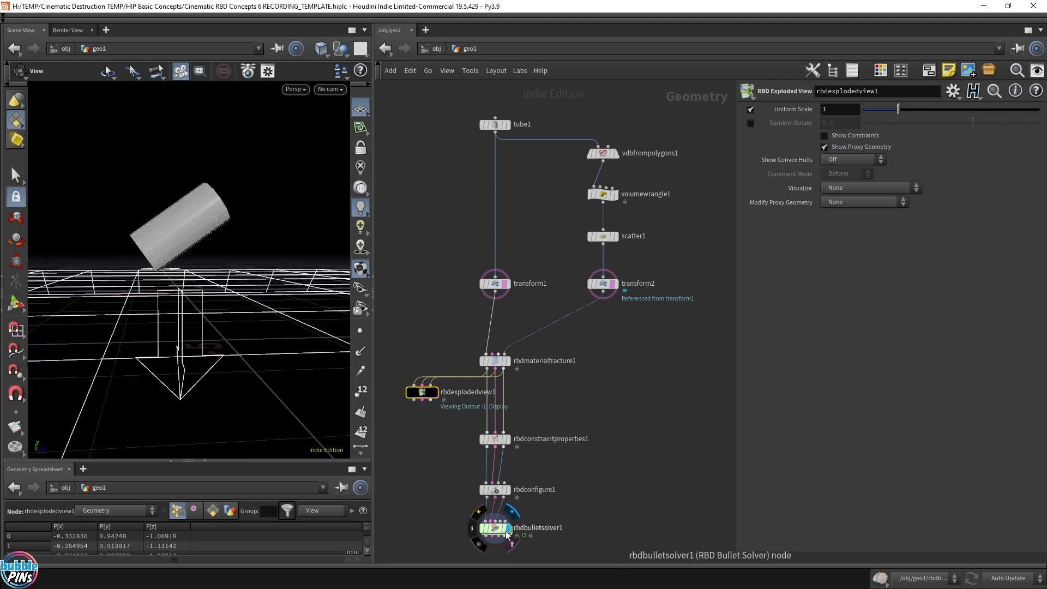
click(497, 529)
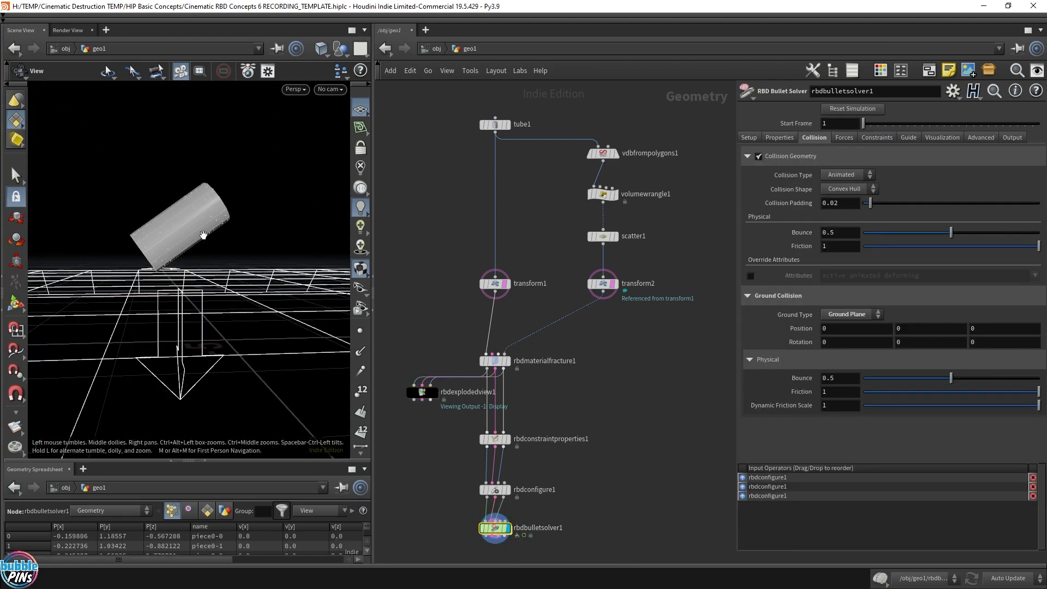
right_drag(203, 235, 168, 285)
scroll(200, 269, down, 5)
key(Up)
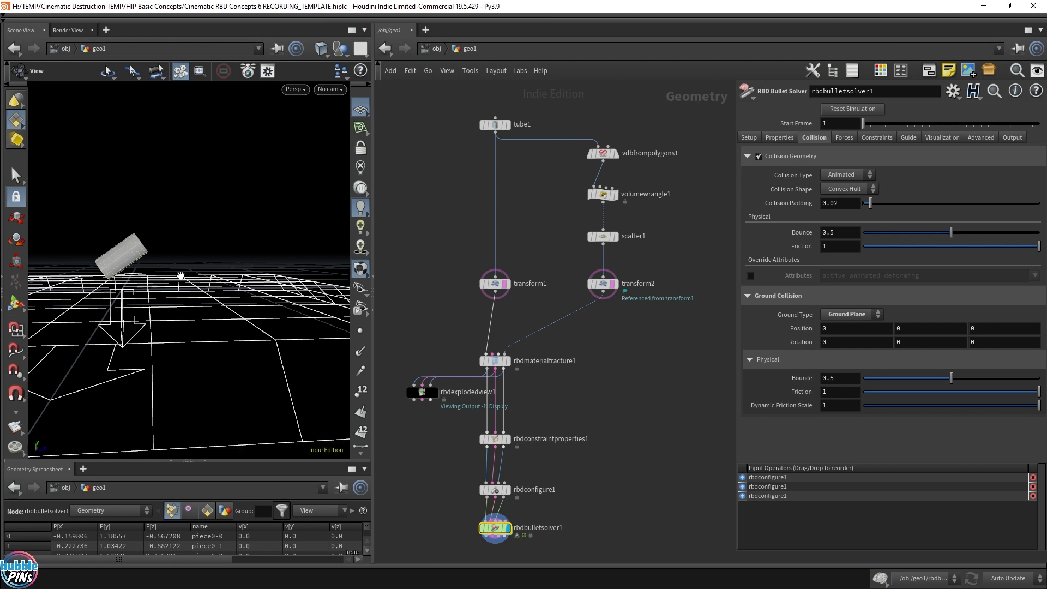
Move the upper nodes up to make room and insert an Attribute Wrangle between transform1 and rbdmaterialfracture1
scroll(573, 339, down, 3)
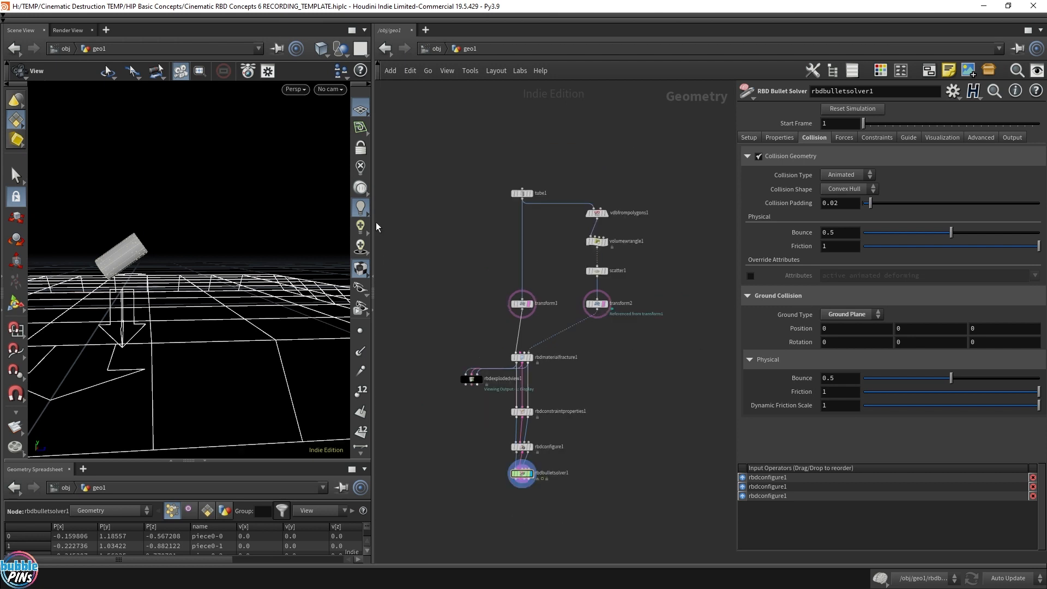
drag(487, 163, 648, 323)
drag(523, 304, 522, 253)
click(501, 287)
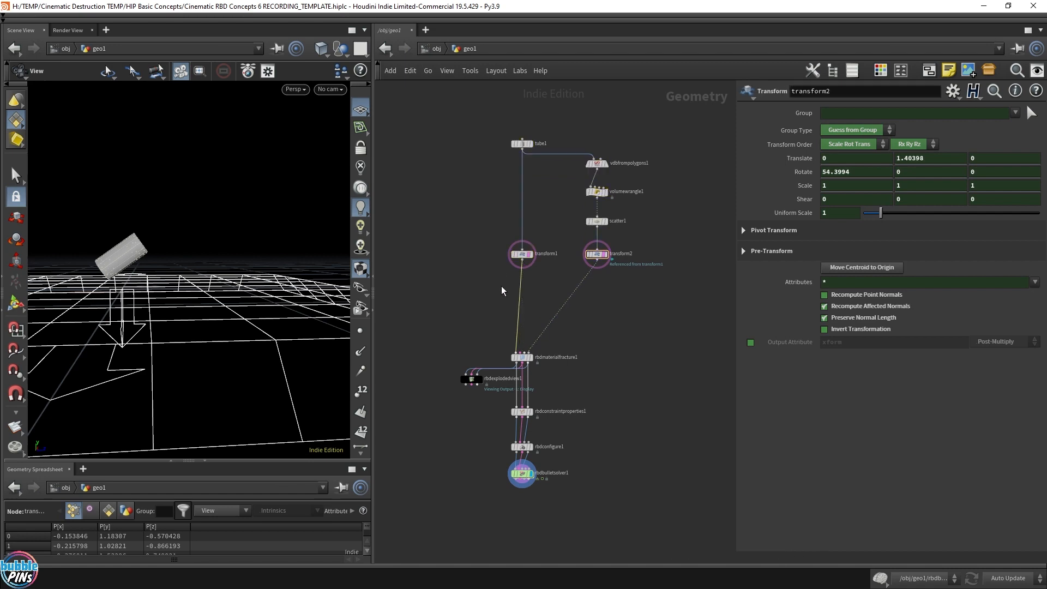
key(Tab)
text(aw)
key(Return)
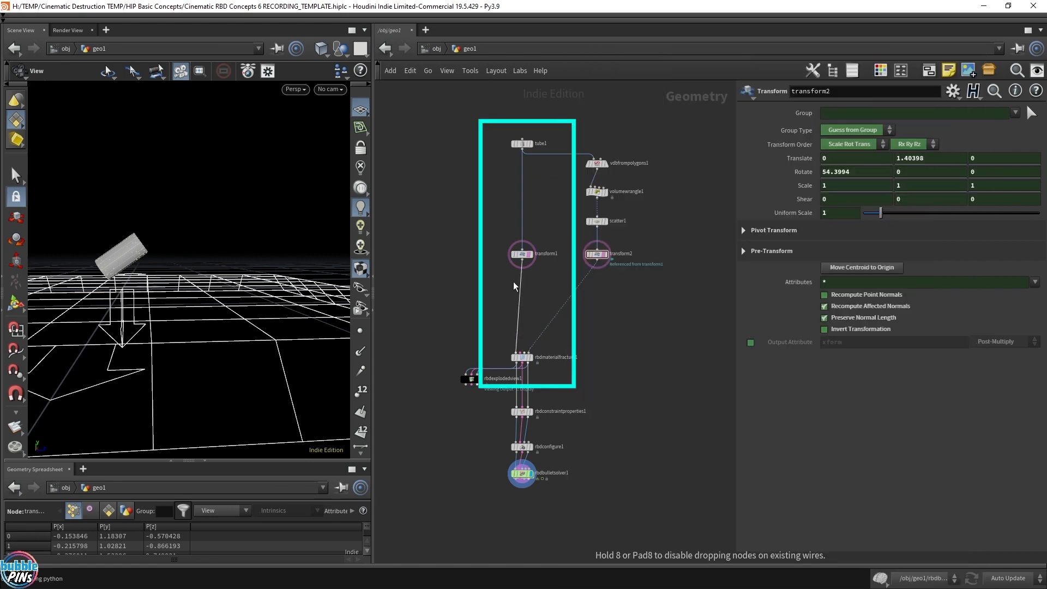
click(522, 303)
drag(526, 306, 526, 303)
Turn off the Transform nodes' template display, then display the new Attribute Wrangle and rename it initial_velocity
click(533, 262)
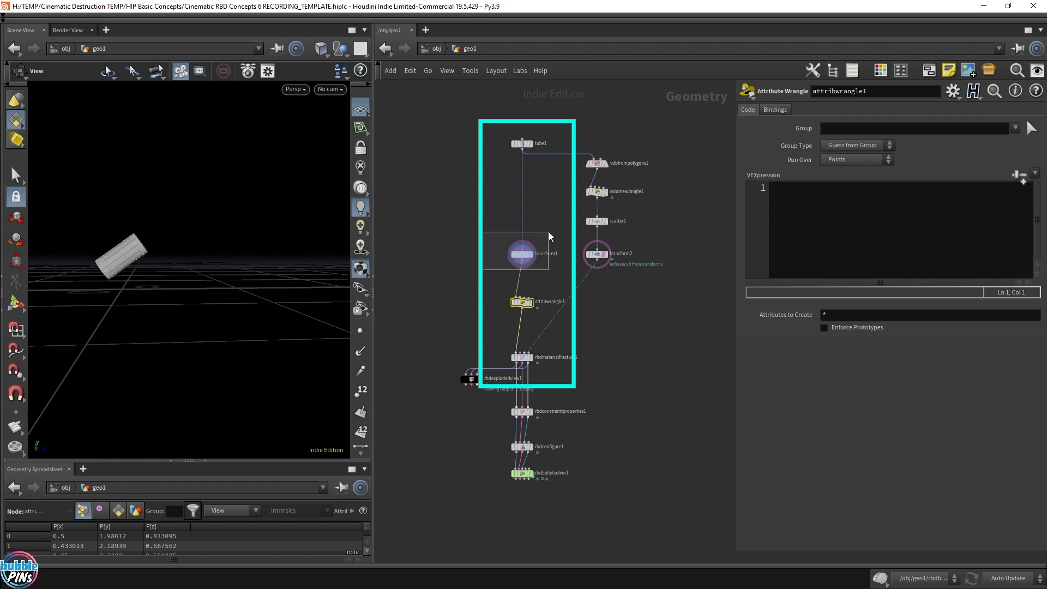
click(522, 255)
scroll(530, 254, up, 3)
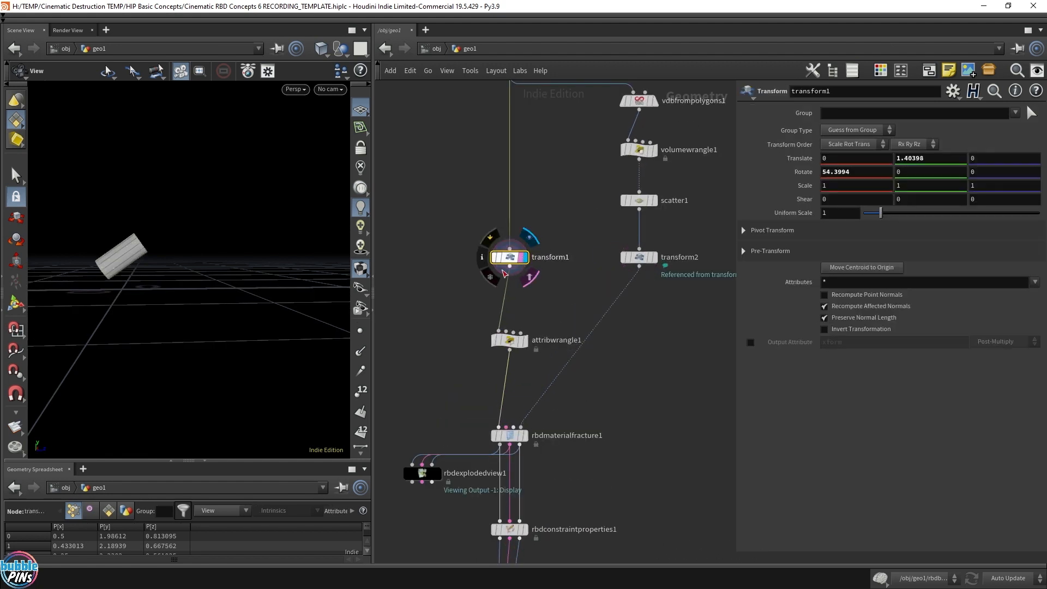
click(510, 340)
double_click(559, 340)
text(initial_velocity)
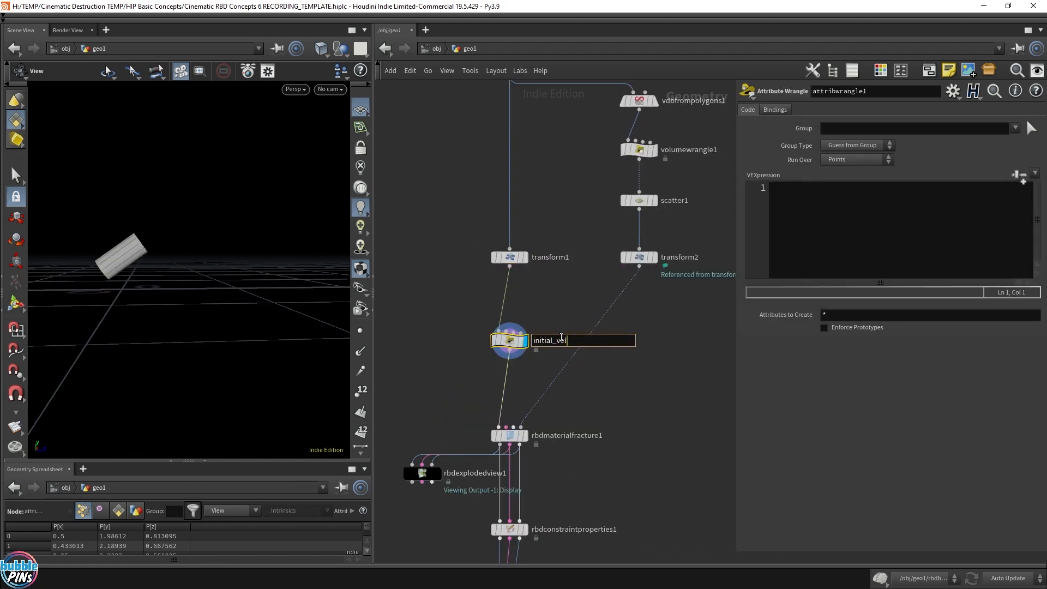
key(Return)
Write the initial_velocity wrangle's first VEX line, v@v = set(0, 0, 1);, to point the velocity along the Z axis
click(866, 245)
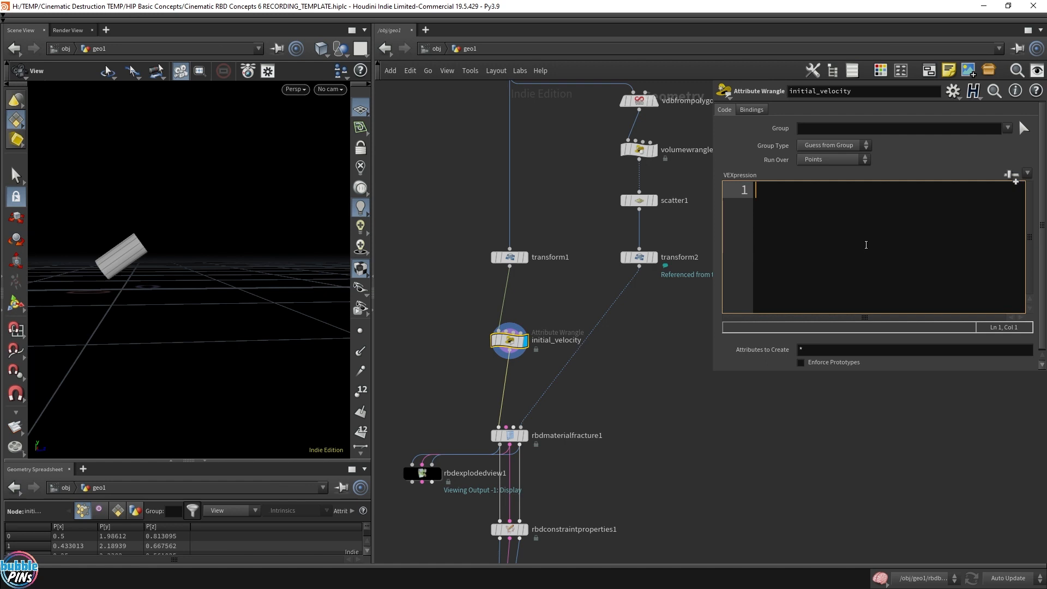
text(v@)
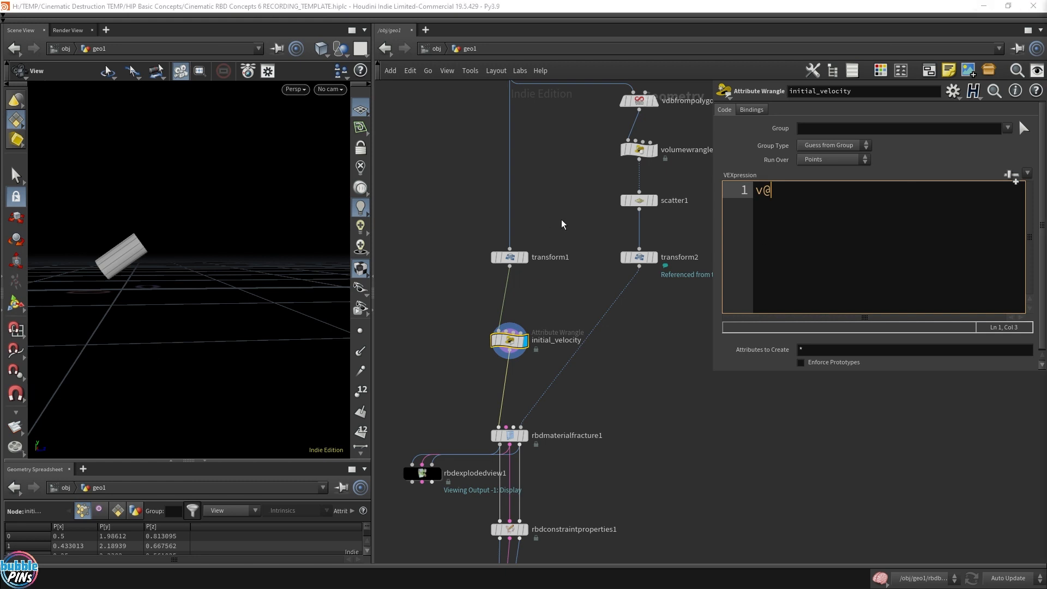
click(799, 237)
text(v =)
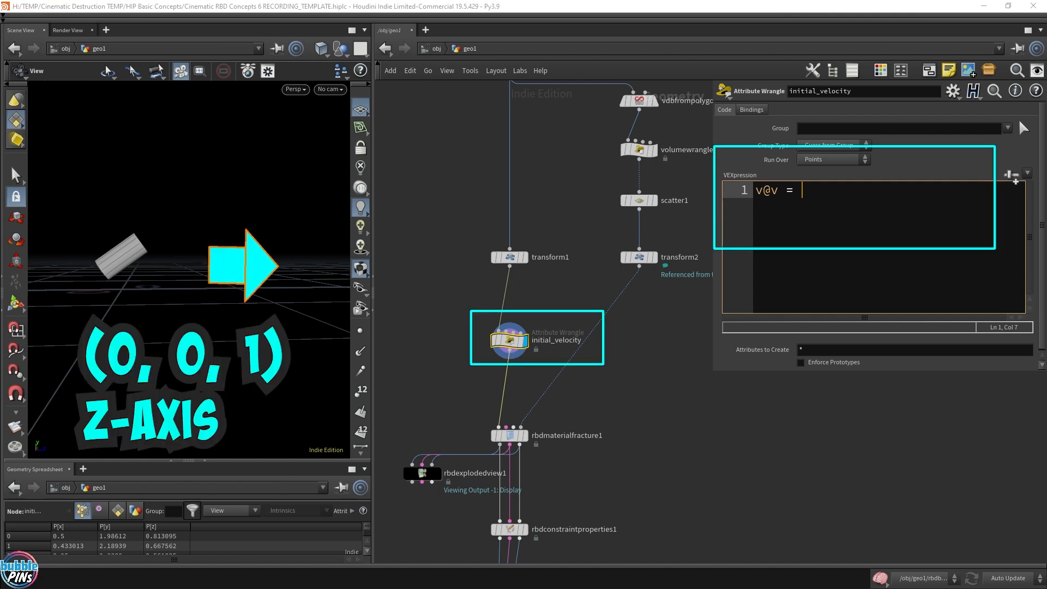
text(set)
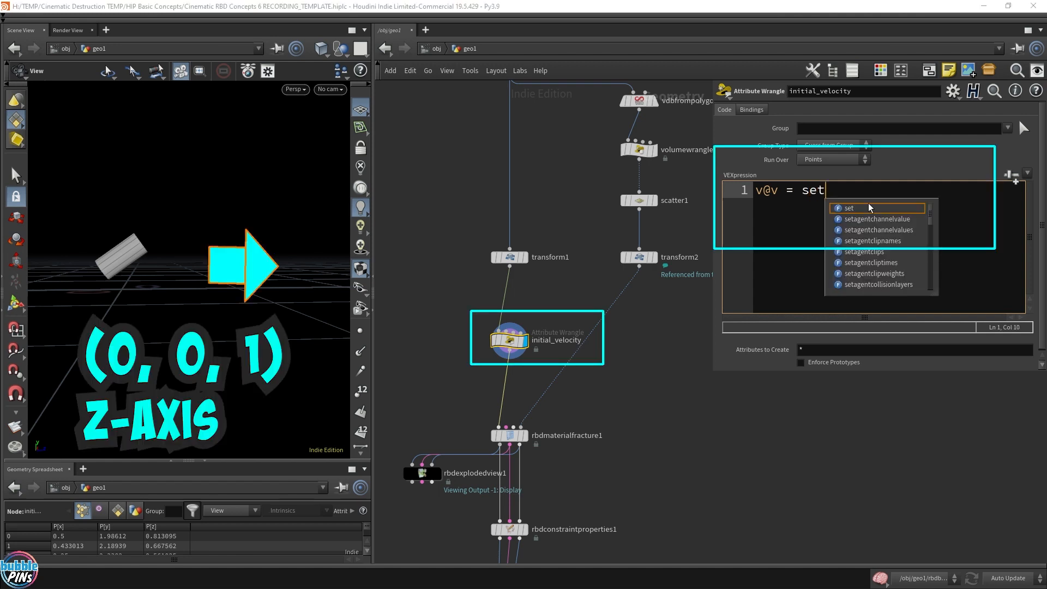
text(())
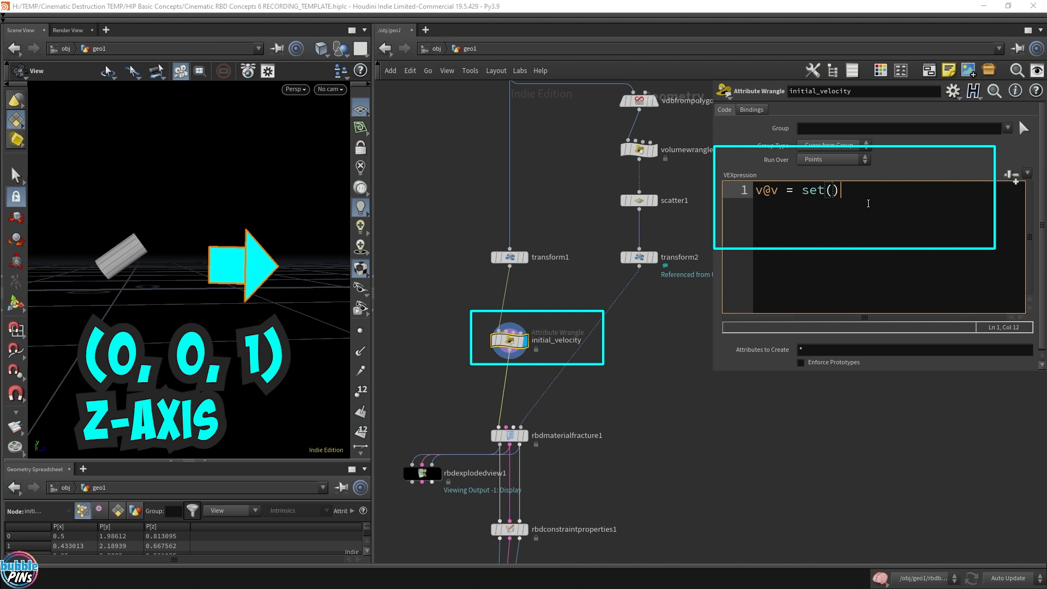
key(Left)
text(0, 0, 1)
key(End)
text(;)
key(Return)
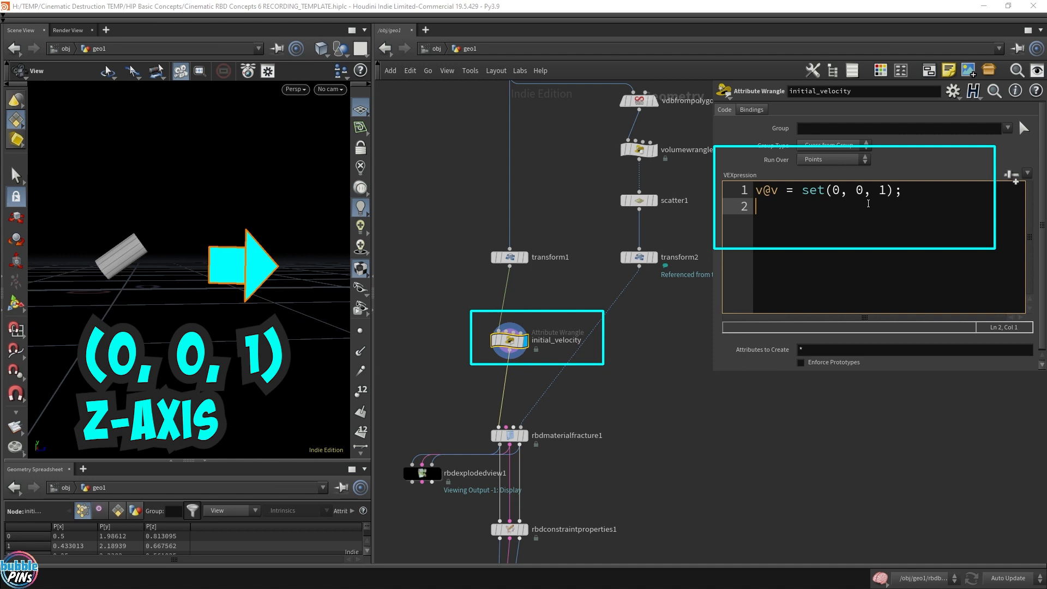
Add a second VEX line, v@v *= chf("scale");, to multiply the velocity by a scale channel
text(v@v *=)
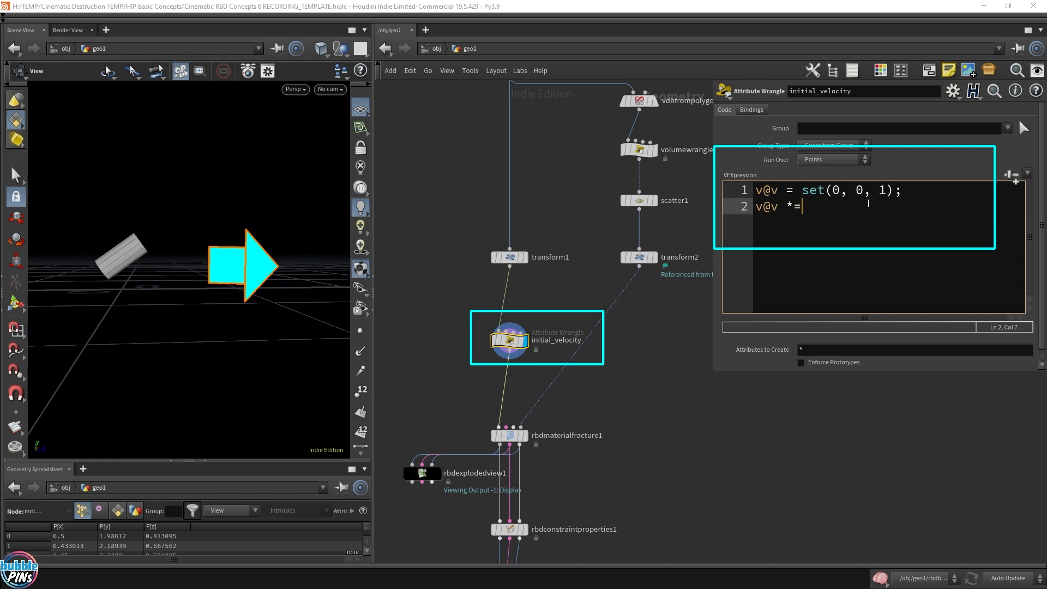
key(shift+Left)
key(shift+Left)
key(Left)
key(shift+Right)
key(shift+Right)
key(Right)
text(chf("scale");)
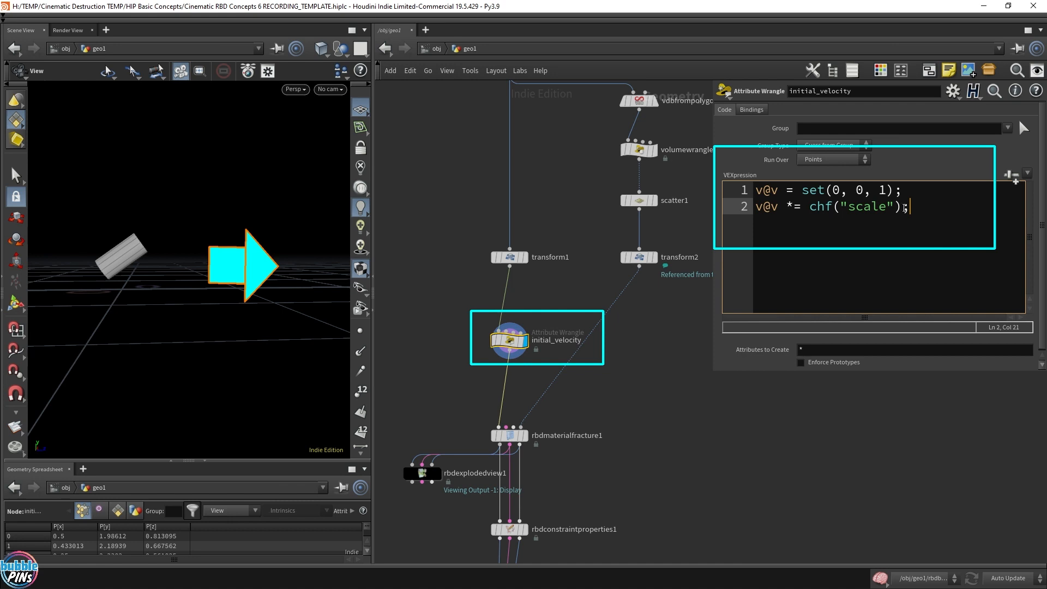
Create the Scale parameter on the wrangle from the chf("scale") reference
double_click(815, 210)
click(808, 213)
double_click(867, 207)
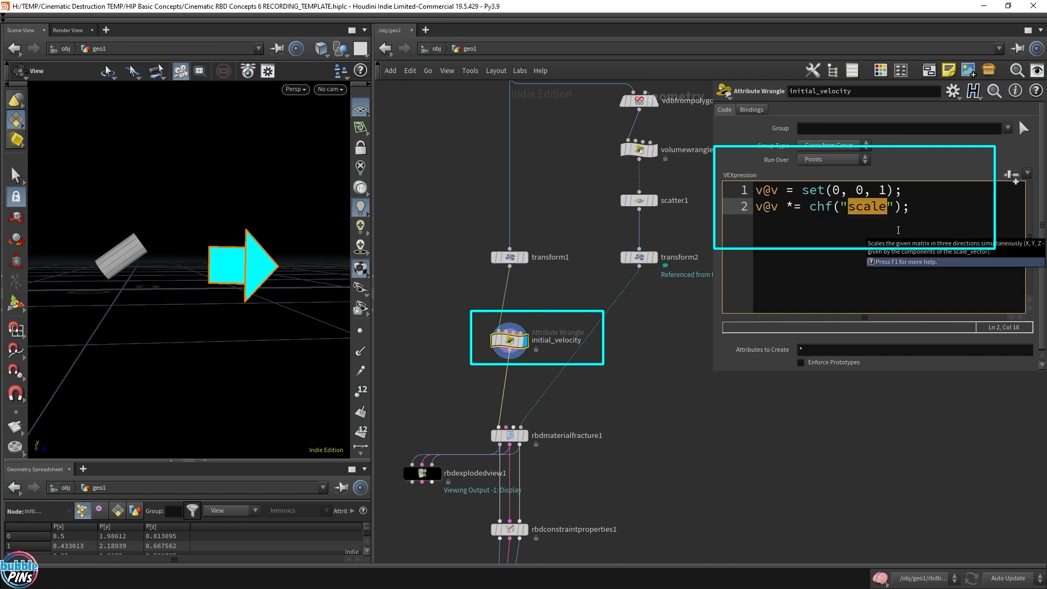
click(1009, 178)
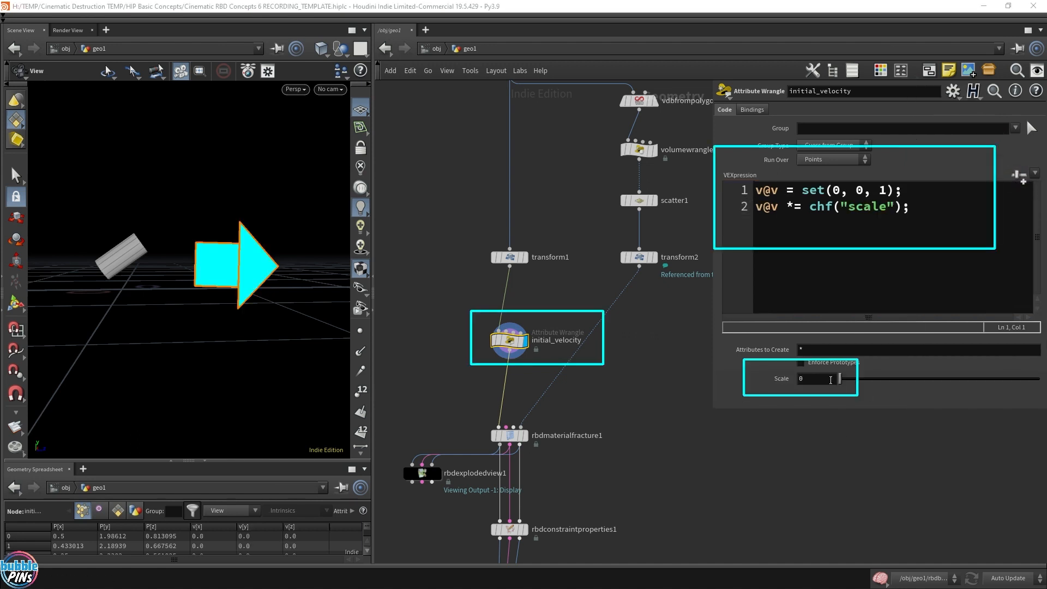
mouse_move(842, 380)
mouse_down()
mouse_move(975, 387)
mouse_move(908, 391)
mouse_move(927, 376)
mouse_move(829, 376)
mouse_up()
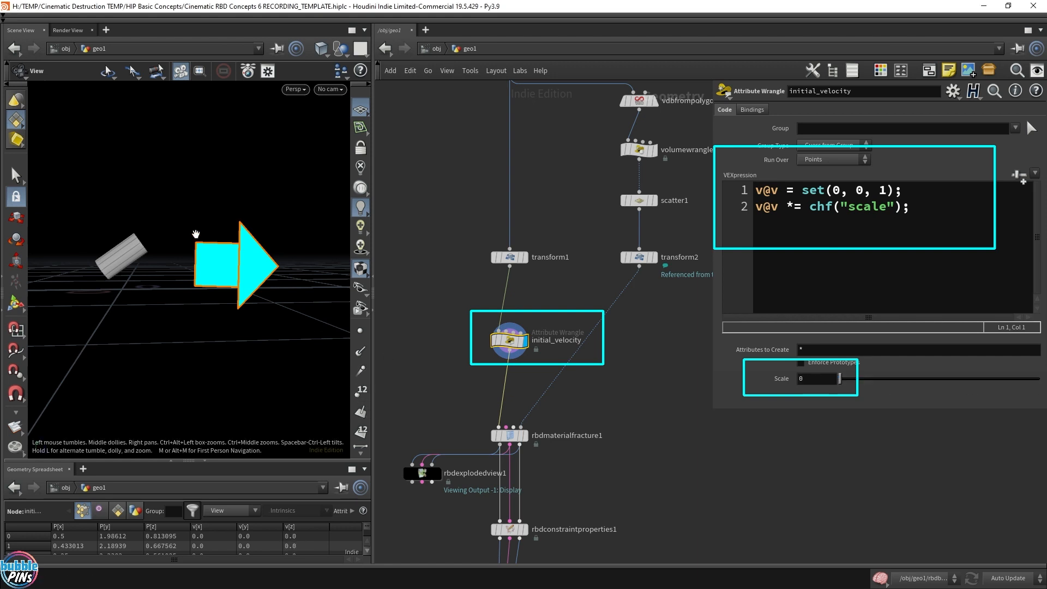
Check the initial_velocity node's information for the v point attribute and close it
mouse_move(487, 347)
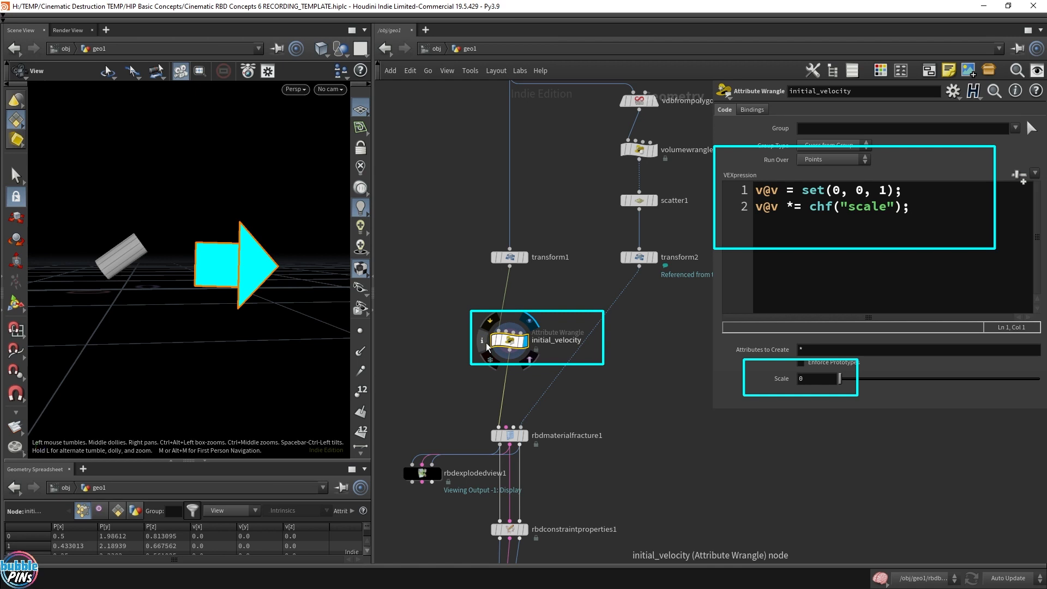
click(482, 341)
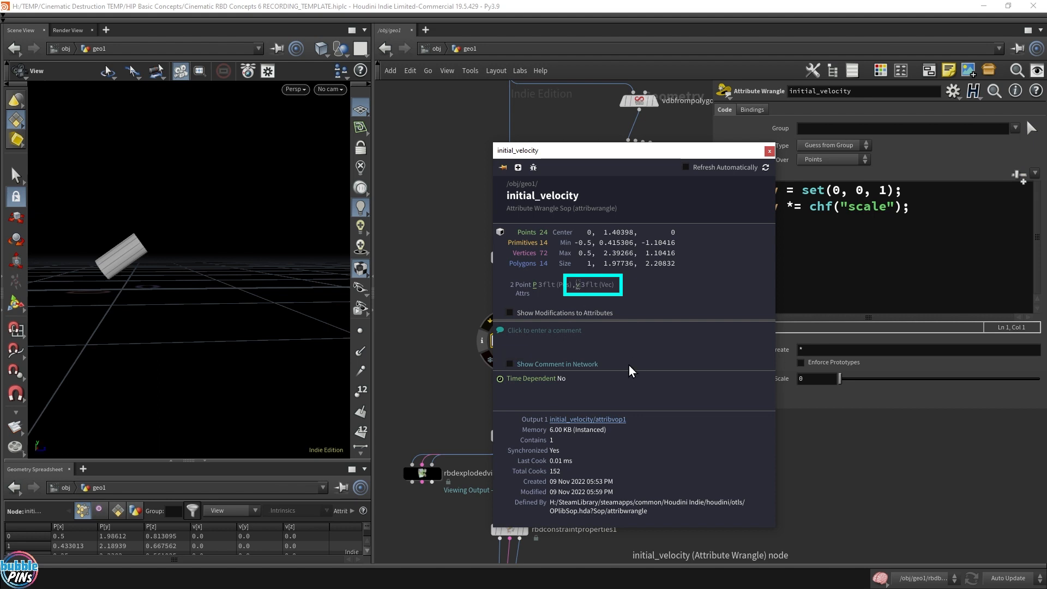
click(771, 153)
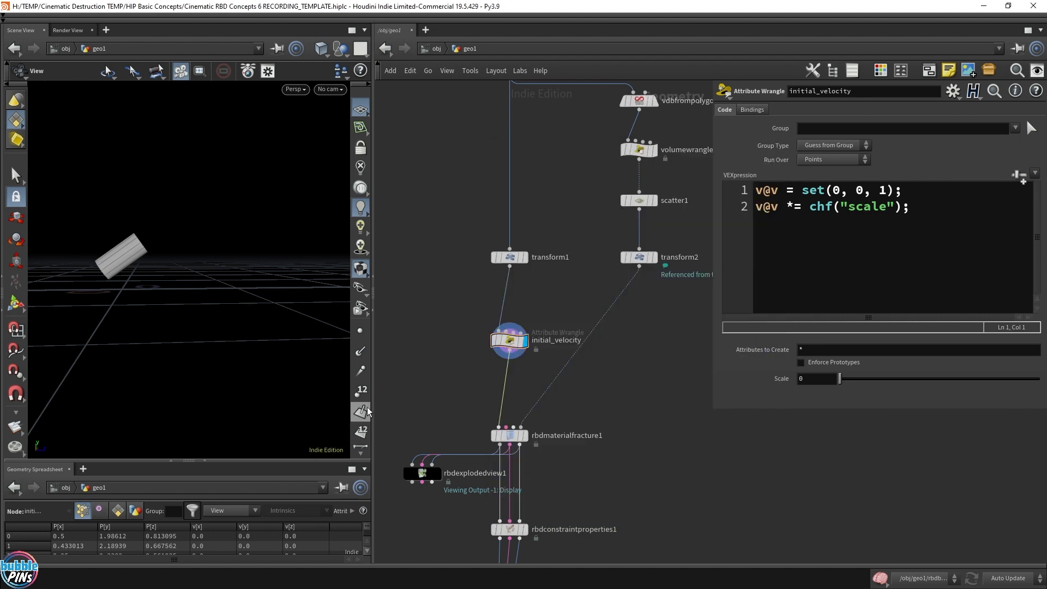
Open the scene's v marker visualizer for editing, review its vector style and length scale, and close it
scroll(364, 412, down, 3)
scroll(364, 412, down, 5)
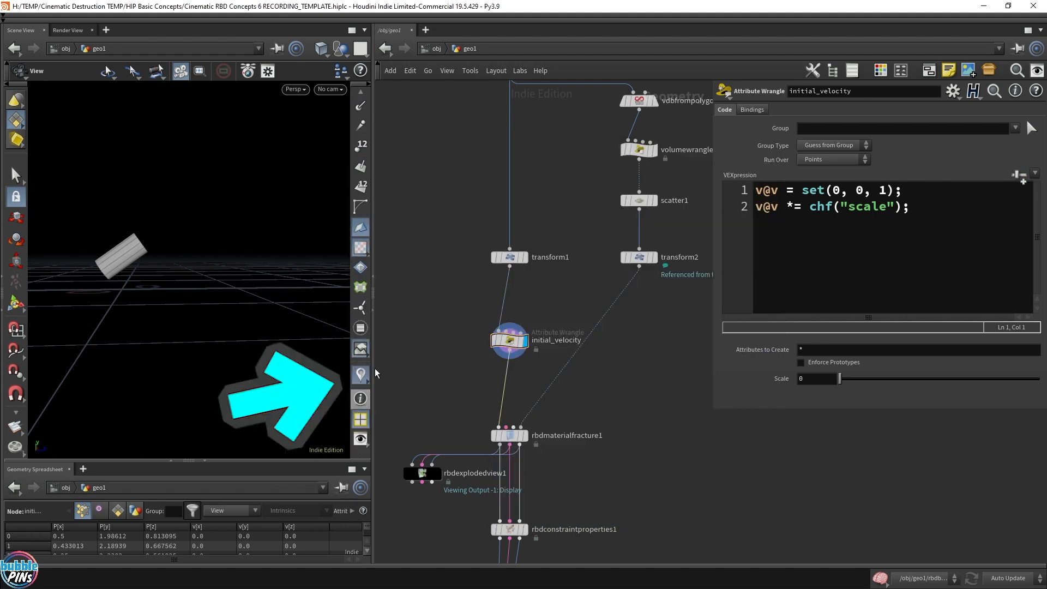
click(360, 377)
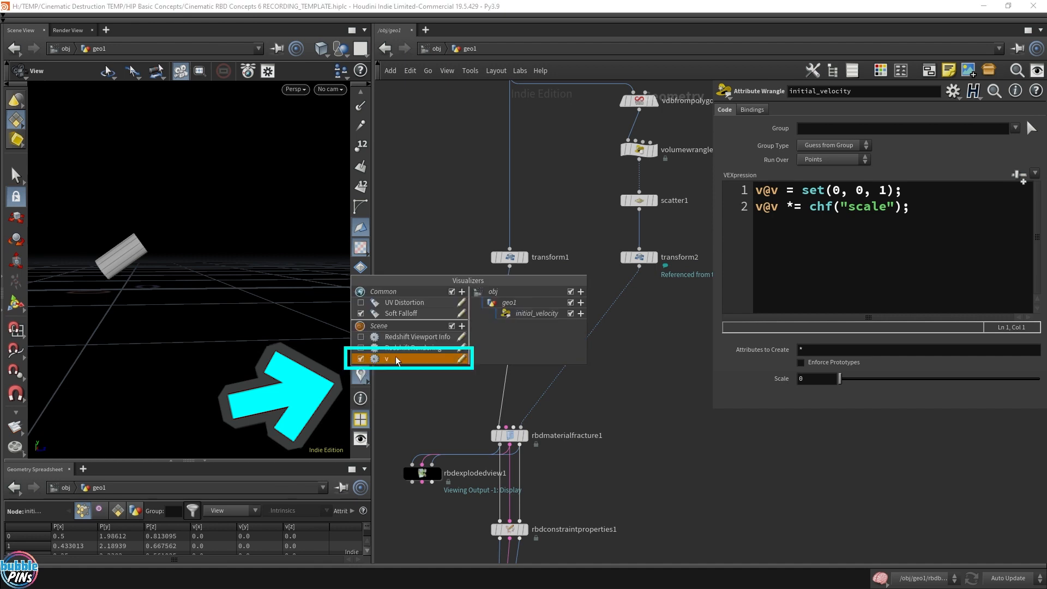
click(461, 358)
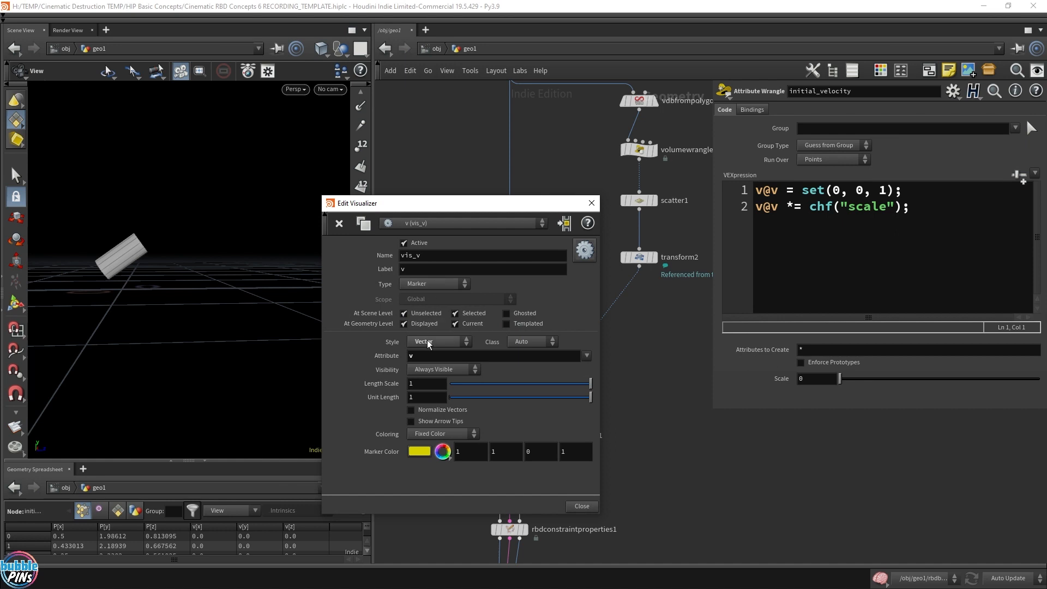
drag(374, 207, 451, 205)
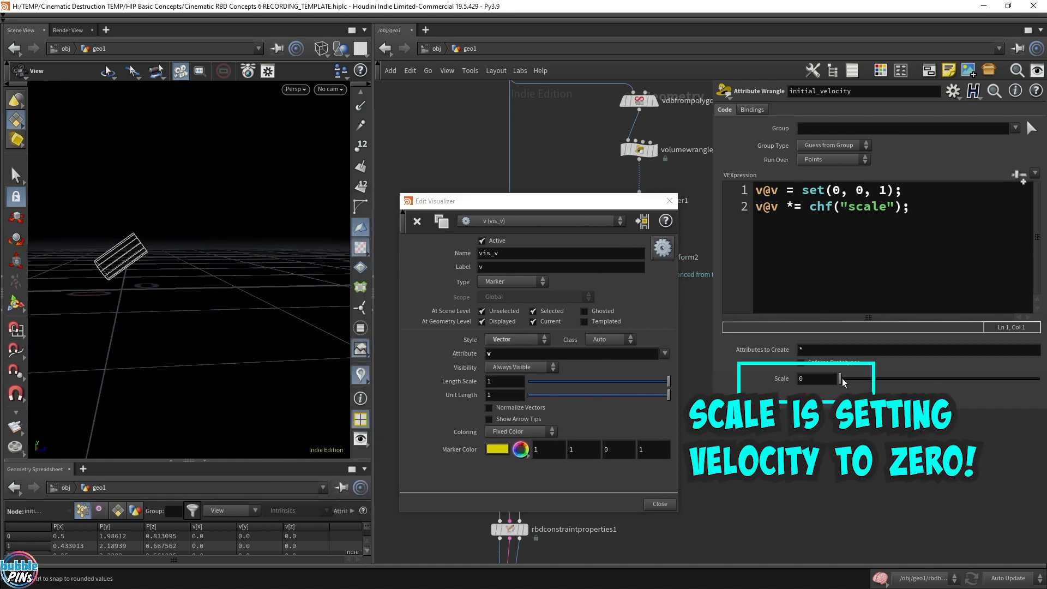
click(669, 202)
Set the initial_velocity wrangle's Scale to 1 and inspect the velocity markers on the tube up close
drag(841, 379, 1039, 379)
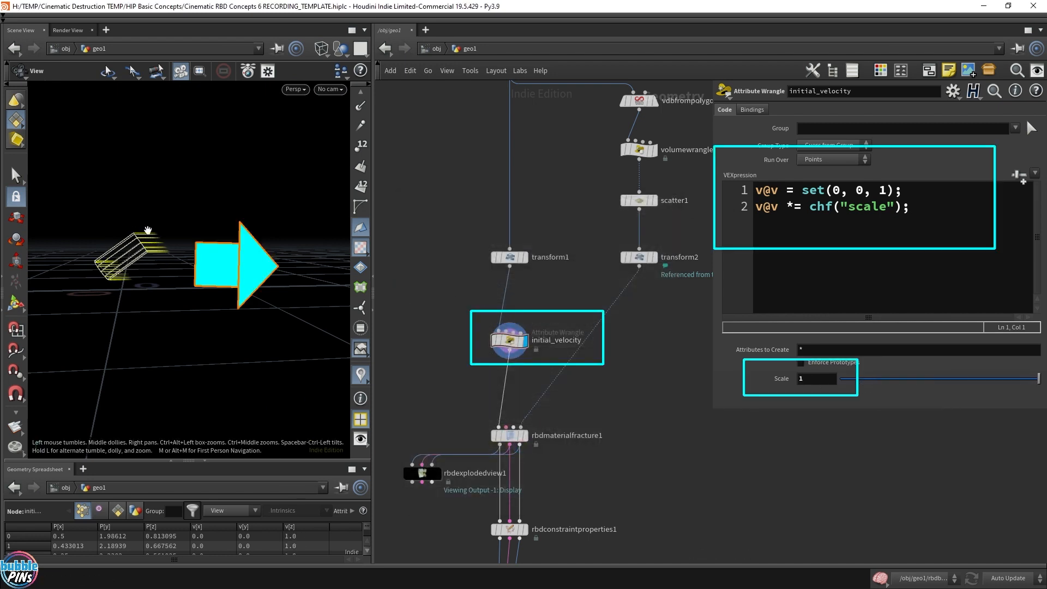
mouse_move(147, 229)
mouse_down()
mouse_move(142, 248)
mouse_move(155, 224)
mouse_up()
scroll(143, 247, up, 5)
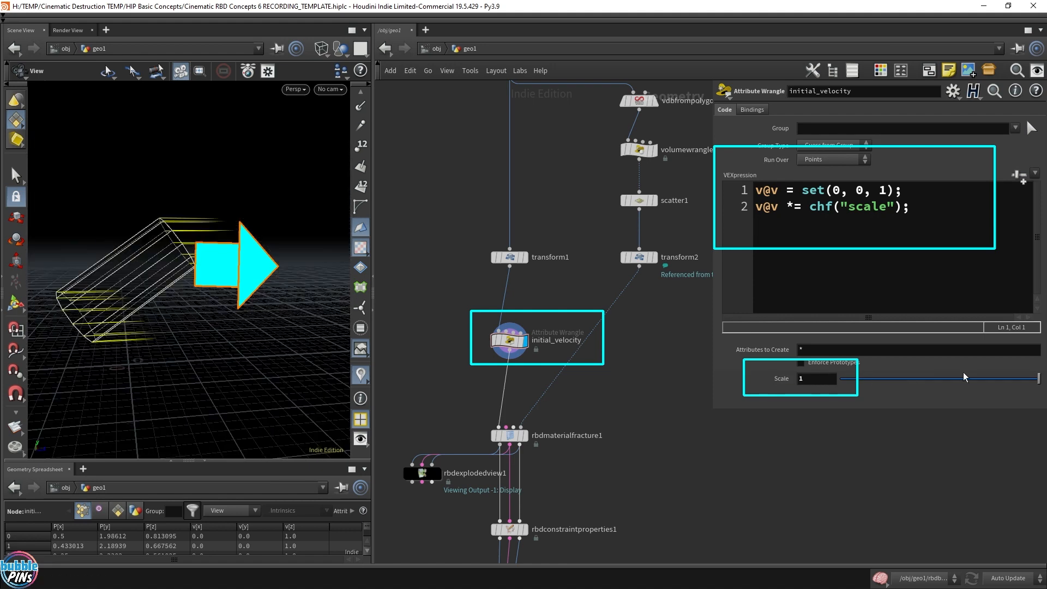
Edit the initial_velocity parameter interface so the Scale parameter's range runs from 0 to 20
click(953, 92)
click(953, 92)
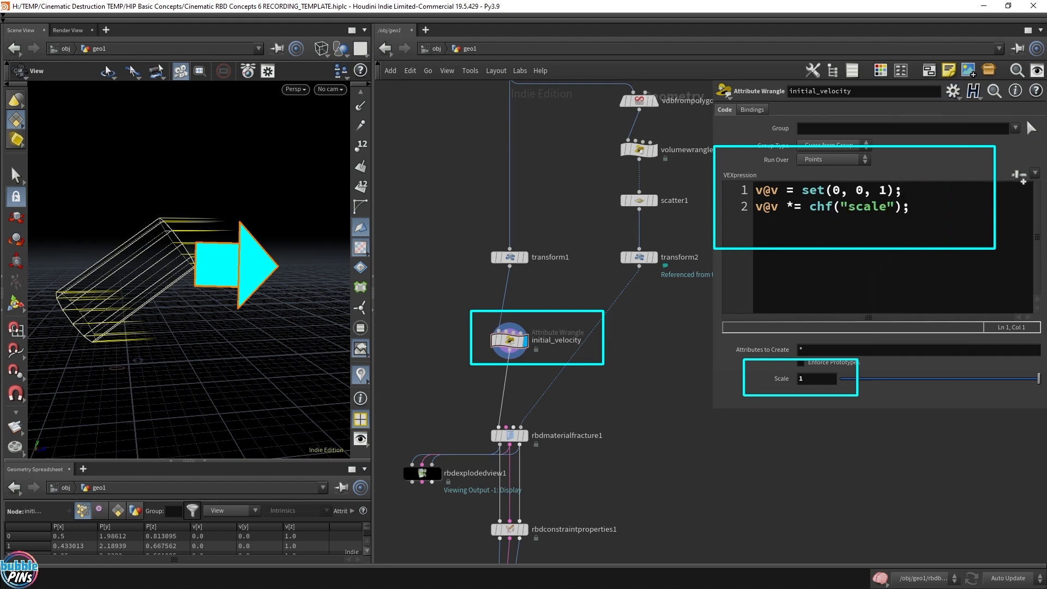
click(953, 92)
click(873, 107)
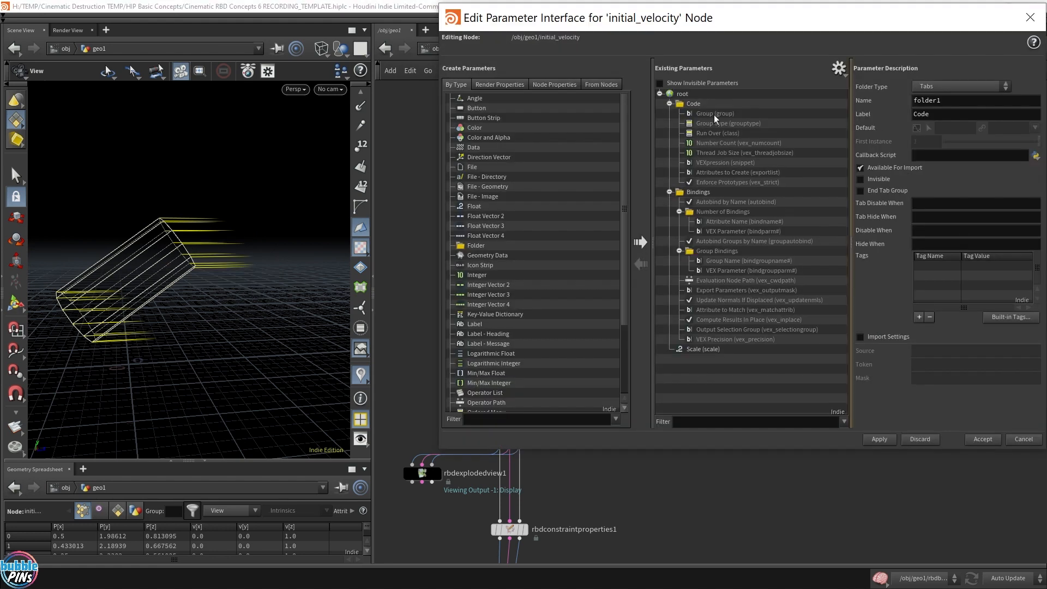
click(703, 349)
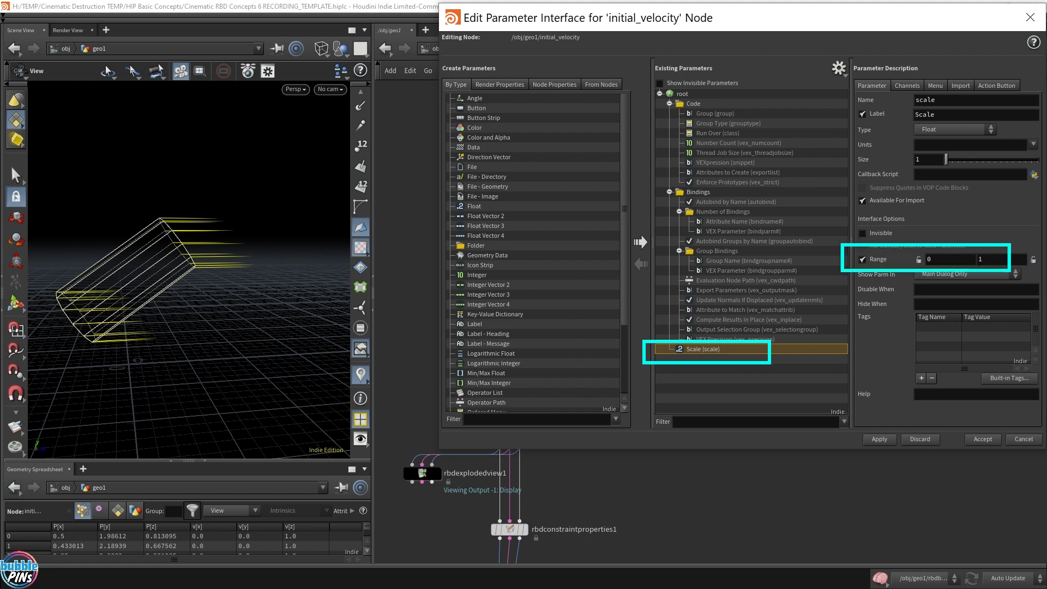
click(995, 259)
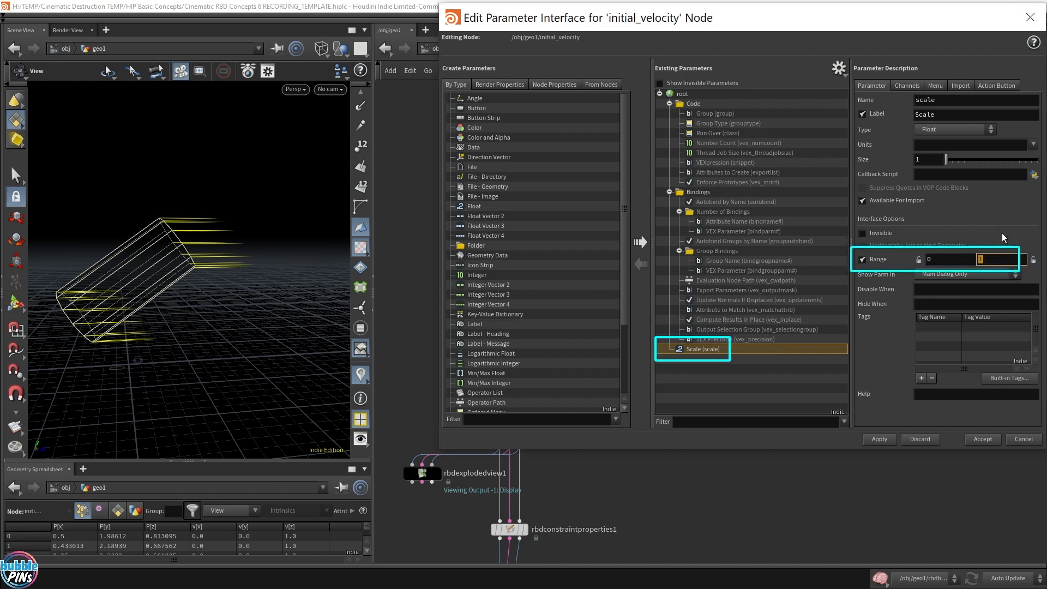
text(20)
click(883, 441)
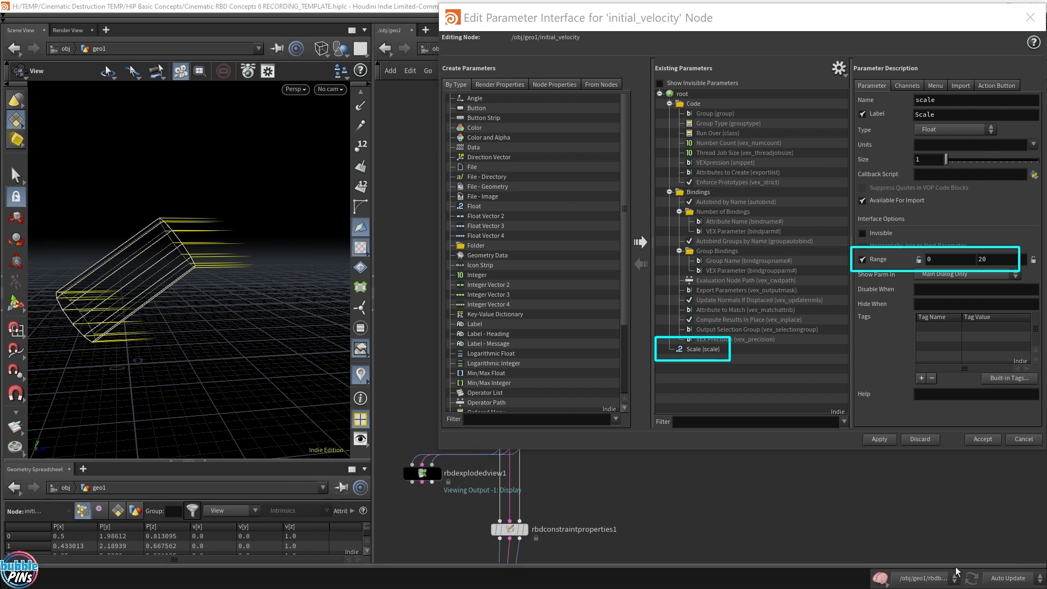
click(983, 440)
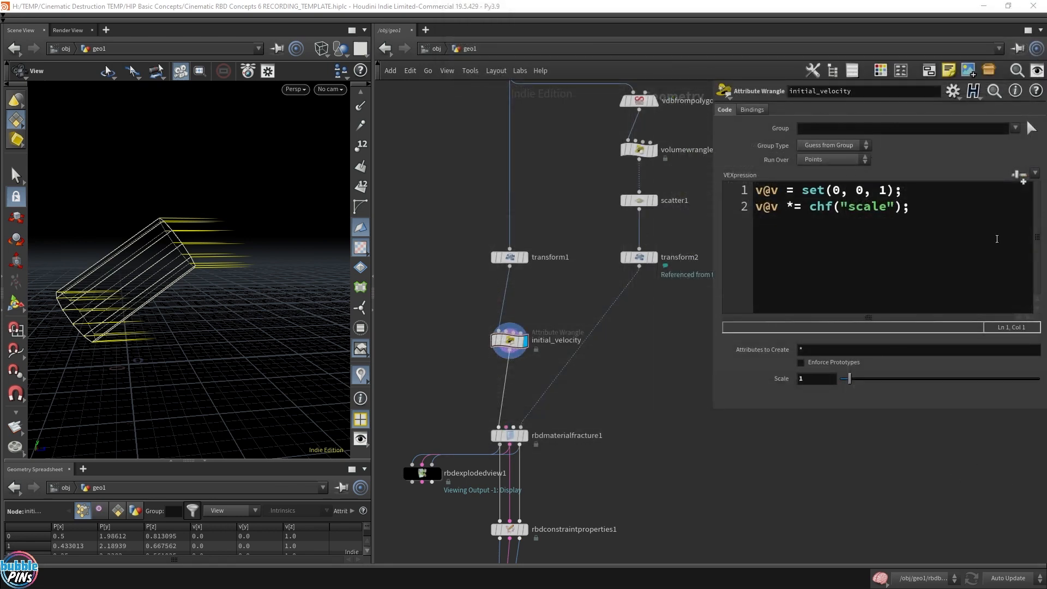
Set Scale to 5.53, test the result by playing the rbdbulletsolver1 simulation, and return to the first frame
drag(849, 379, 896, 382)
scroll(269, 255, down, 3)
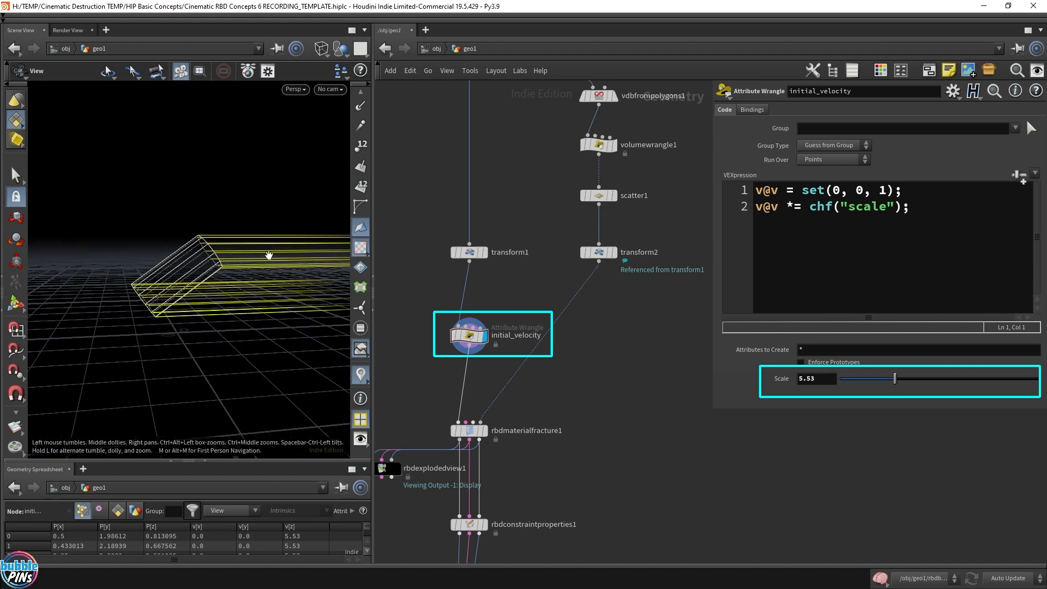
scroll(269, 255, down, 5)
right_drag(265, 255, 133, 262)
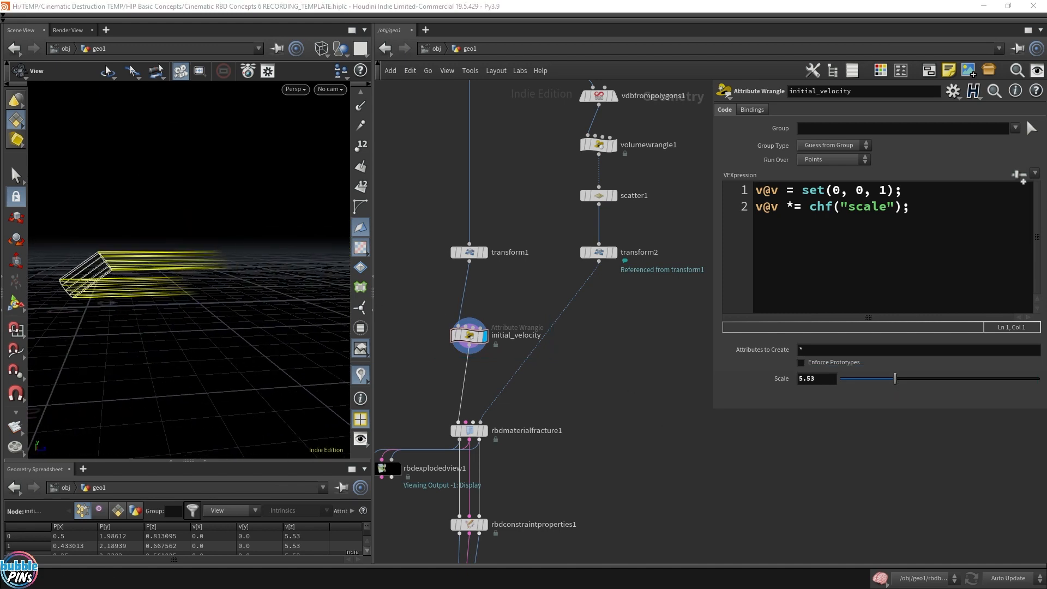
key(h)
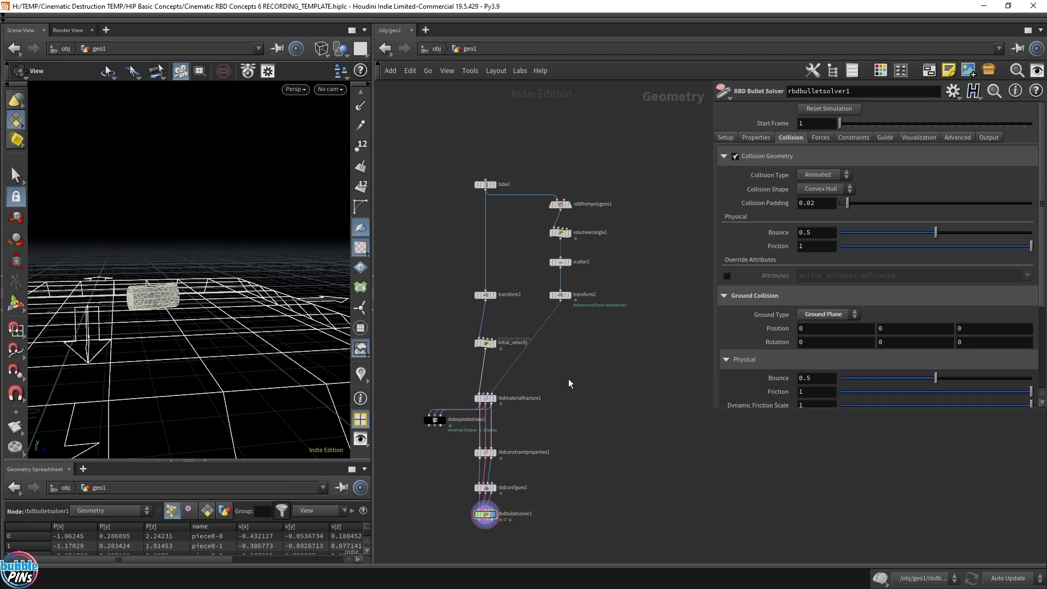
key(ctrl+Up)
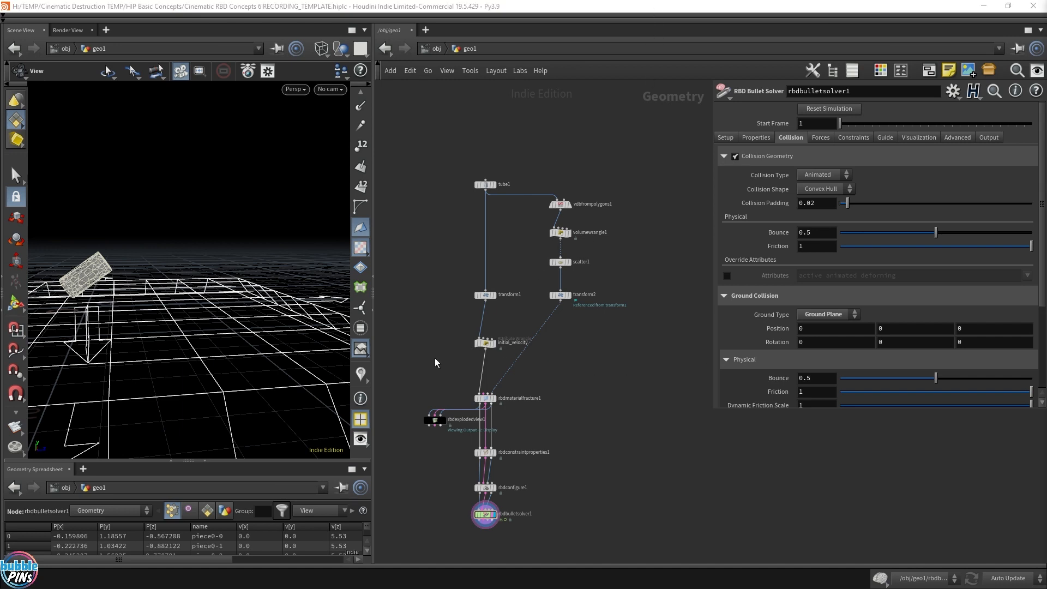
Set the initial_velocity wrangle's Scale to 85
click(485, 344)
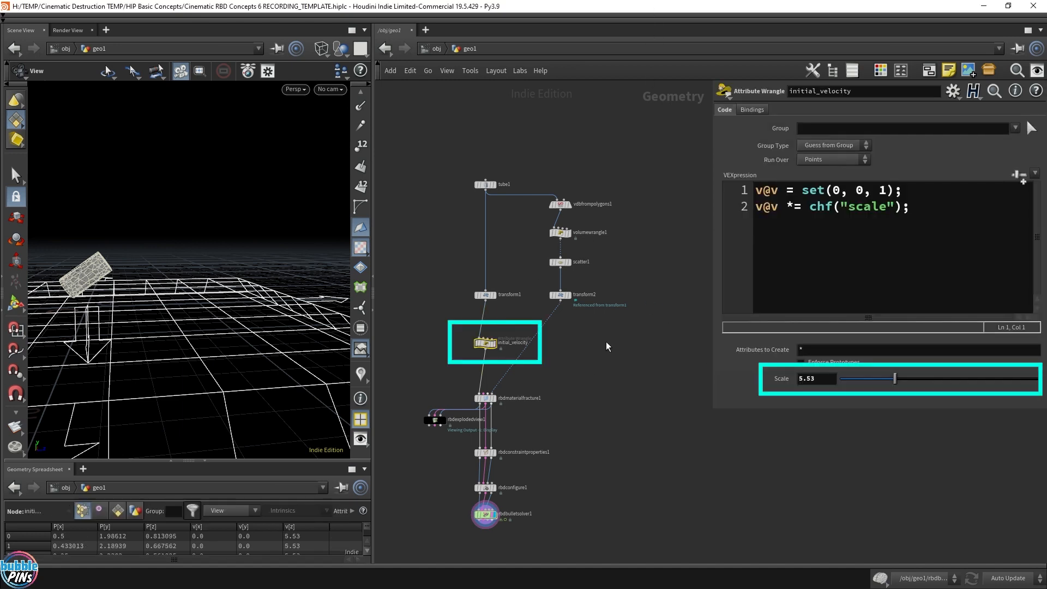
click(827, 384)
text(85)
key(Return)
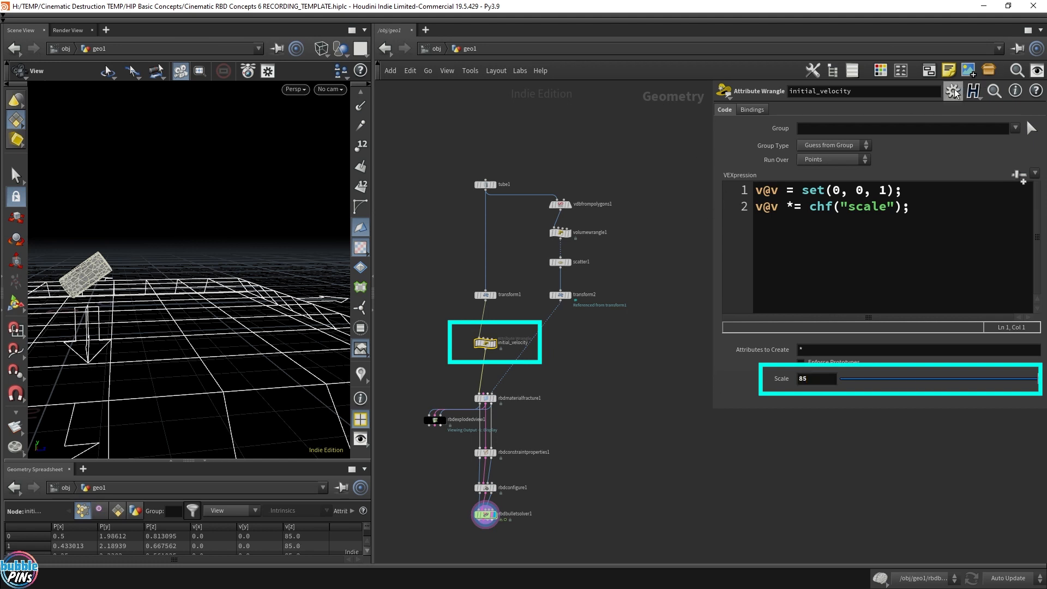
Raise the upper limit of the Scale parameter's range in the initial_velocity parameter interface
click(955, 88)
click(936, 107)
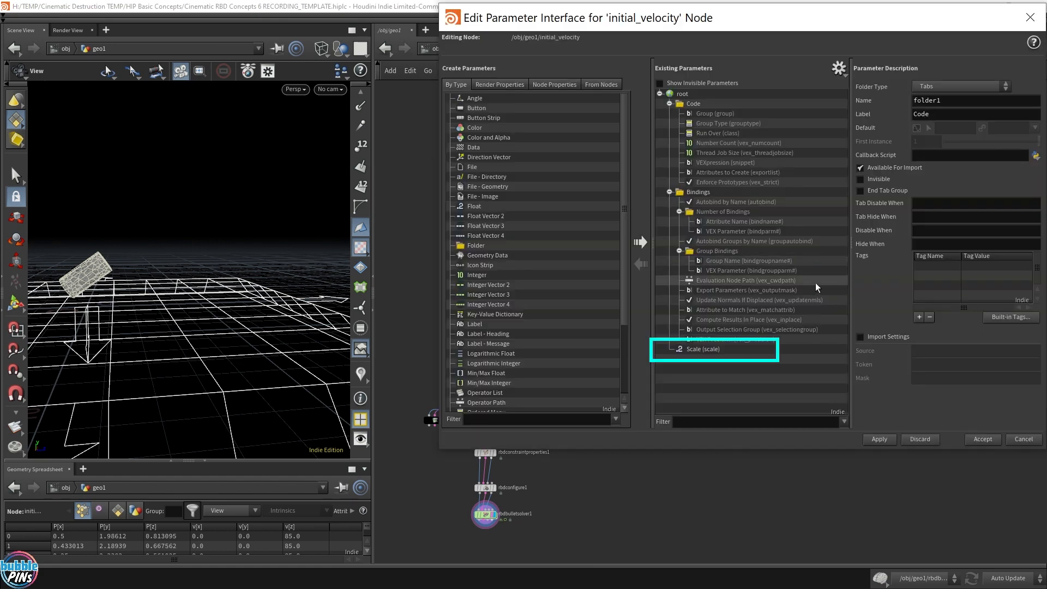
click(699, 349)
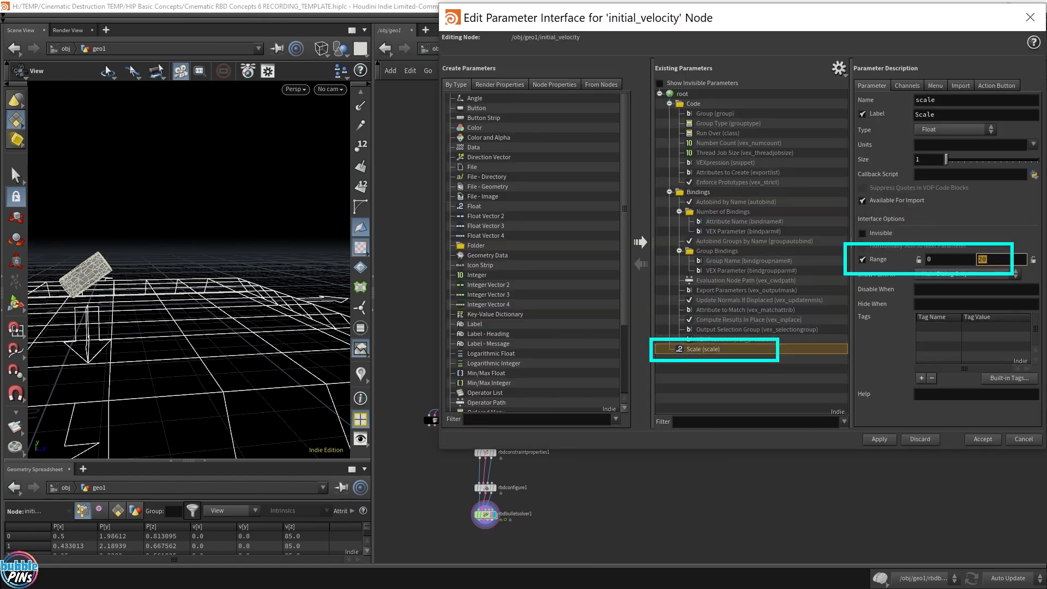
click(880, 439)
click(979, 439)
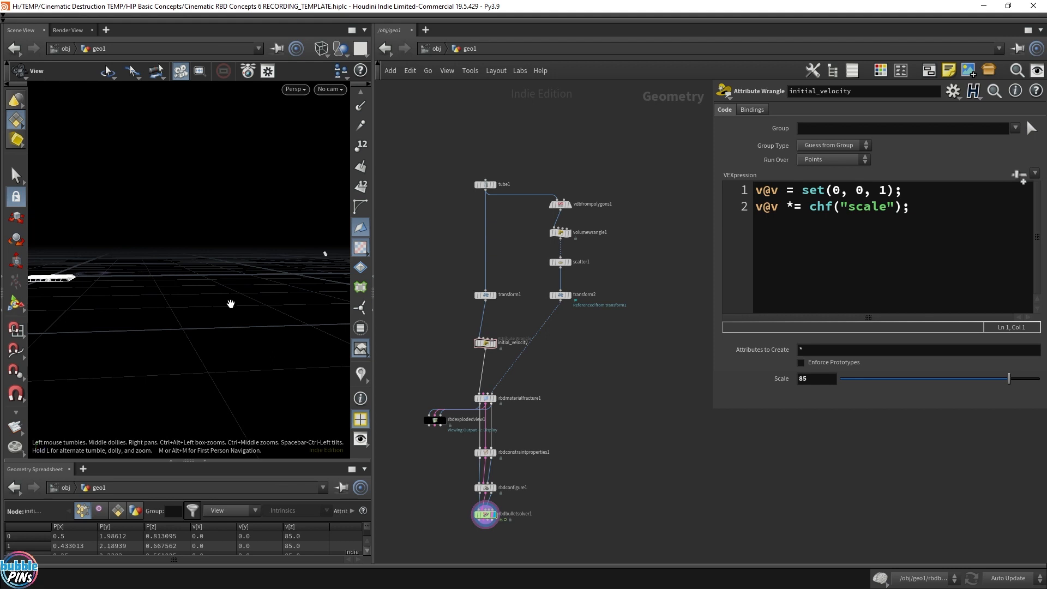
Examine the tube's simulated flight and ground impact from the Left view in a floating rbdbulletsolver1 preview, and close the preview
key(alt+Tab)
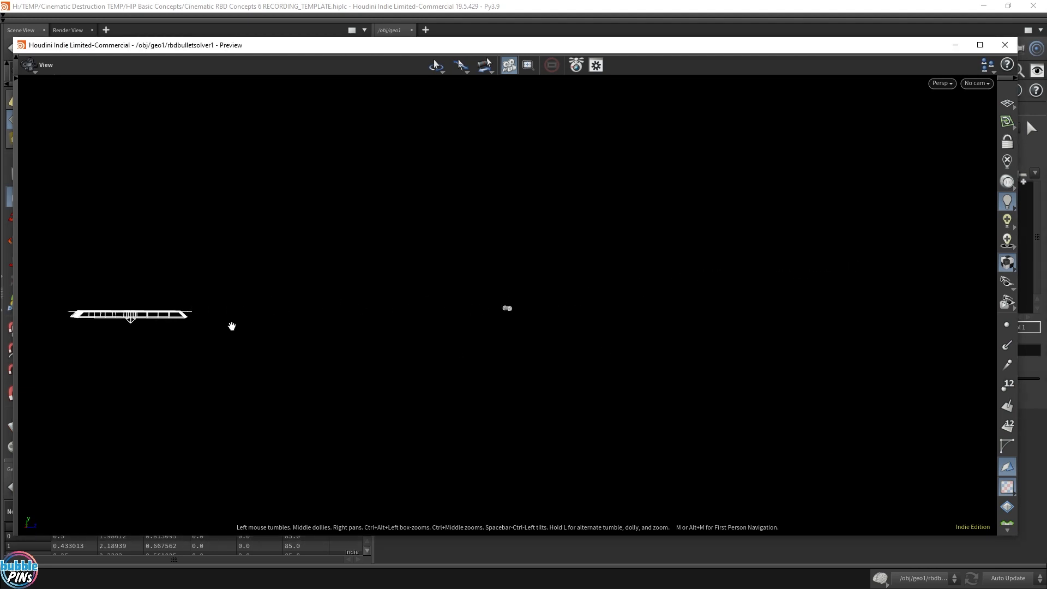
key(space+4)
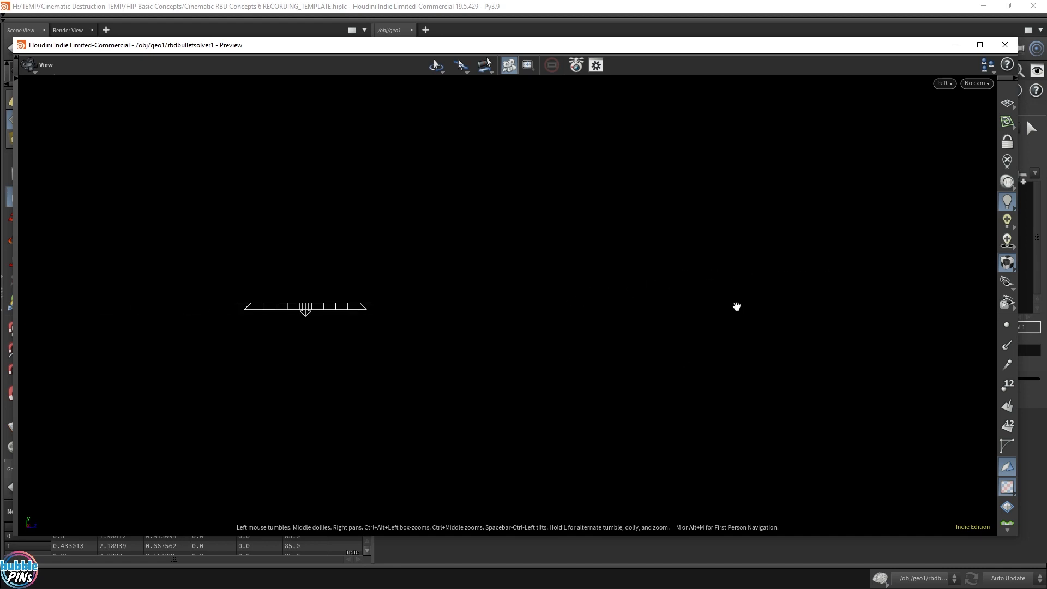
right_drag(734, 306, 473, 334)
scroll(477, 331, down, 2)
scroll(479, 324, down, 2)
right_drag(544, 321, 384, 326)
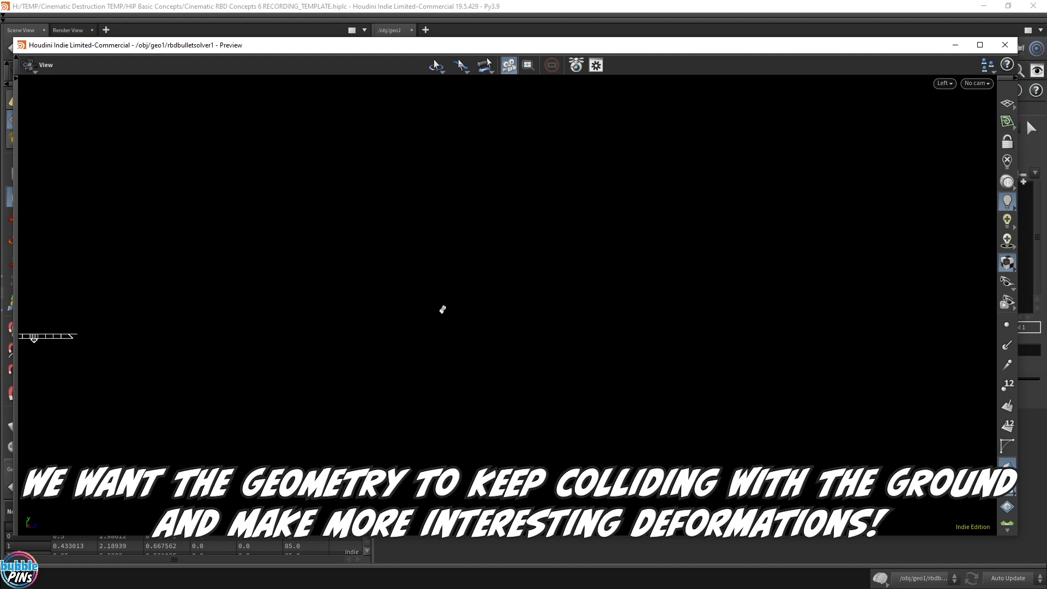
click(1006, 45)
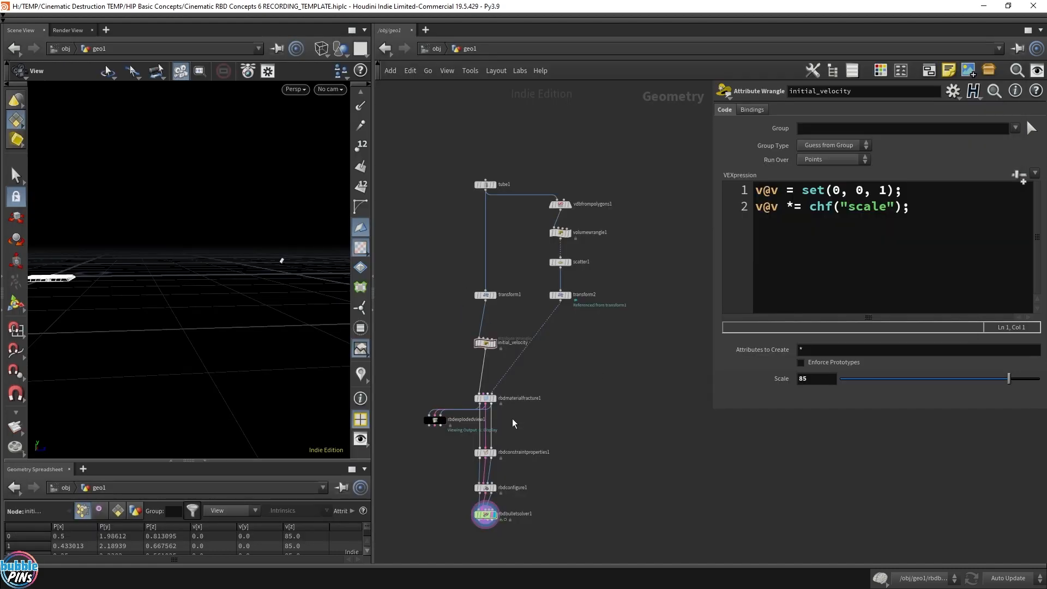
Display rbdconfigure1 and enable its user density with a value of 5000
scroll(546, 456, up, 8)
middle_drag(538, 469, 599, 358)
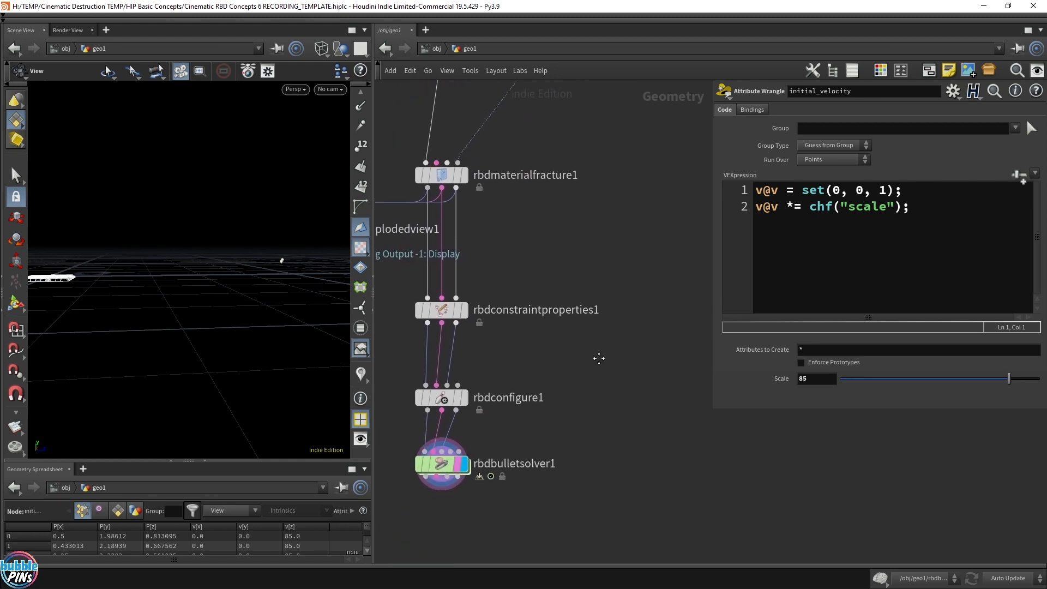
click(441, 397)
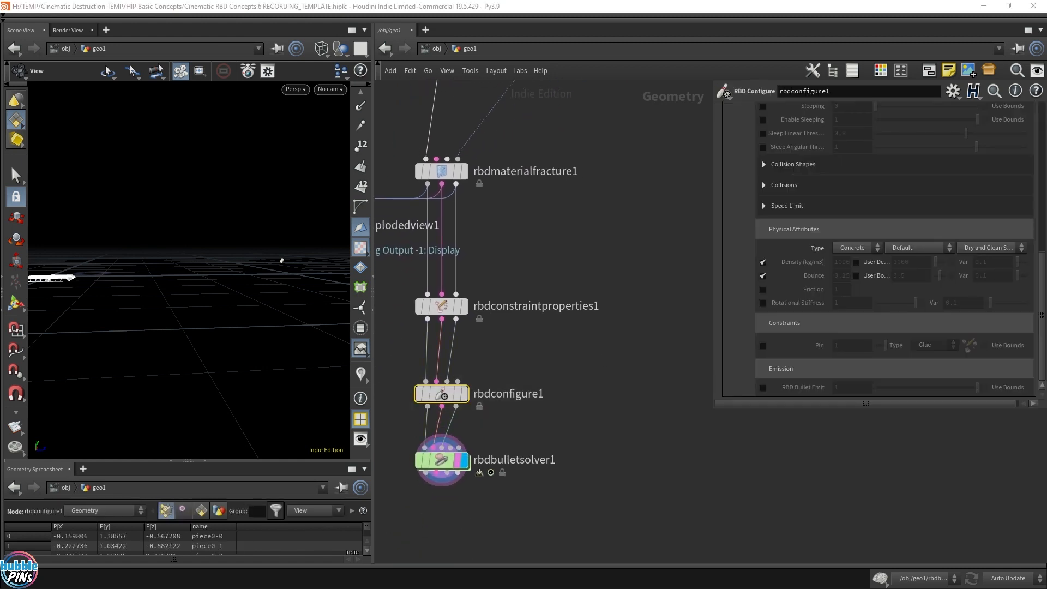
click(465, 394)
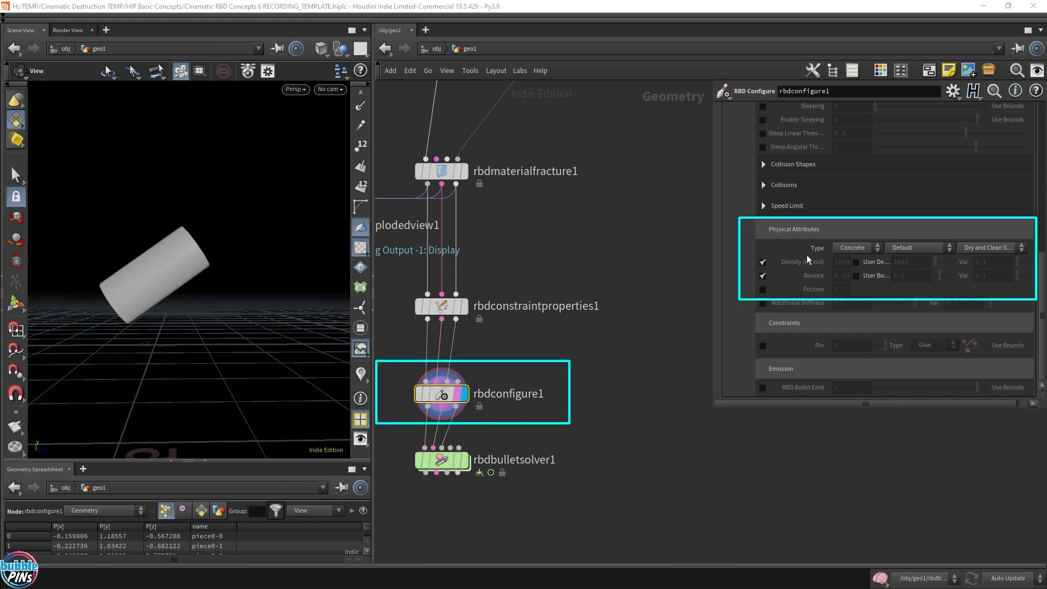
click(856, 262)
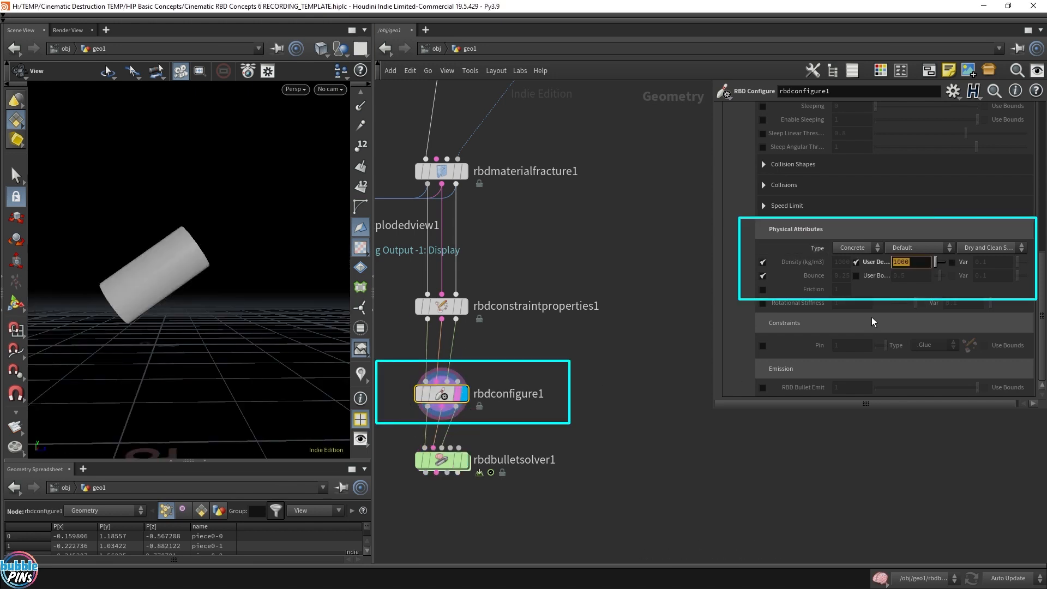
text(5000)
key(Return)
Enable the user bounce on rbdconfigure1 and set it to 0.2
click(856, 276)
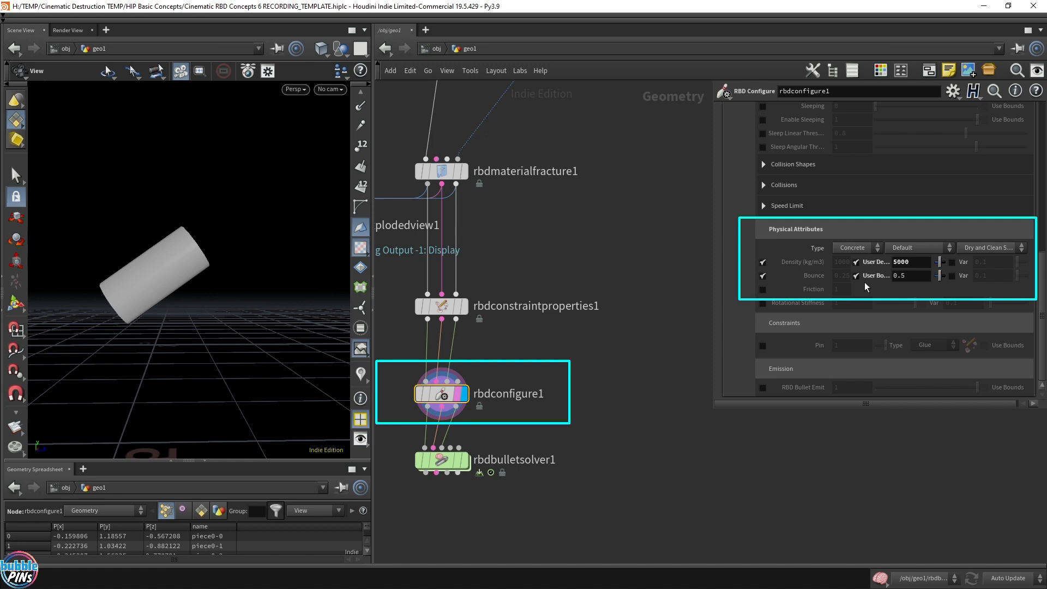
double_click(916, 280)
text(0.2)
key(Return)
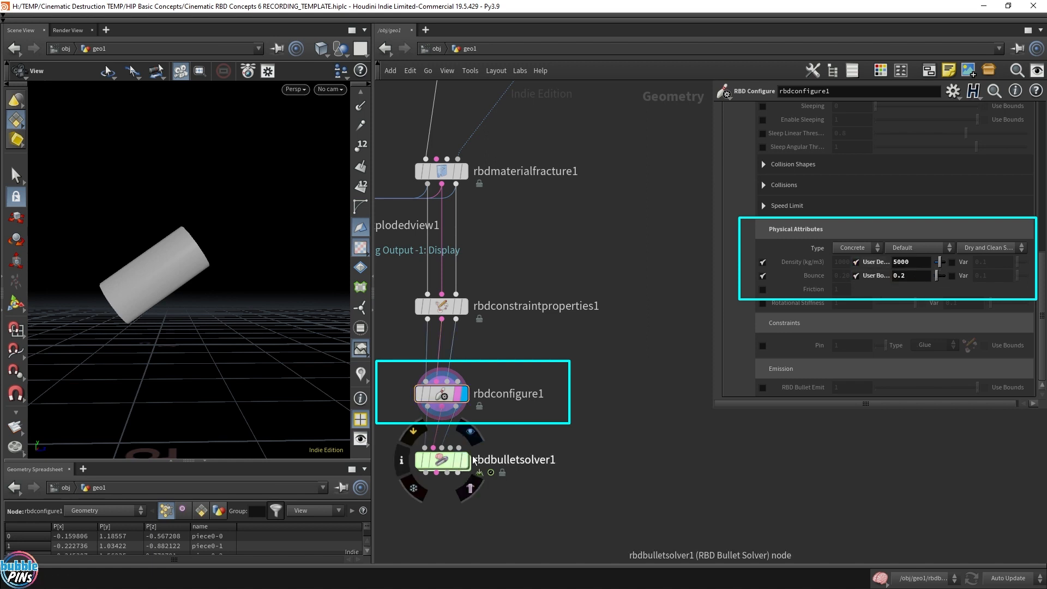
Display rbdbulletsolver1, review its simulation in a floating preview with the reference grid shown, and move the preview out of the way
click(465, 460)
key(ctrl+shift+p)
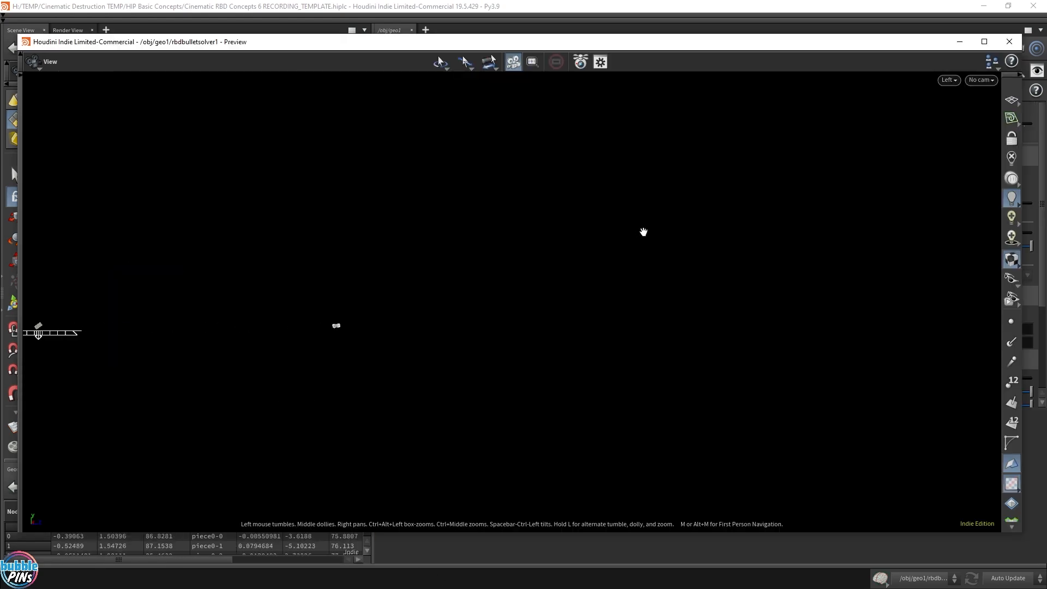
click(1012, 101)
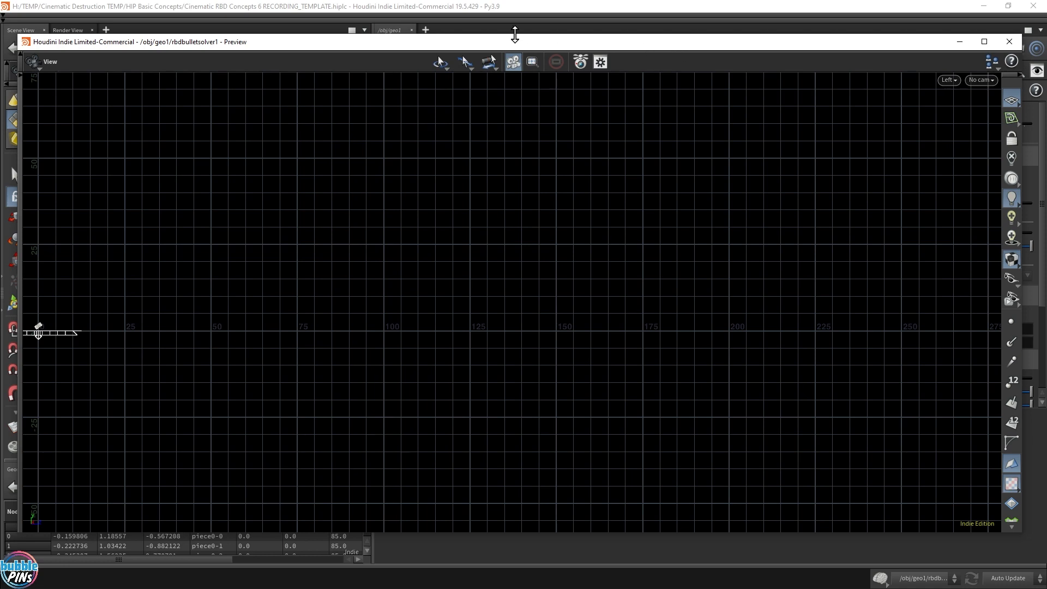
drag(495, 44, 1046, 180)
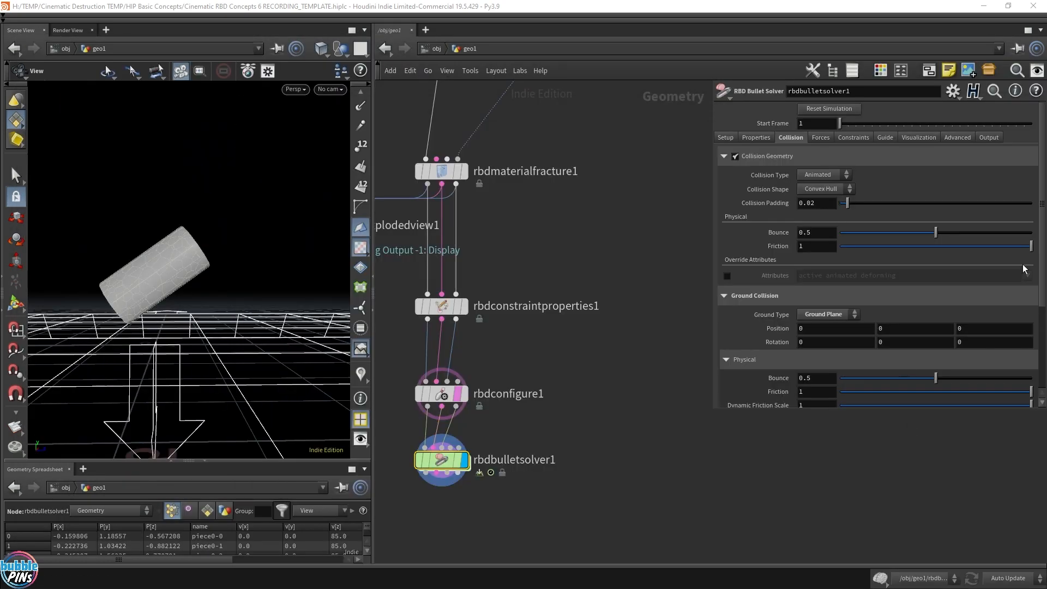
Add a Trail node connected to the first output of rbdbulletsolver1
key(Tab)
text(trail)
key(Return)
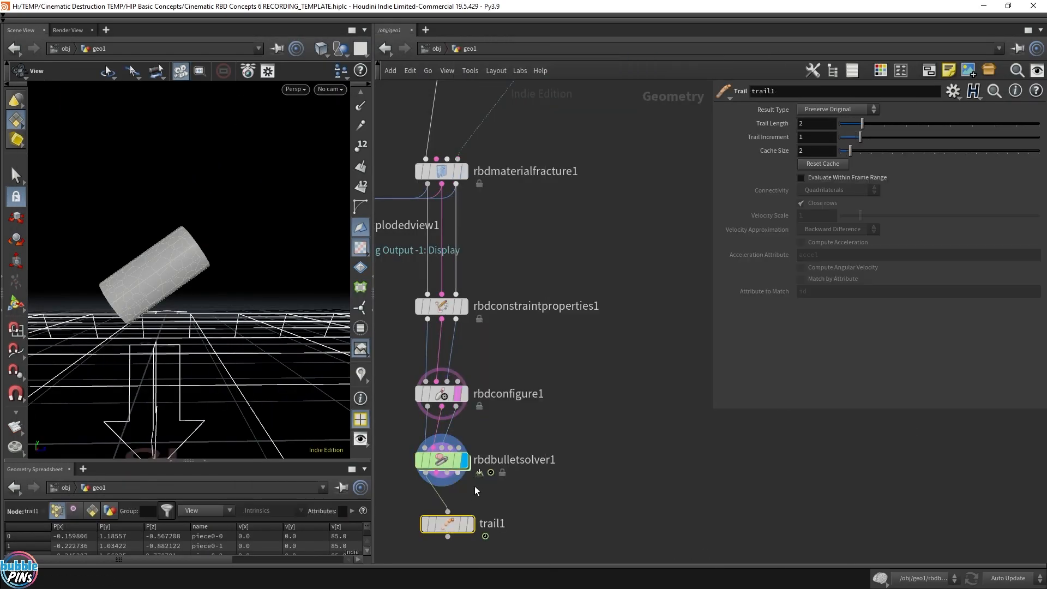
Display trail1 at frame 55 of the timeline and colour the node black
click(524, 567)
drag(290, 552, 322, 552)
click(880, 71)
click(912, 529)
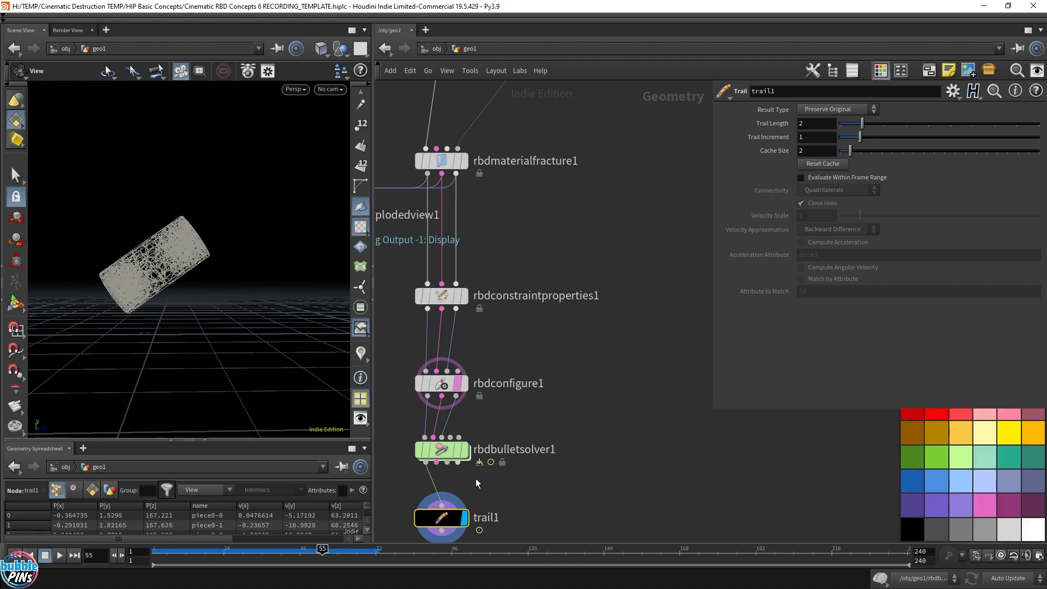
middle_drag(556, 485, 630, 434)
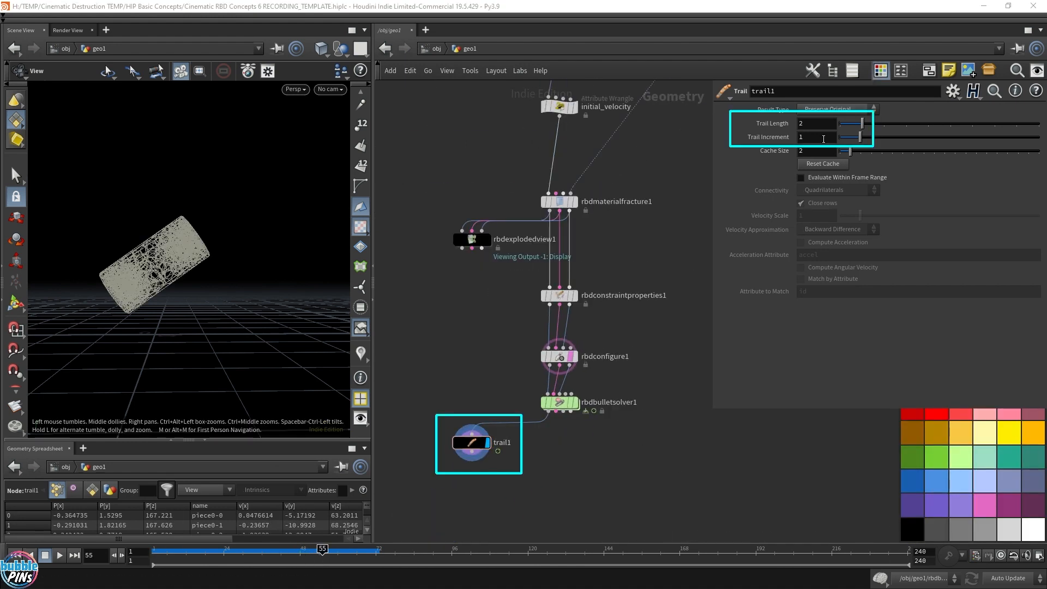
Set trail1's trail increment to 5 and its trail length to 20
double_click(823, 138)
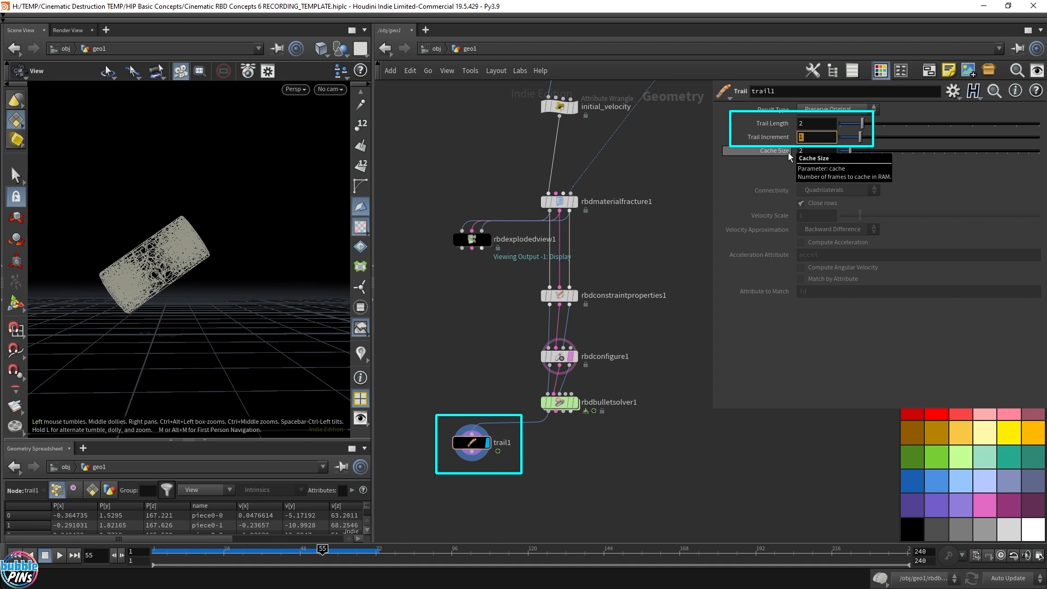
text(5)
key(Return)
click(823, 125)
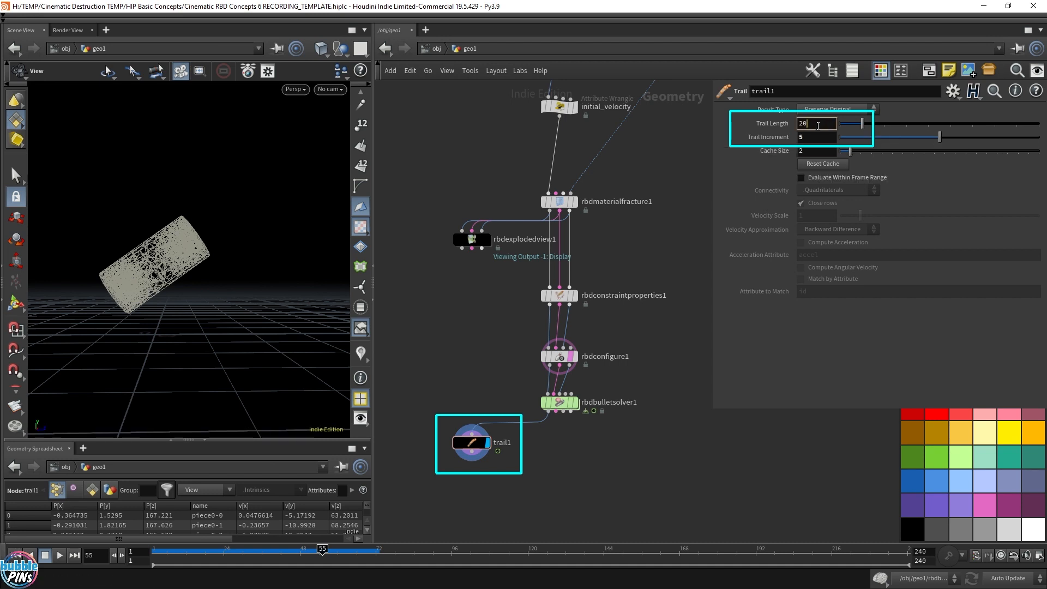
key(Return)
Bring up the floating preview and set trail1's trail increment to 1.42 and its trail length to 40
key(alt+Tab)
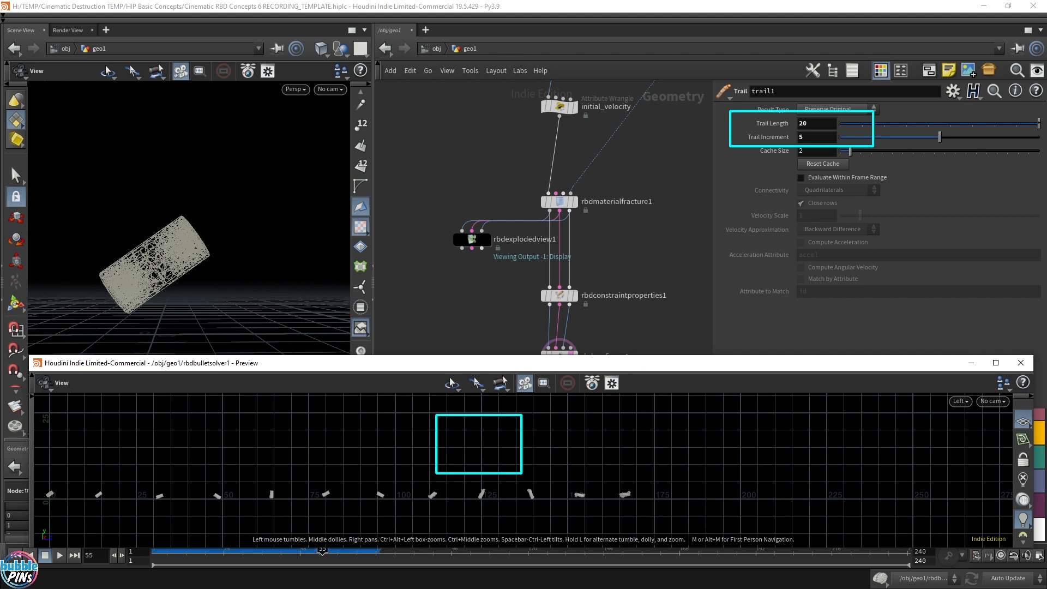
mouse_move(644, 347)
middle_down()
mouse_move(638, 236)
mouse_move(637, 261)
middle_up()
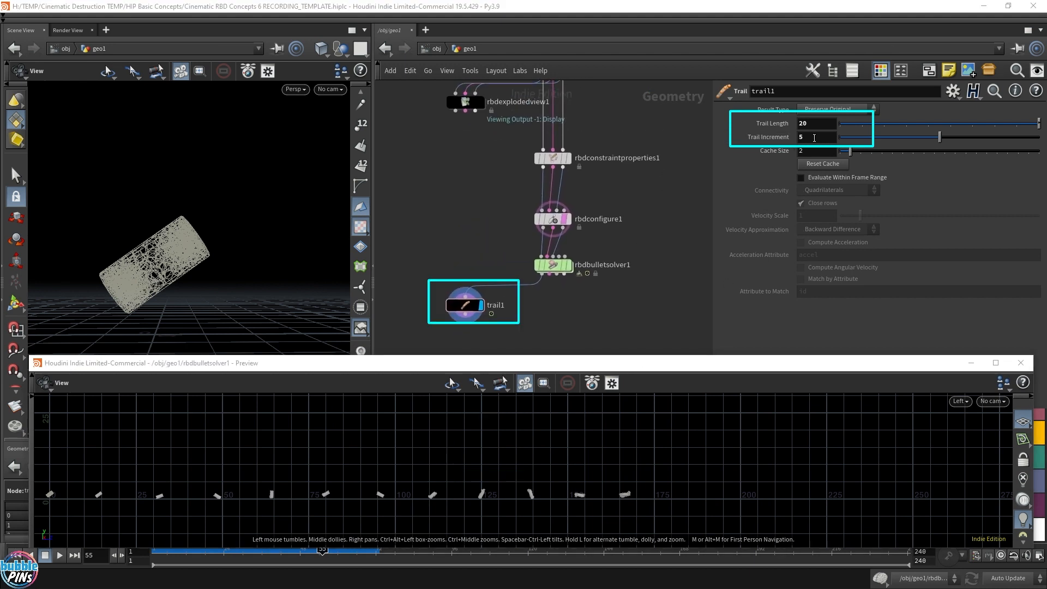
click(887, 138)
drag(887, 141, 870, 146)
click(826, 125)
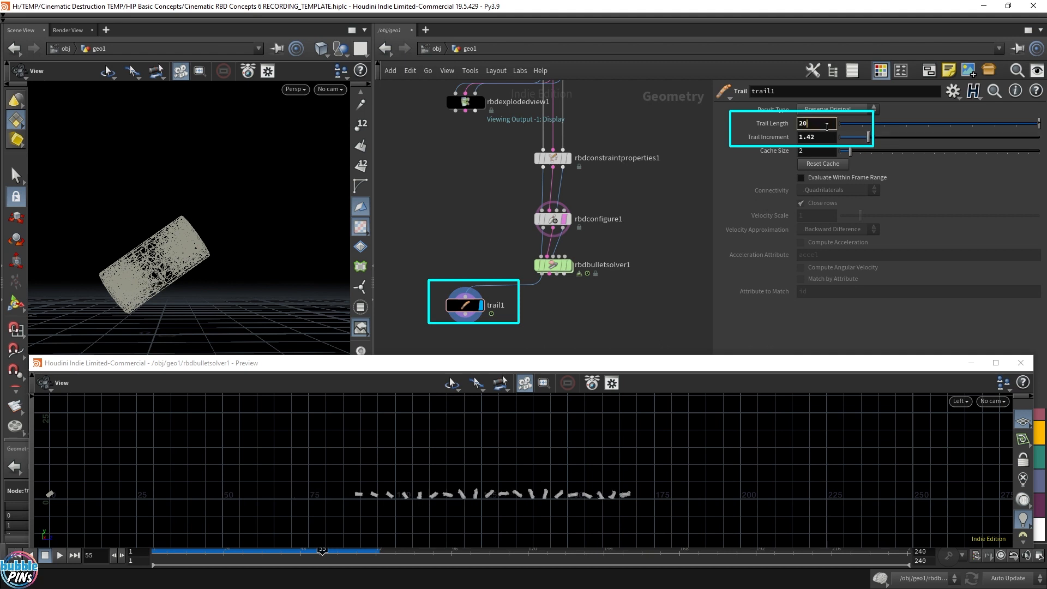
text(40)
key(Return)
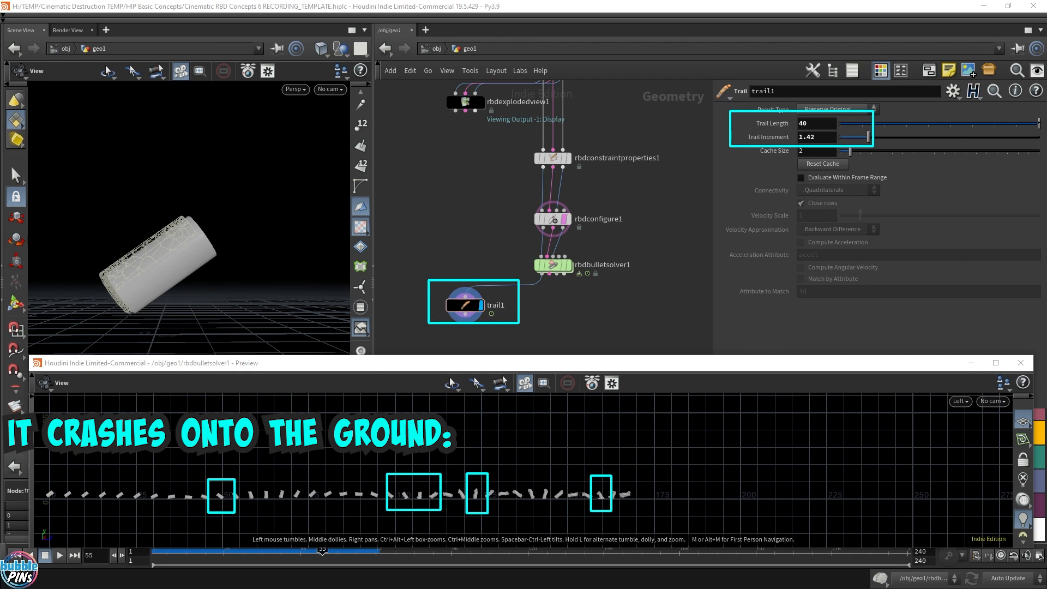
Dismiss the preview, display rbdbulletsolver1 and play its simulation from frame 1 to frame 24
click(600, 339)
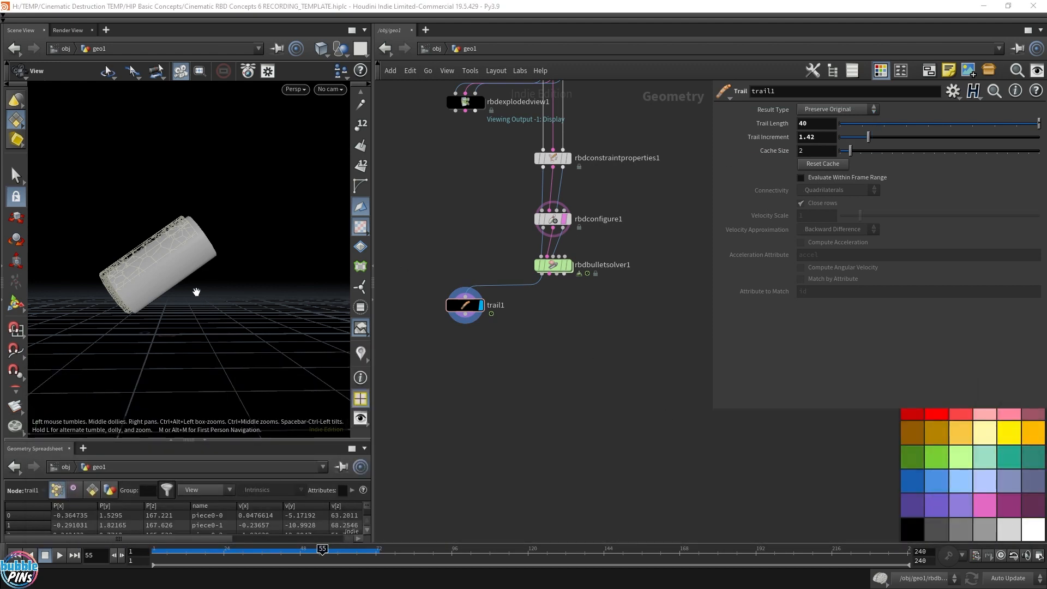
click(568, 266)
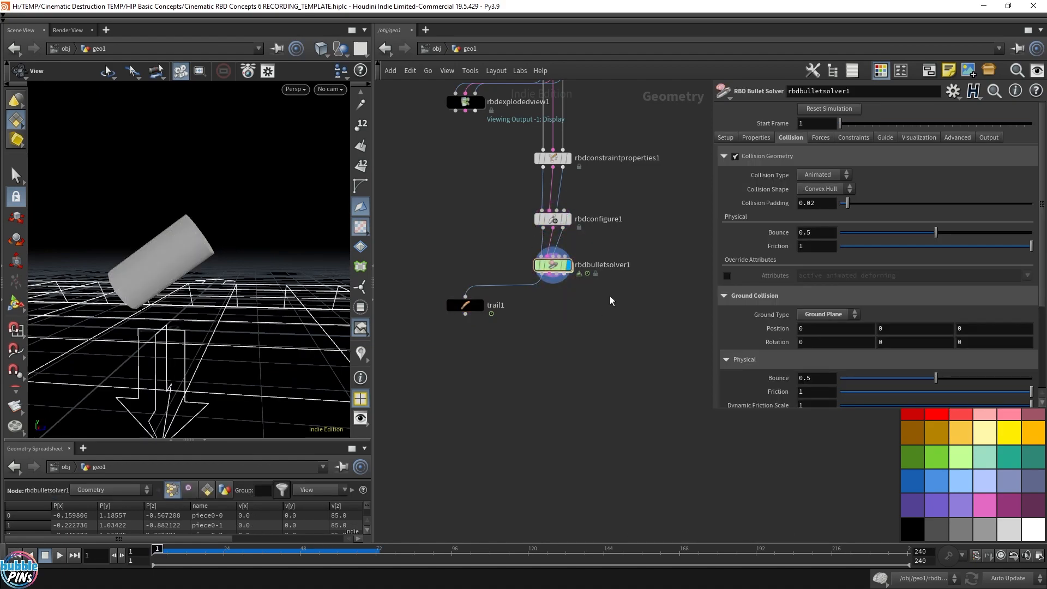
key(Up)
key(Up)
drag(311, 241, 230, 264)
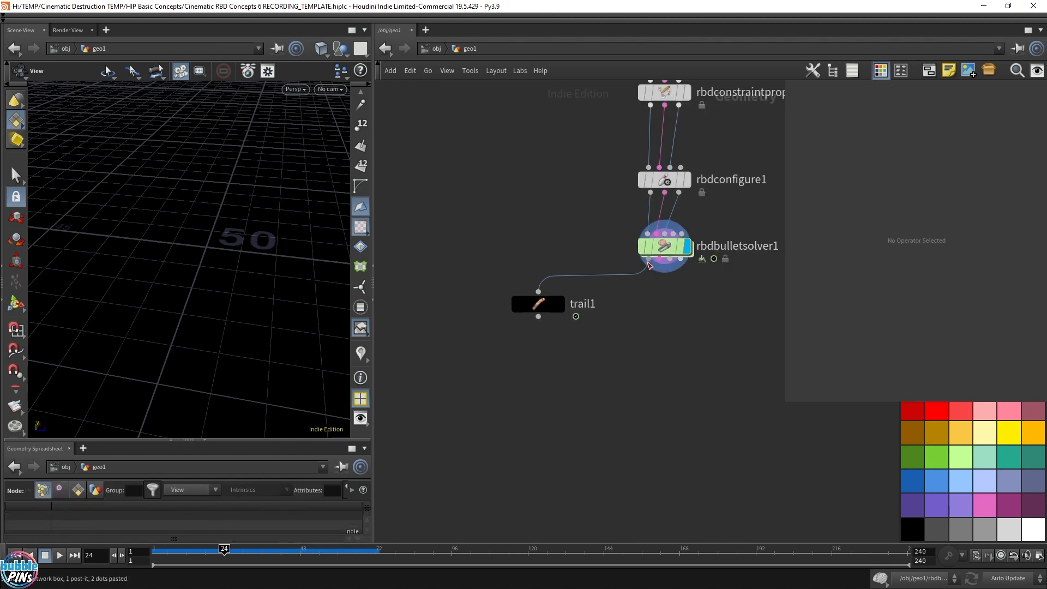
Add a Time Shift node connected to the first output of rbdbulletsolver1, off to the side of trail1
click(649, 260)
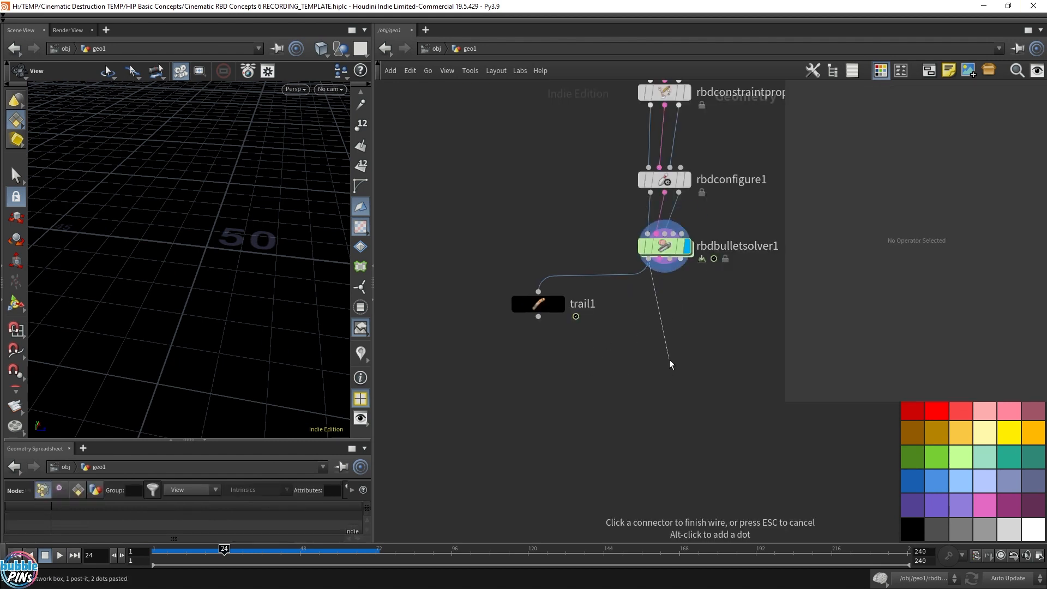
scroll(652, 376, down, 3)
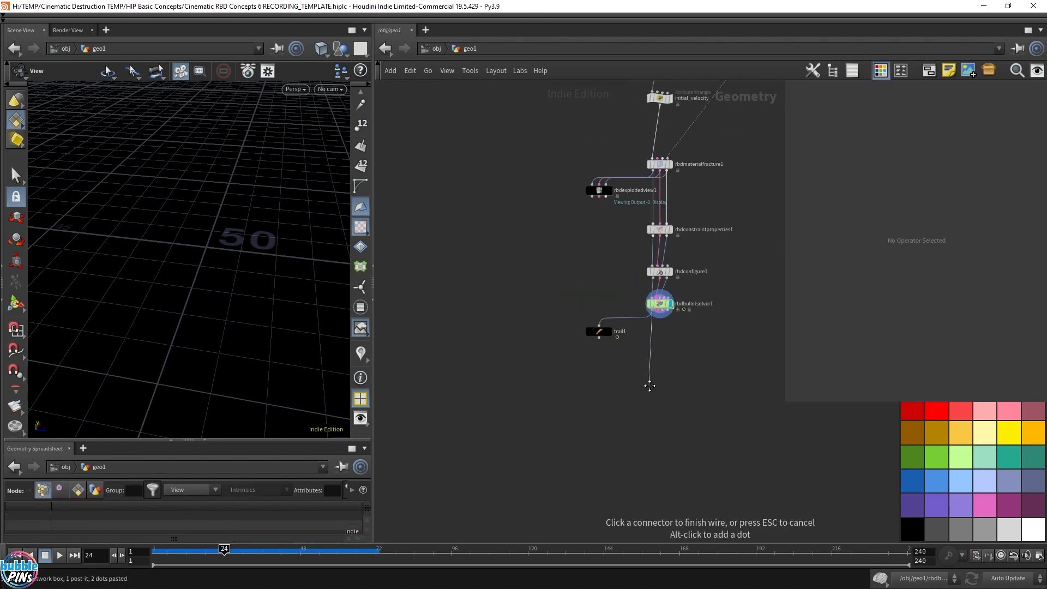
key(Tab)
text(time)
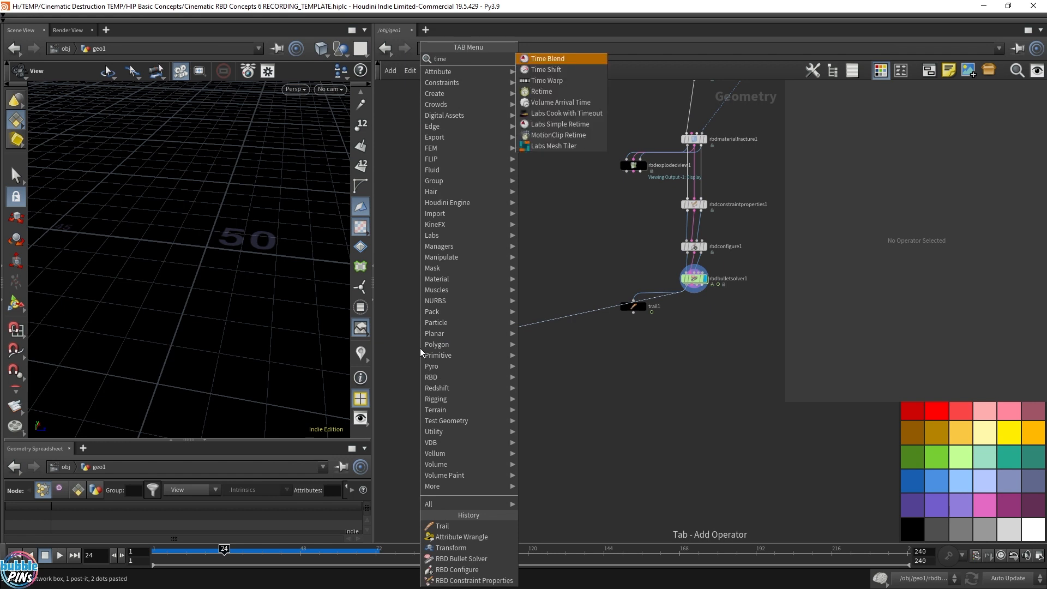
text(s)
key(Return)
click(392, 360)
middle_drag(414, 394, 436, 404)
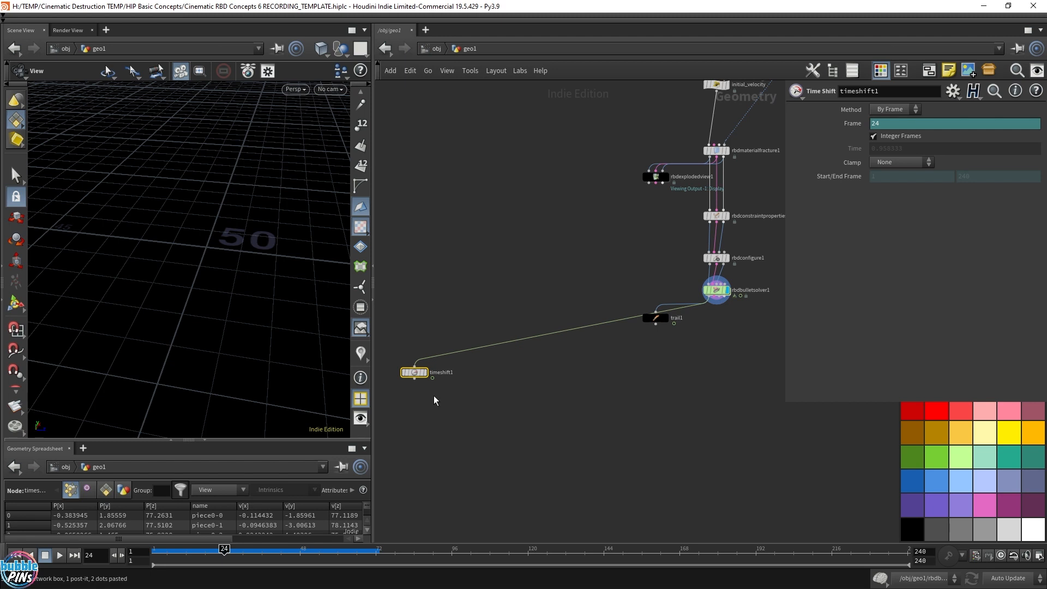
Display timeshift1, replace its frame expression with a fixed frame of 1, and attach a Null named OUT_Source
click(426, 372)
drag(440, 320, 401, 434)
scroll(433, 372, up, 5)
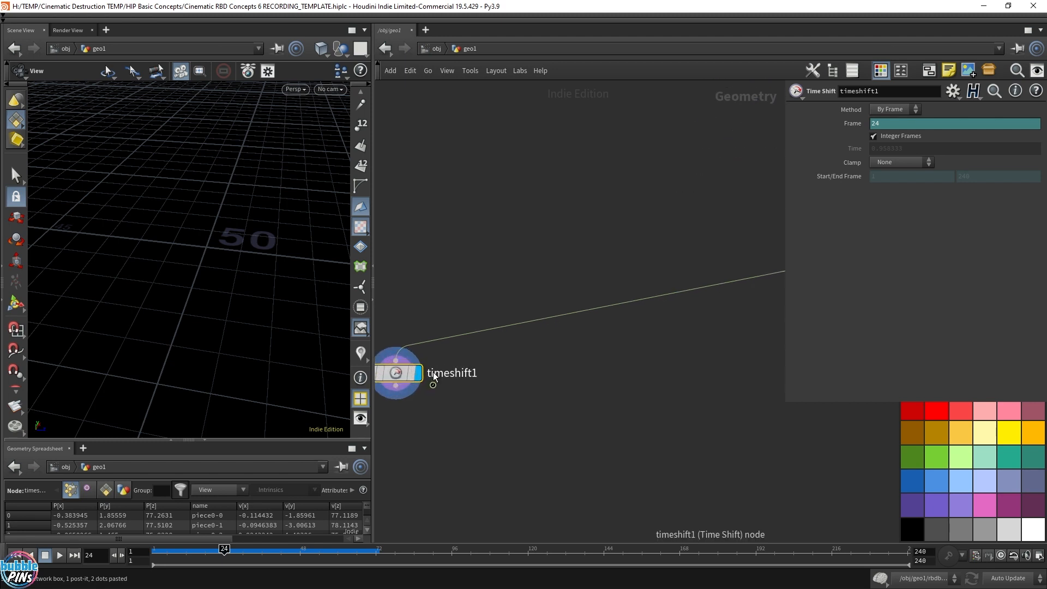
middle_drag(433, 372, 506, 352)
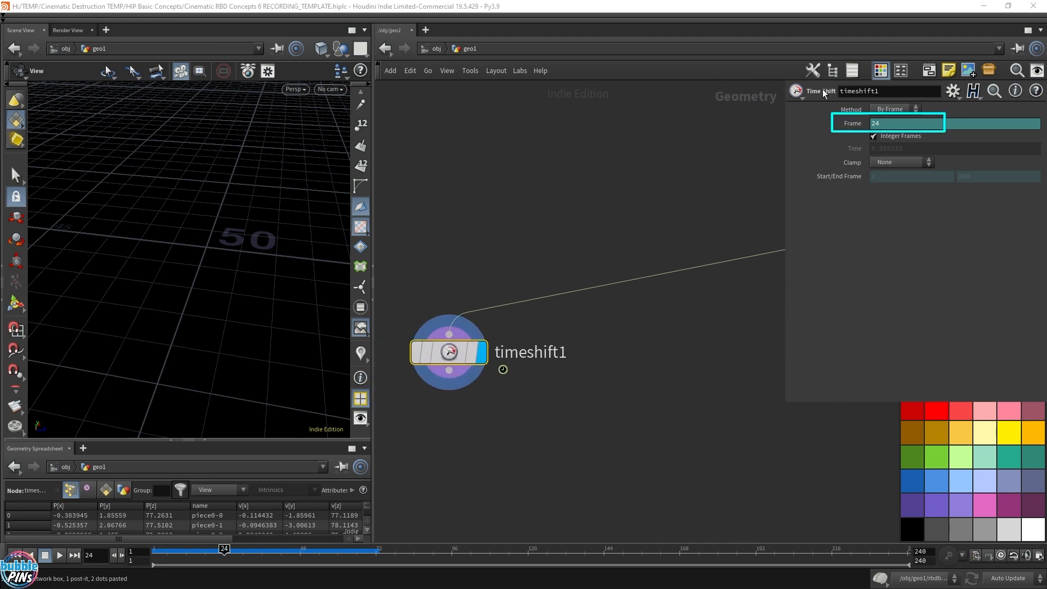
ctrl+shift+click(850, 125)
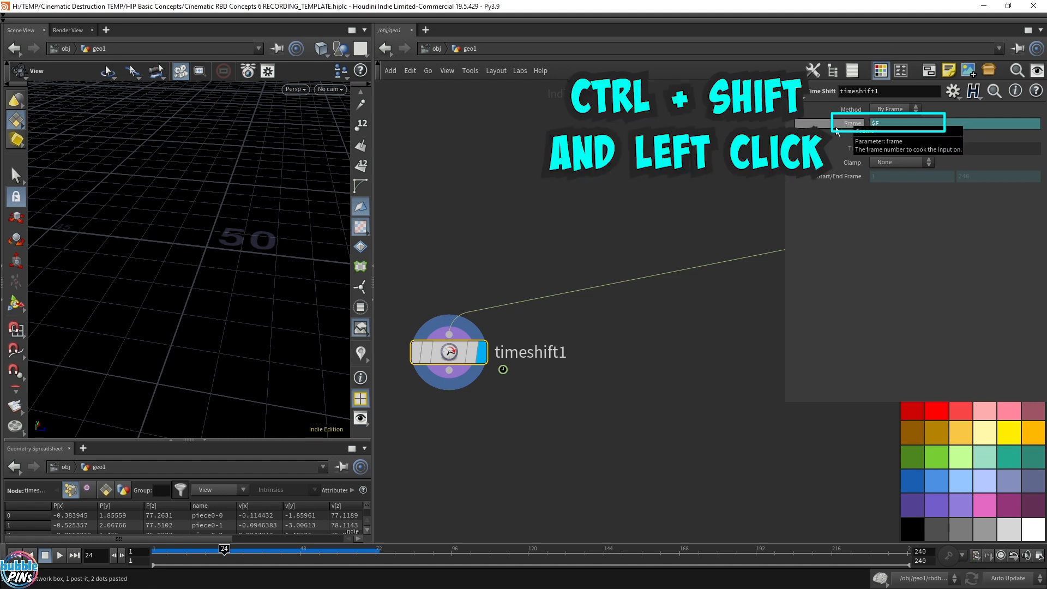
ctrl+shift+click(845, 124)
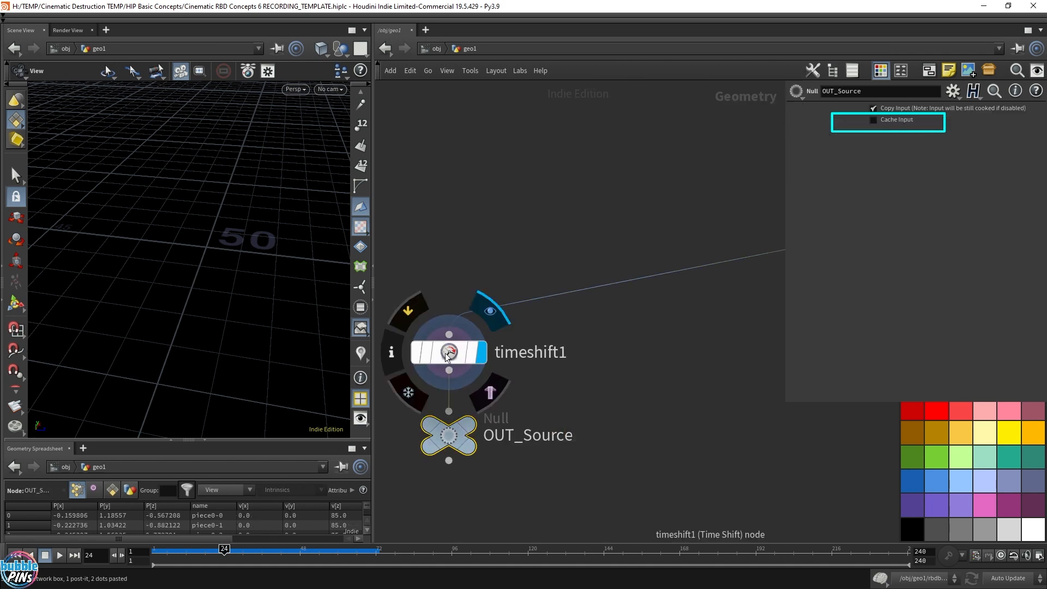
Duplicate timeshift1 and OUT_Source beside the originals and route both incoming wires through one shared dot
shift+click(450, 353)
alt+drag(450, 353, 671, 353)
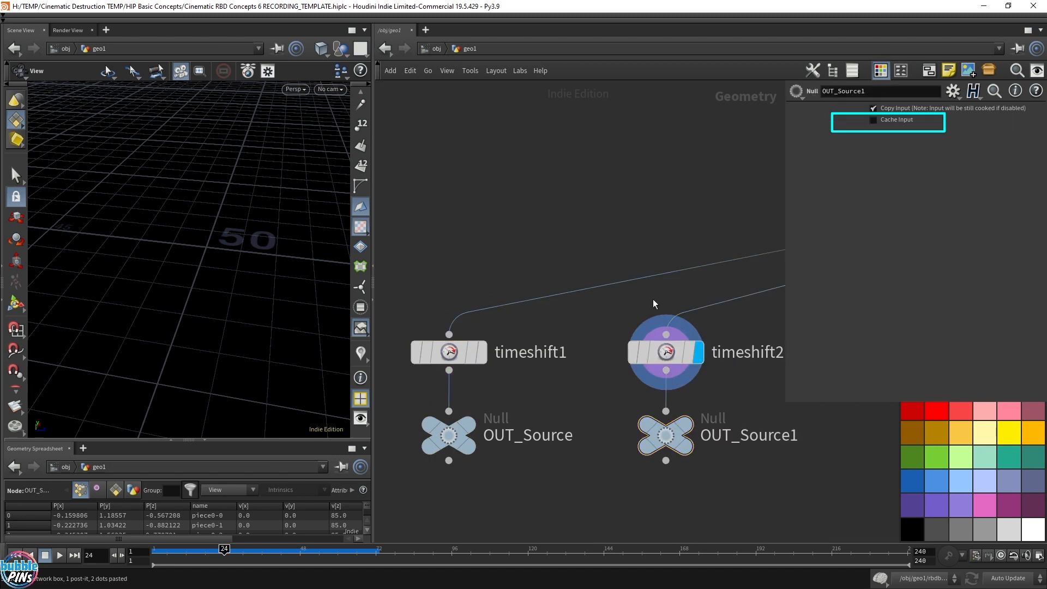
scroll(568, 296, down, 5)
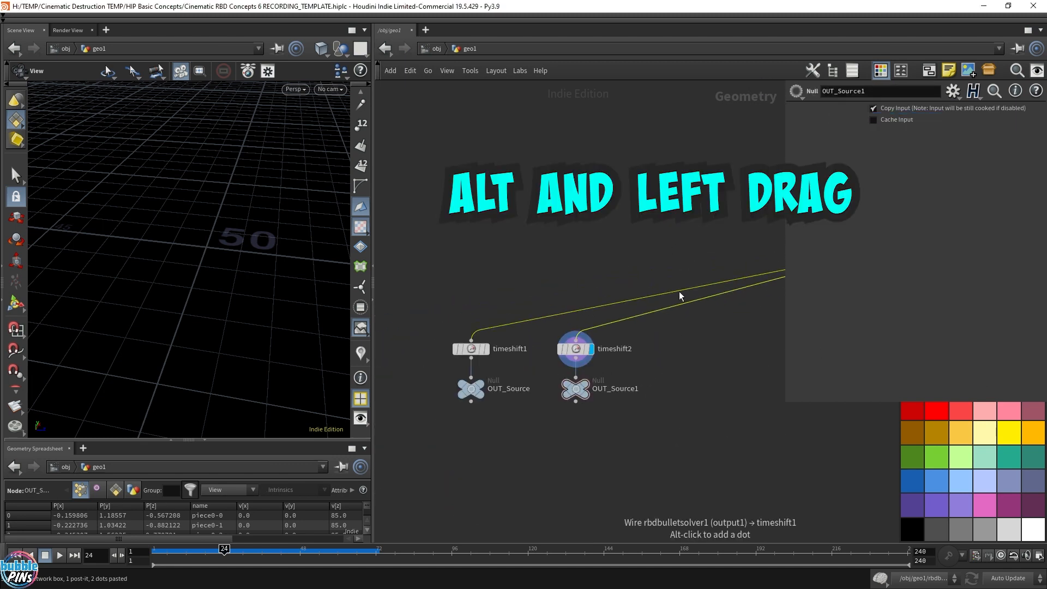
alt+drag(670, 292, 554, 273)
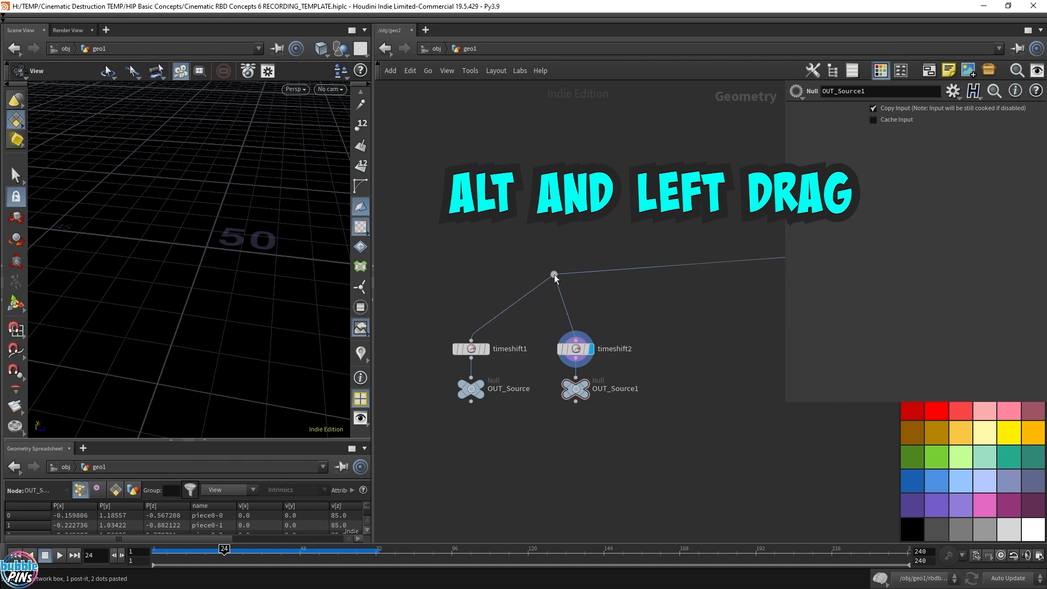
Rename the duplicated Null as OUT_Destination and set timeshift2's frame to the current-frame expression $F
text(Destination)
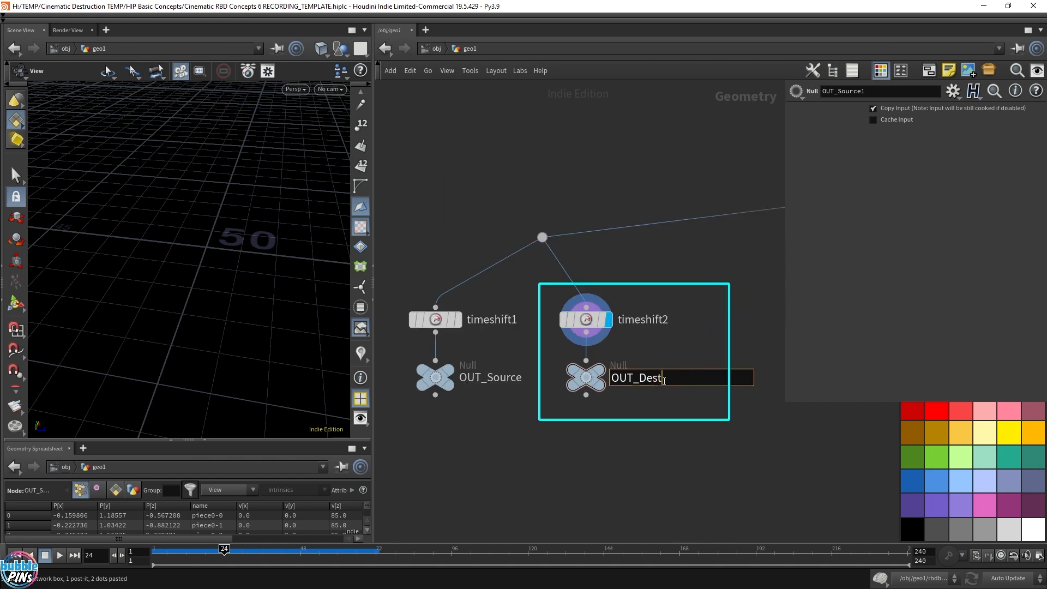
key(Return)
click(586, 320)
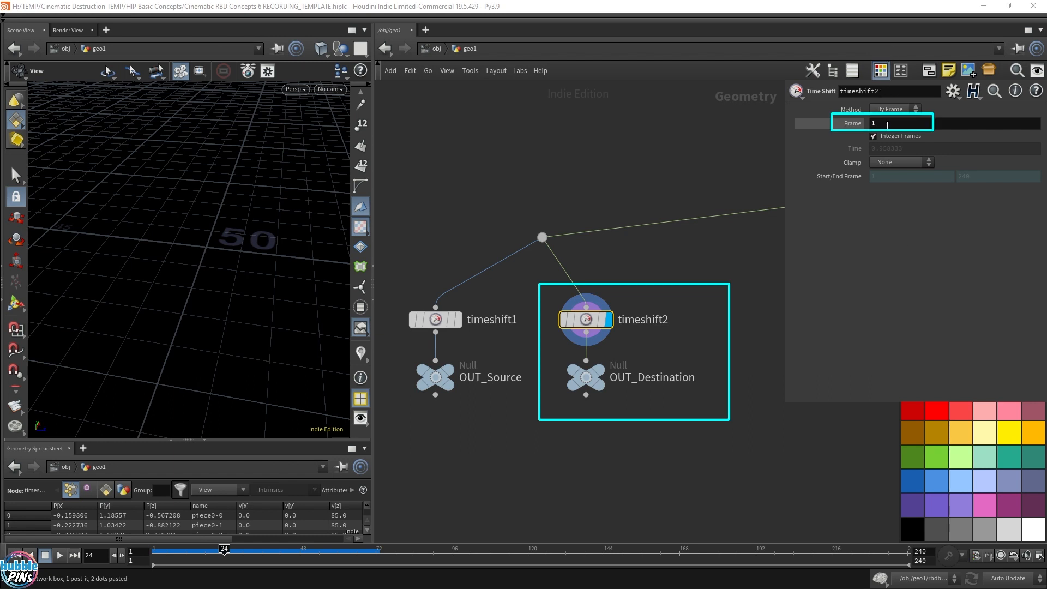
click(887, 125)
text($F)
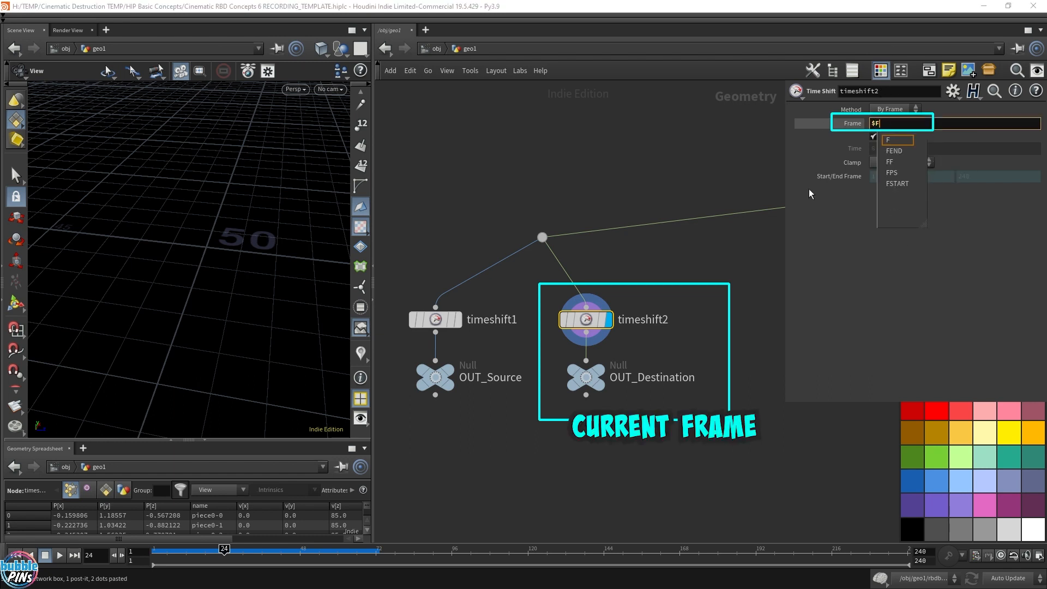
key(Return)
Inspect the tube at OUT_Destination, and display OUT_Source with the tube framed at an angle in the viewport
drag(214, 252, 270, 264)
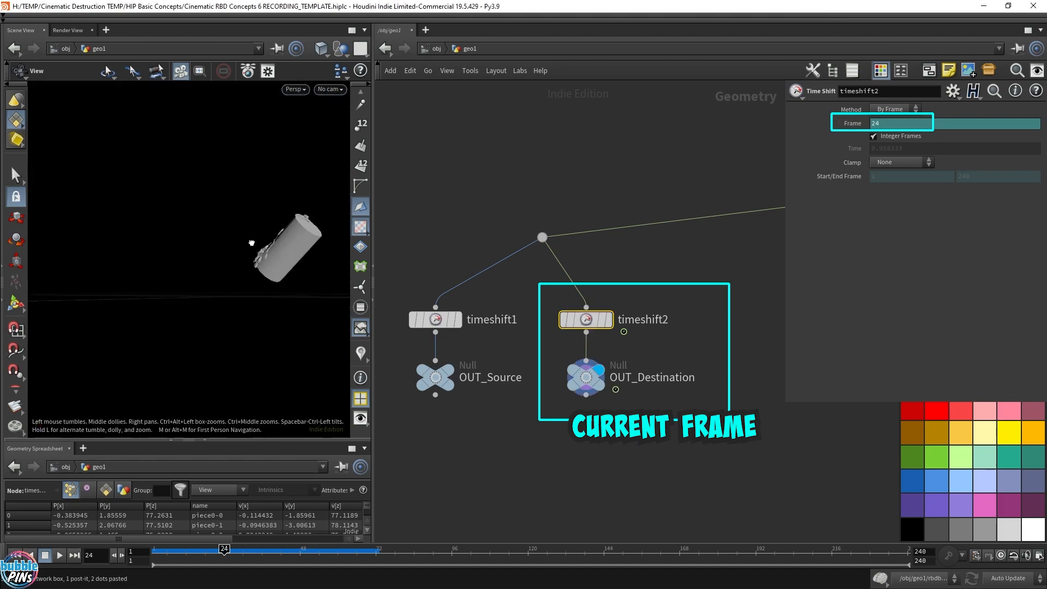
scroll(273, 259, up, 5)
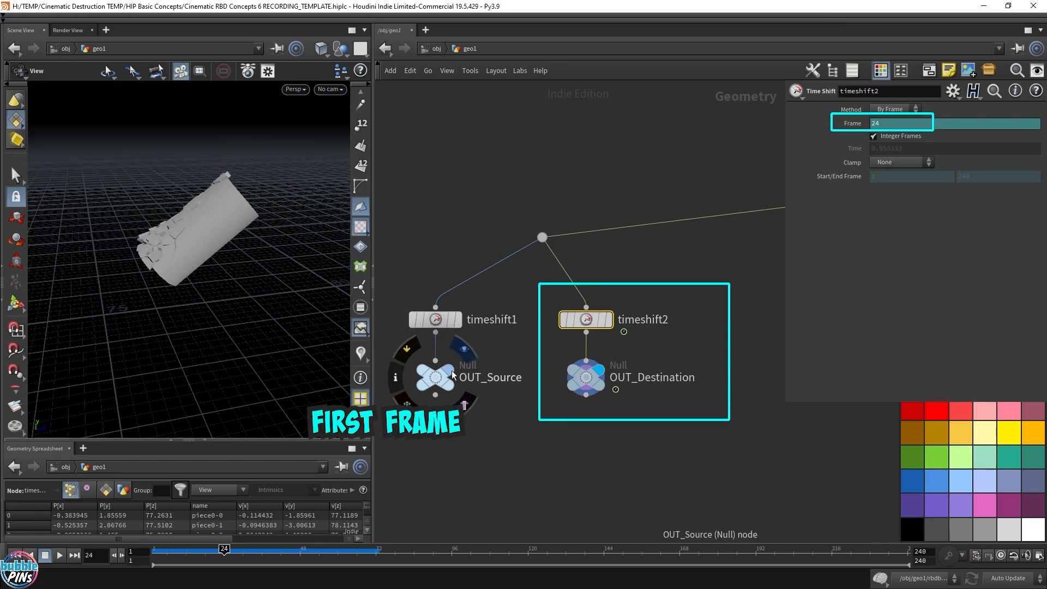
click(452, 374)
click(431, 384)
mouse_move(208, 294)
mouse_down()
mouse_move(264, 264)
mouse_move(75, 267)
mouse_move(231, 262)
mouse_move(234, 229)
mouse_move(227, 264)
mouse_move(205, 283)
mouse_move(369, 251)
mouse_up()
key(space+f)
scroll(231, 262, down, 4)
scroll(183, 260, up, 5)
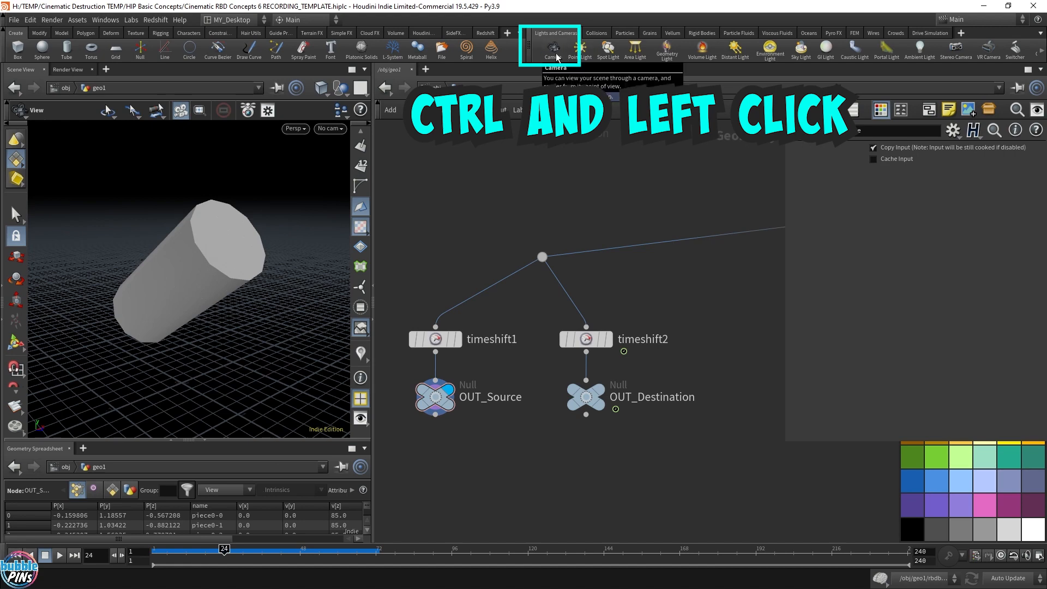
Create a camera from the current viewport view
ctrl+click(553, 48)
drag(185, 240, 171, 253)
key(Return)
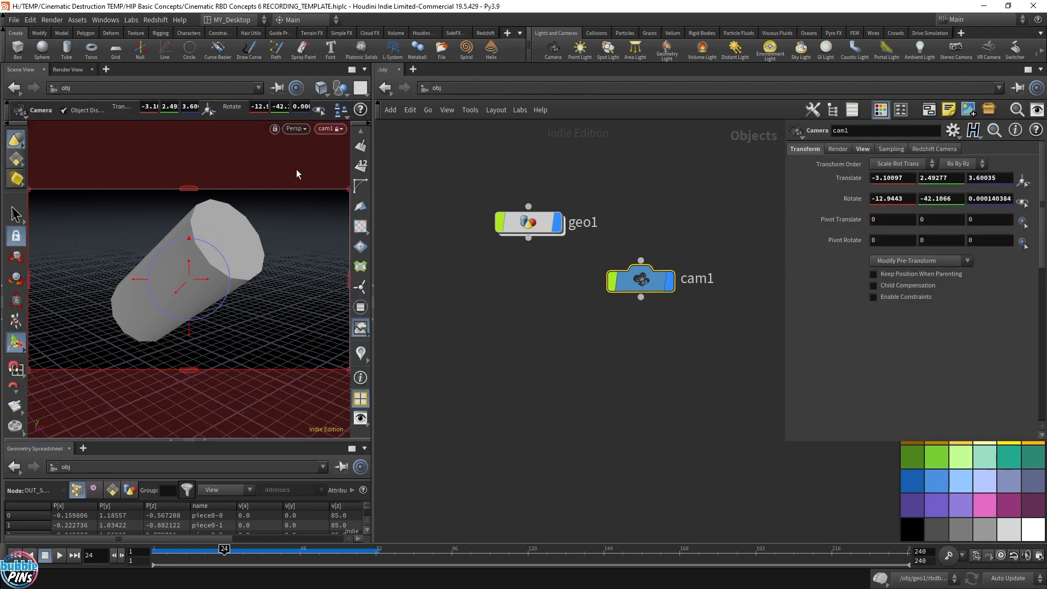
Lock cam1 to the view and reframe it farther back with the tube off-centre in the shot
scroll(358, 174, up, 5)
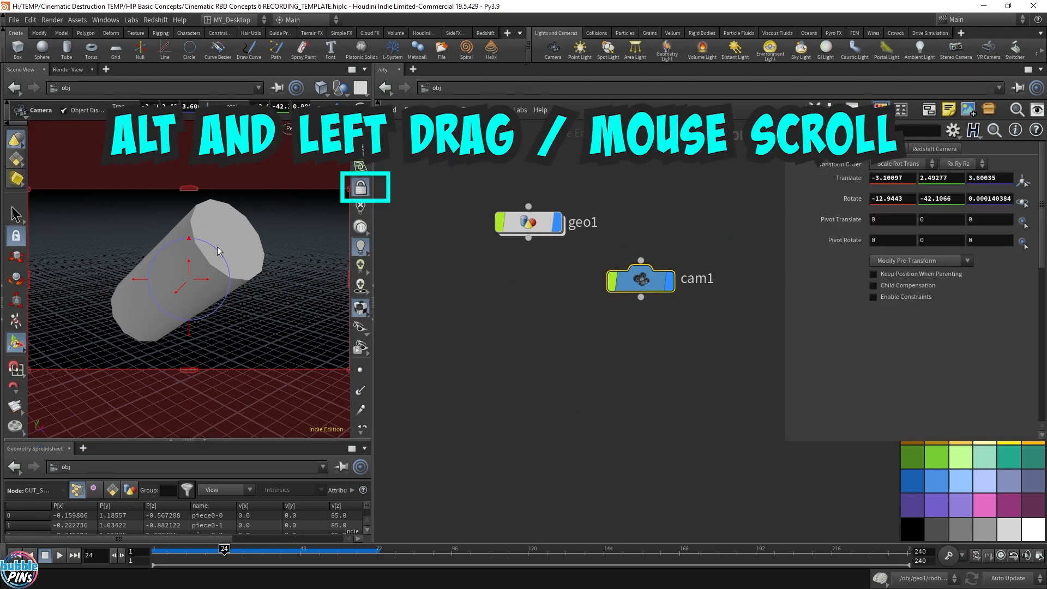
key(Escape)
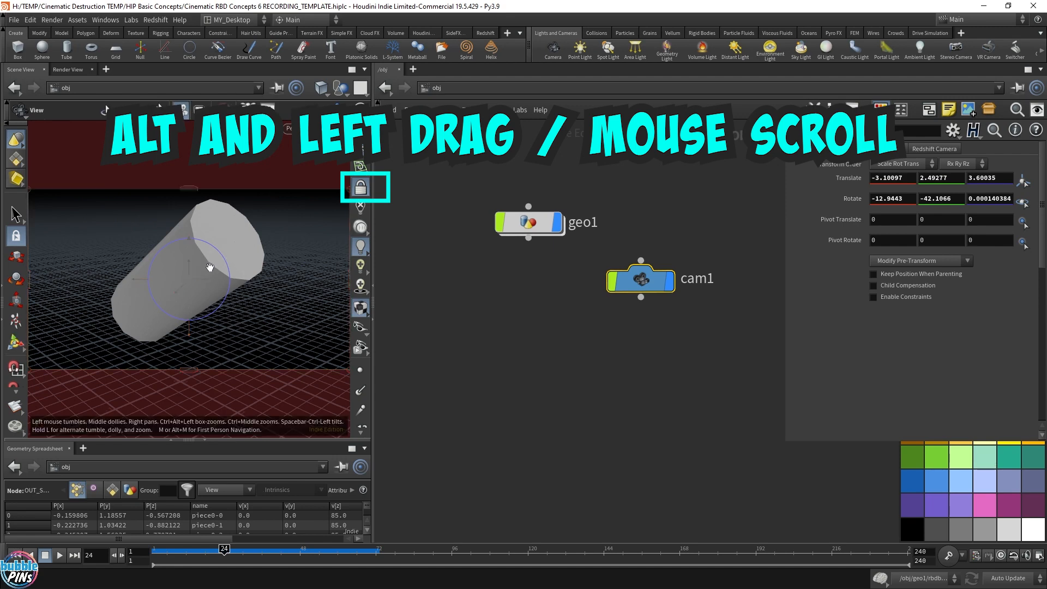
scroll(204, 270, down, 8)
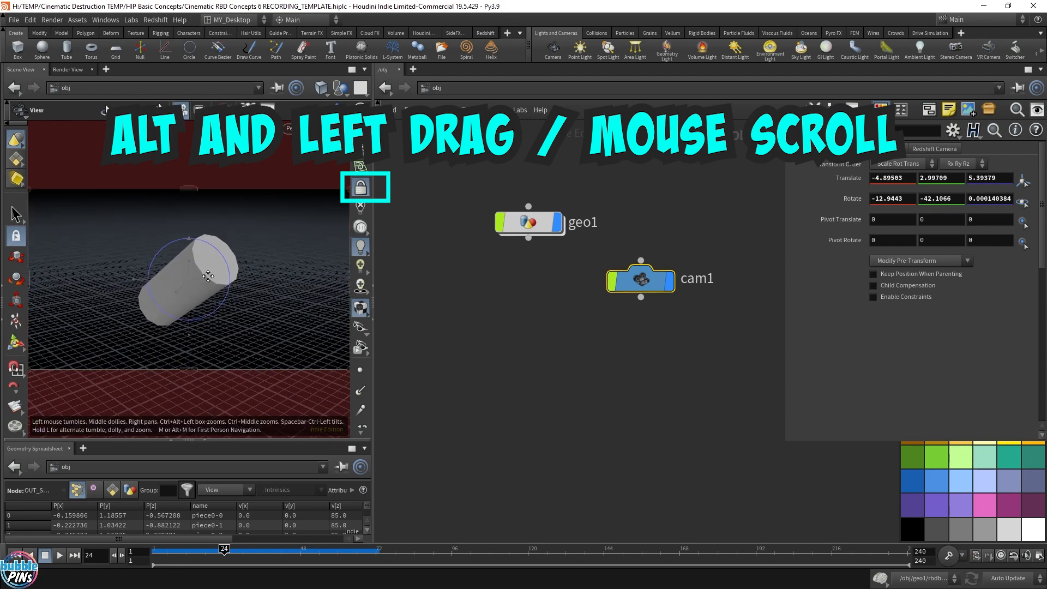
alt+drag(230, 277, 172, 272)
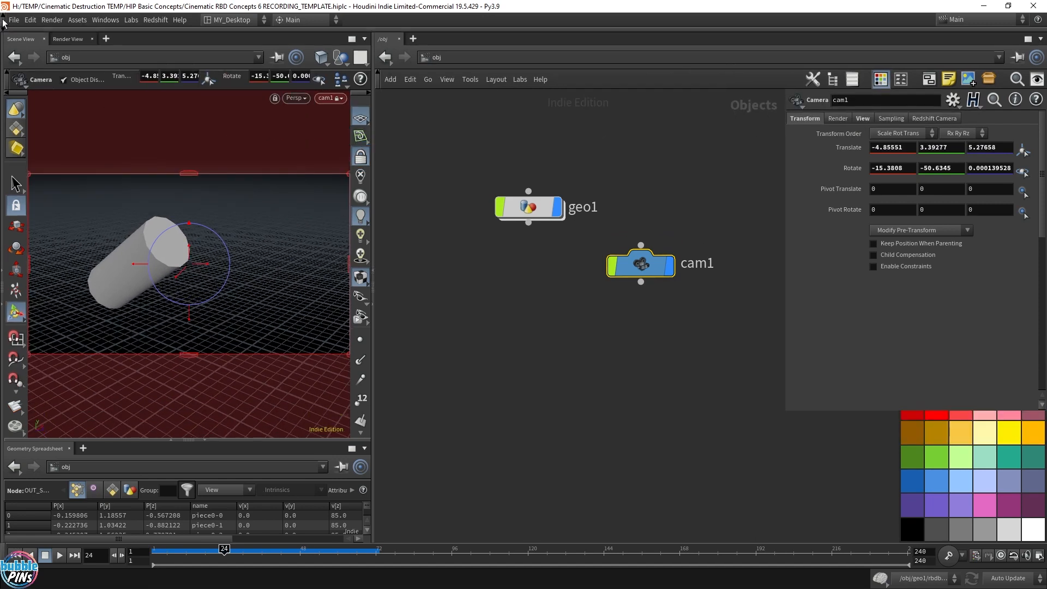
Move cam1 below geo1 in the object network and add an Extract Transform node between them
drag(635, 270, 529, 406)
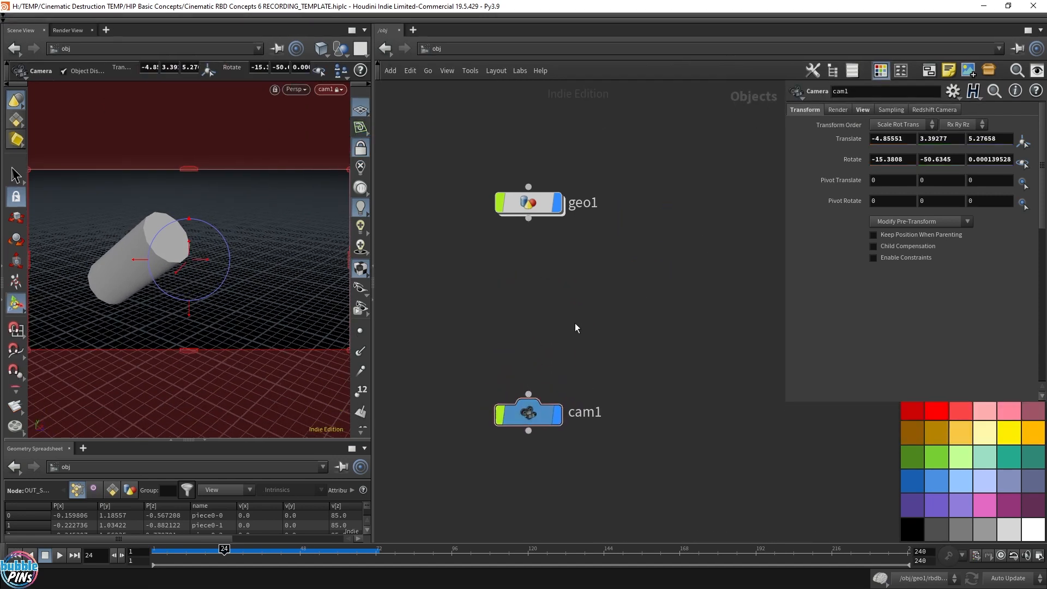
key(Tab)
text(ext)
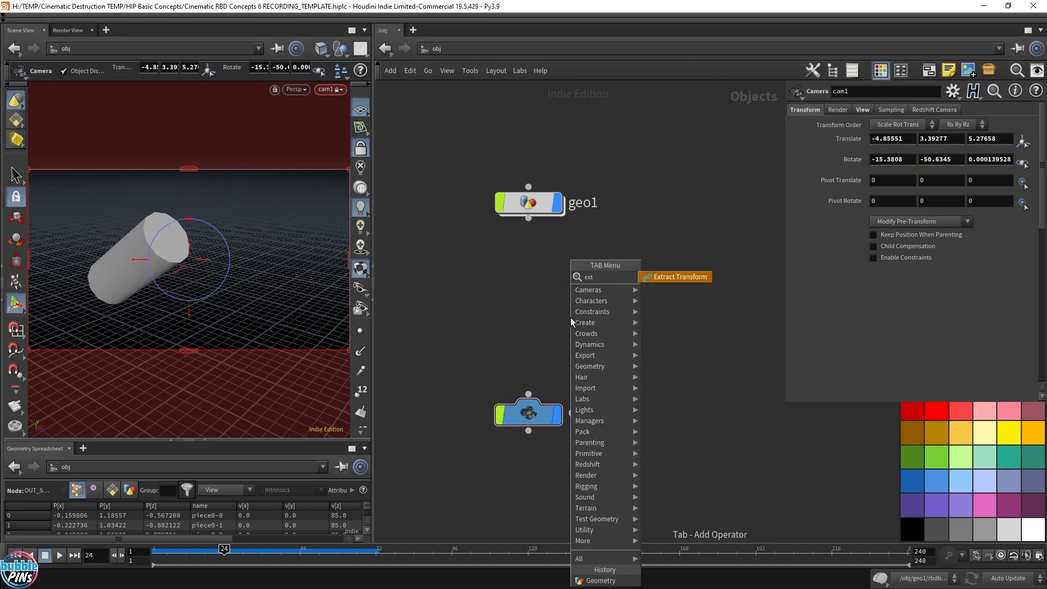
key(Return)
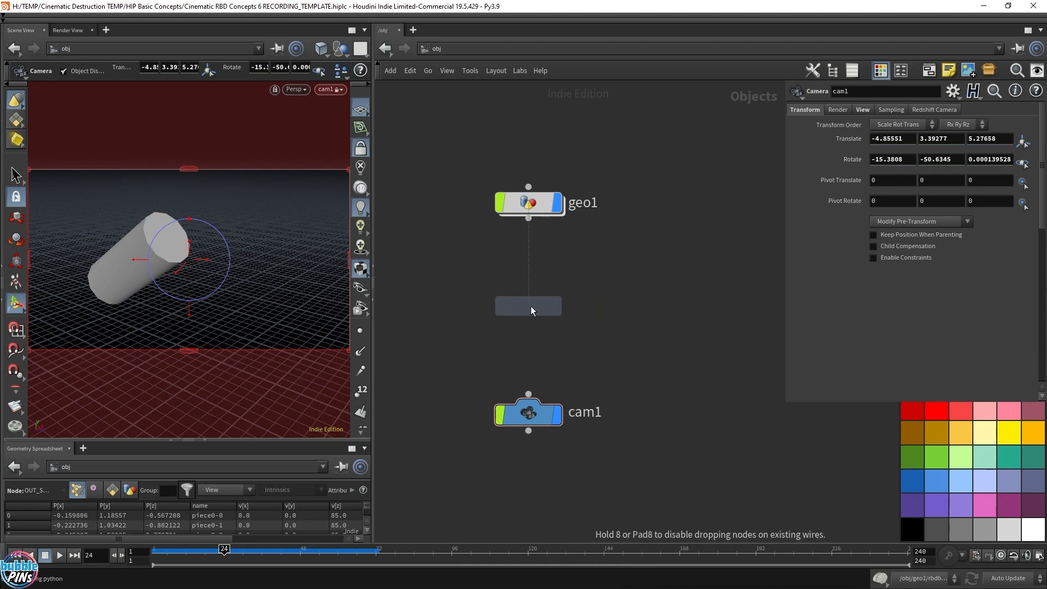
click(532, 307)
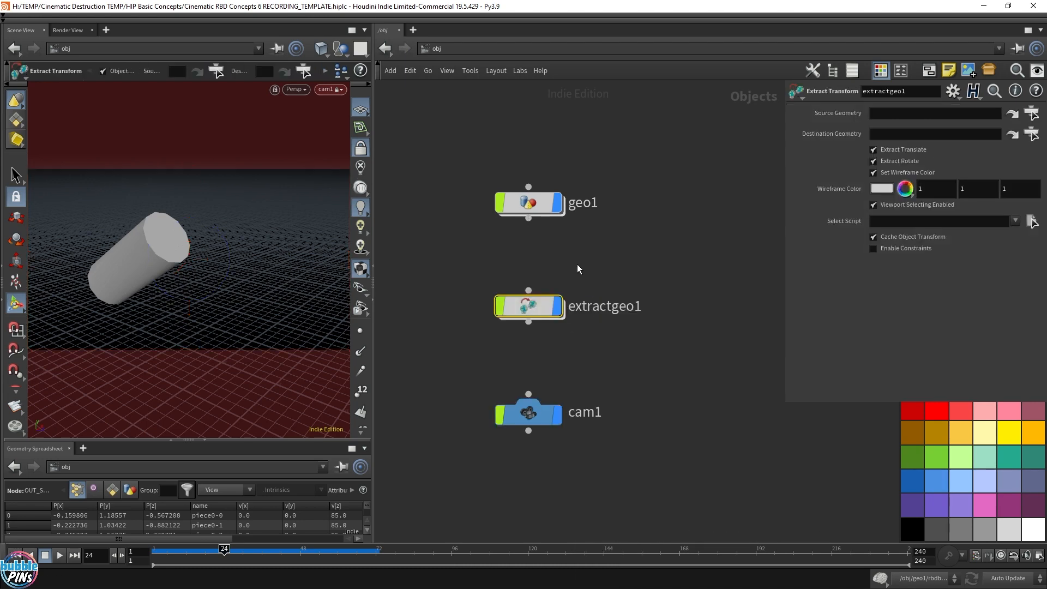
Unlock cam1 from the view and turn off the display of the extractgeo1 node
click(361, 148)
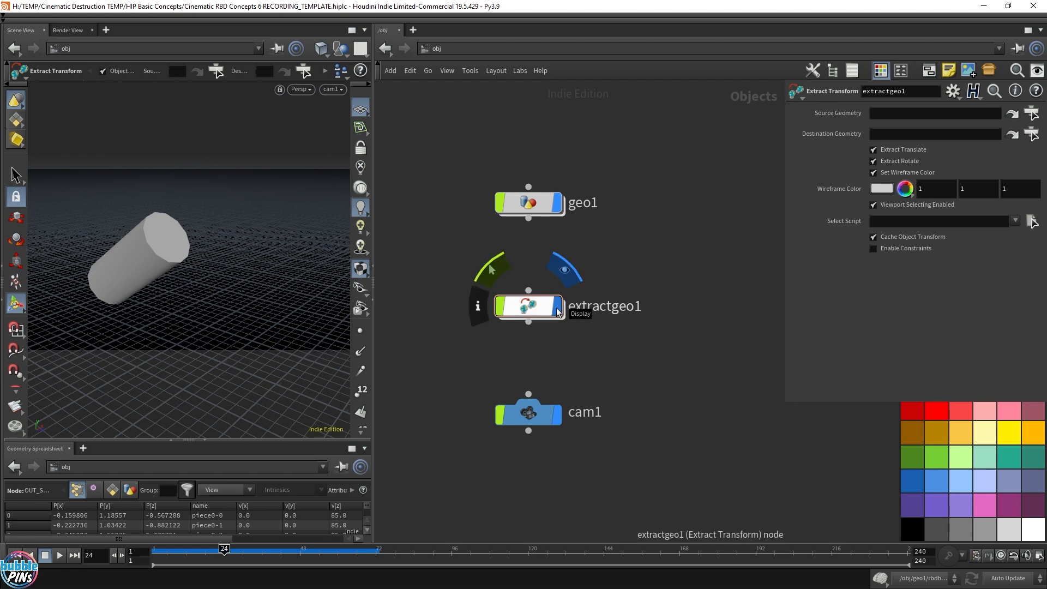
drag(587, 347, 484, 263)
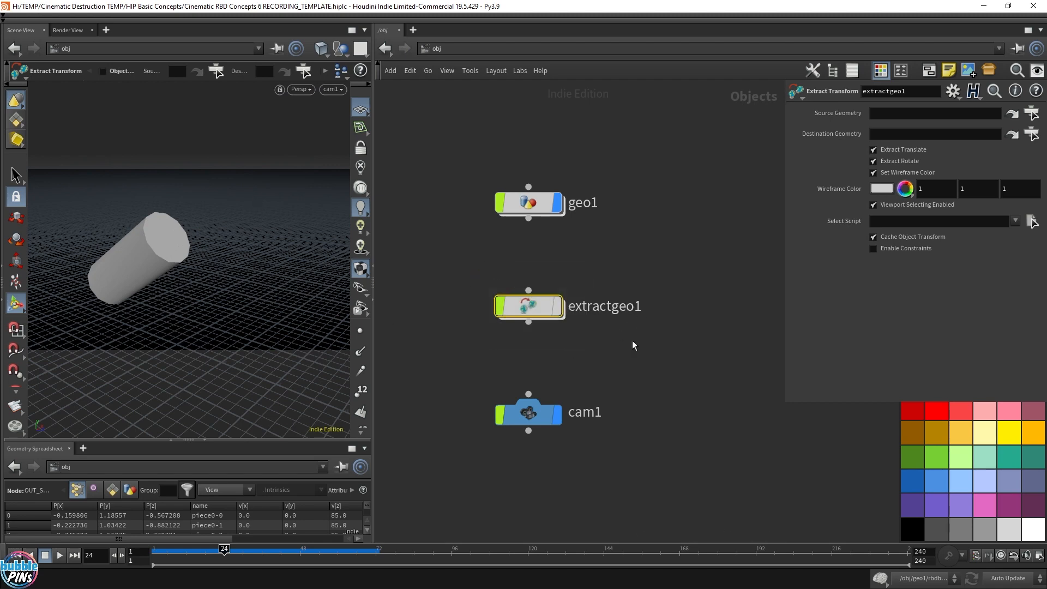
drag(631, 359, 452, 264)
Review the OUT_Source and OUT_Destination nulls with their time shifts inside geo1, and return to the object level
double_click(532, 202)
drag(436, 365, 701, 431)
mouse_move(603, 378)
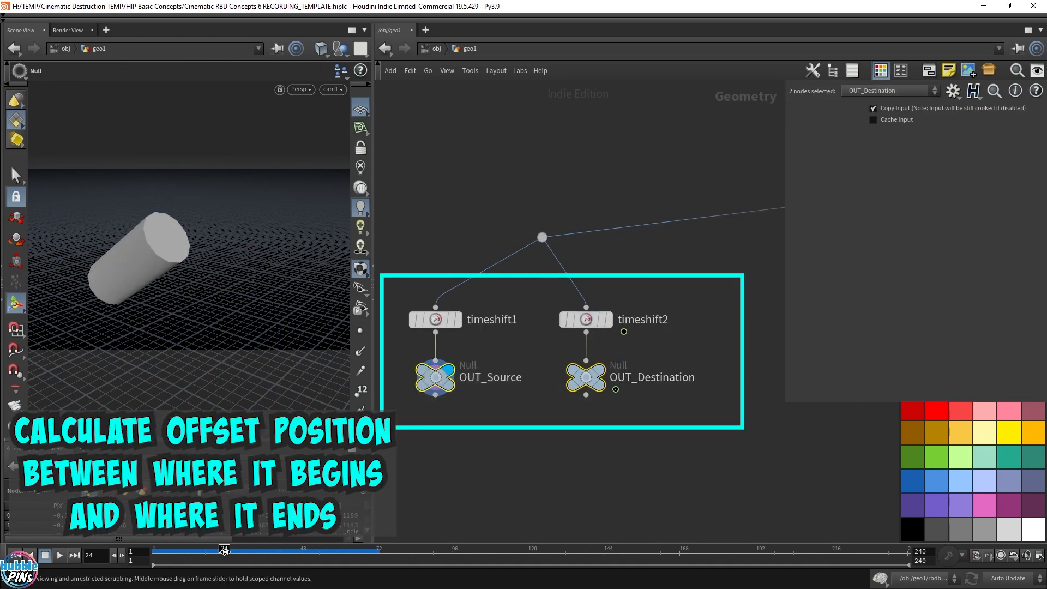
click(435, 50)
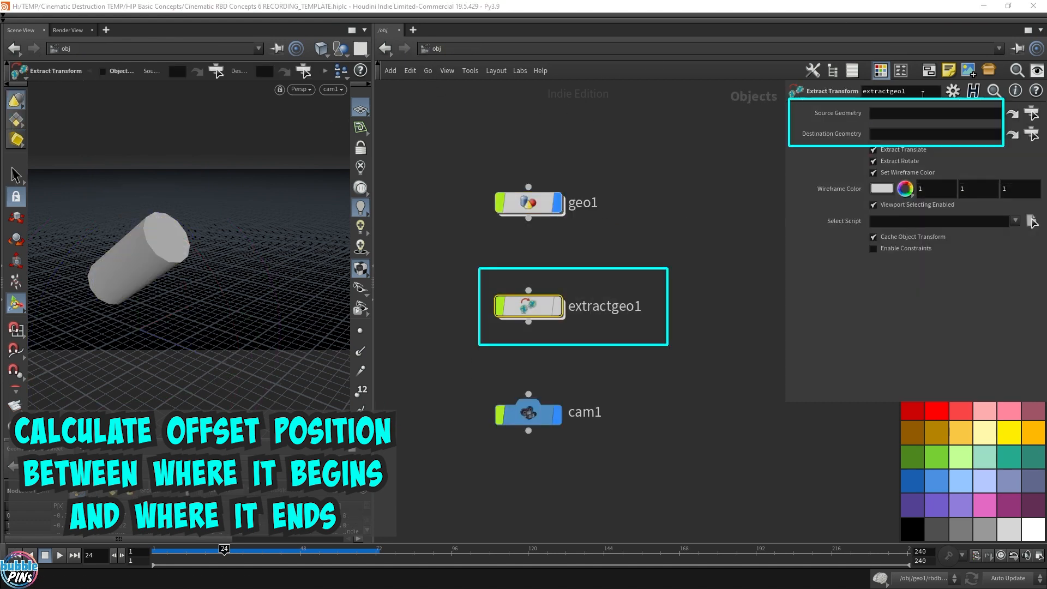
Set the Source Geometry of extractgeo1 to /obj/geo1/OUT_Source
click(1032, 113)
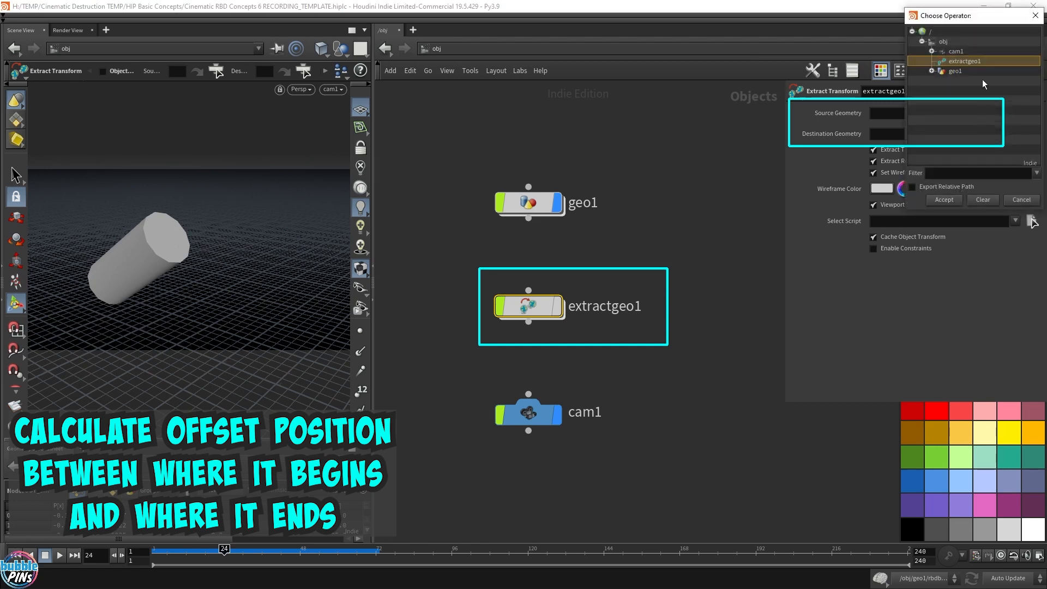
drag(954, 18, 698, 42)
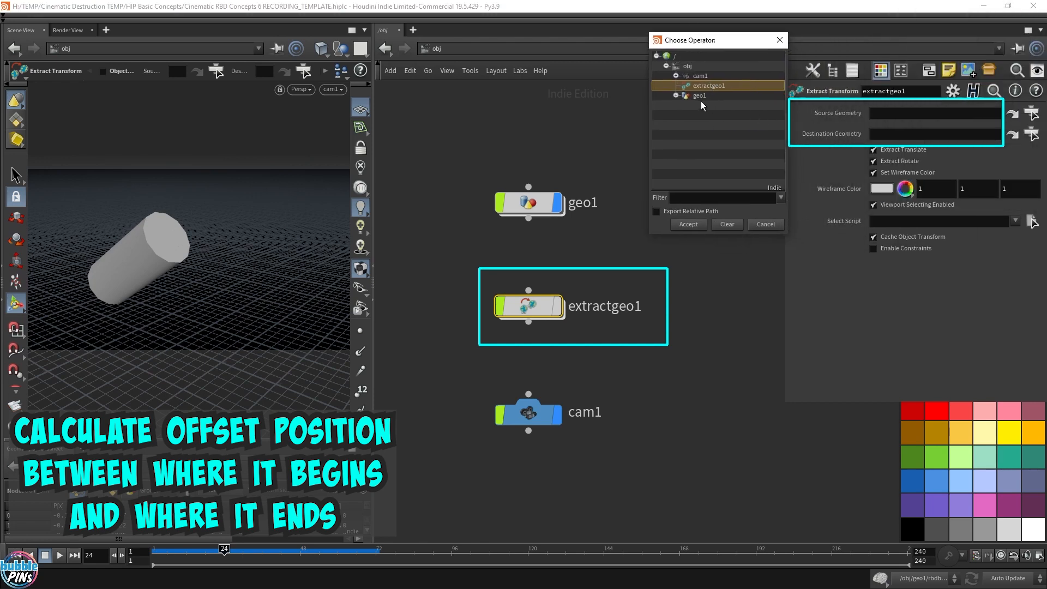
click(675, 95)
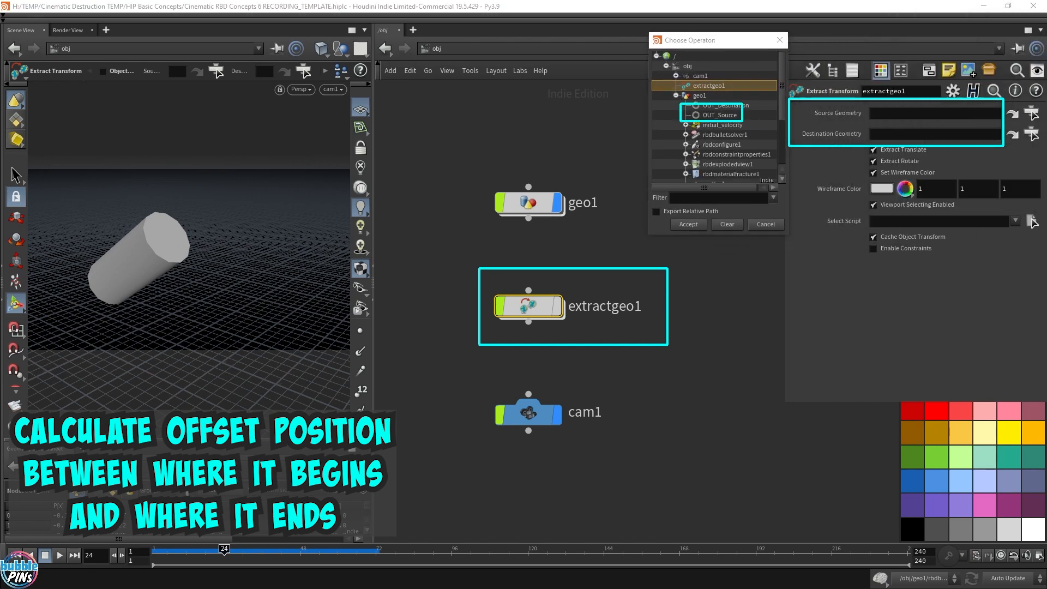
click(720, 115)
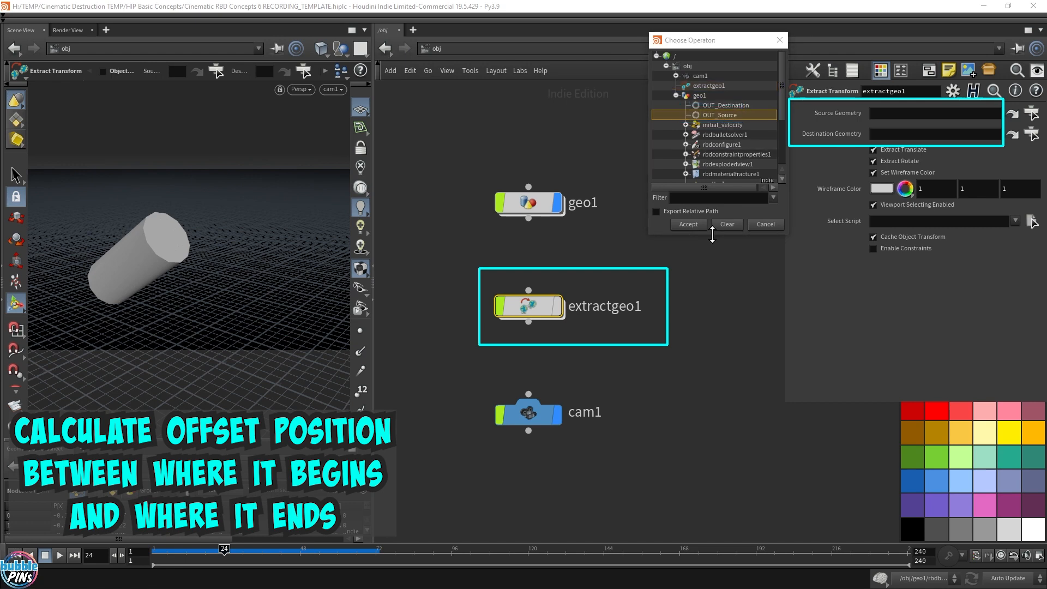
click(688, 224)
Set the Destination Geometry of extractgeo1 to /obj/geo1/OUT_Destination
click(1032, 133)
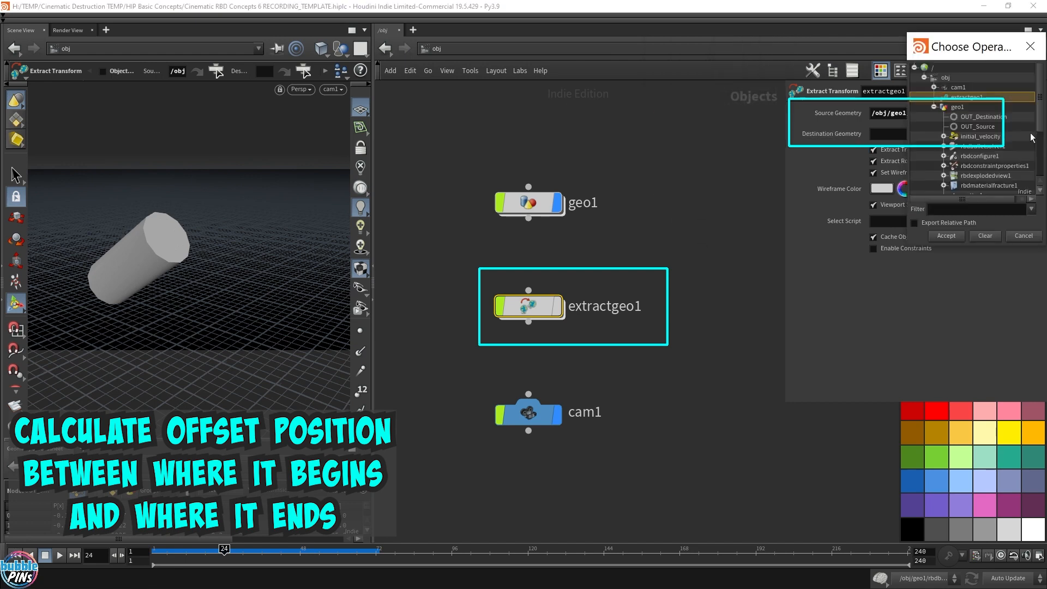
drag(997, 53, 728, 49)
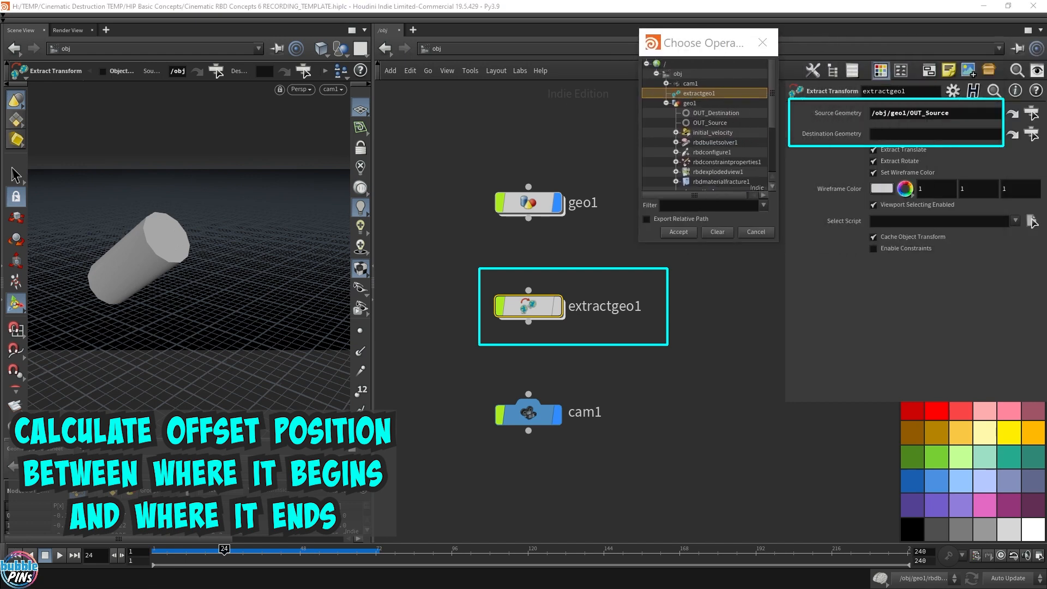
click(715, 113)
click(678, 232)
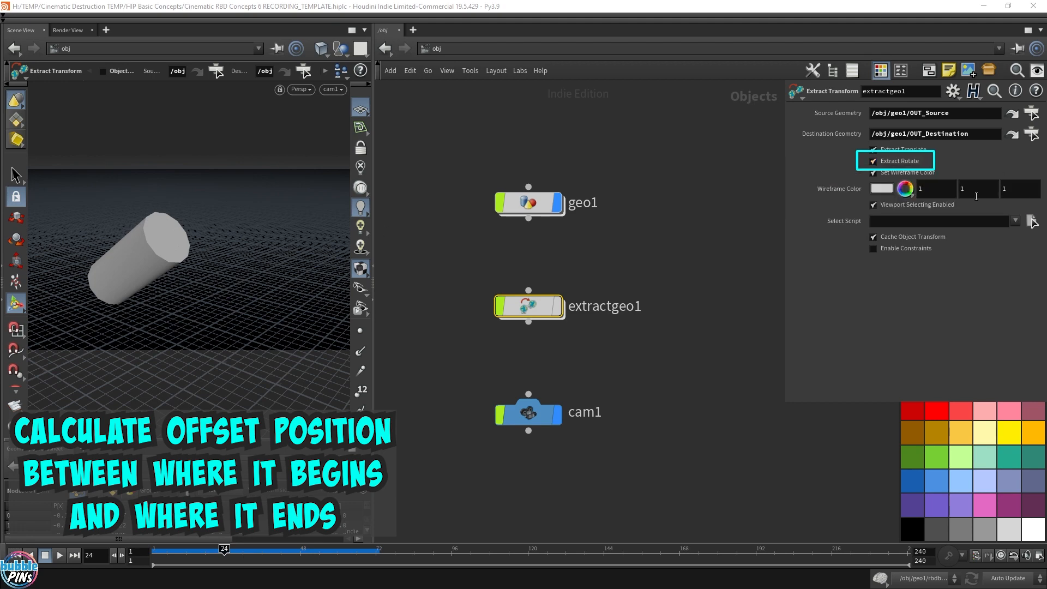
Turn off Extract Rotate on extractgeo1 and parent cam1 to it, with Keep Position When Parenting enabled on the camera
click(874, 162)
drag(528, 321, 546, 405)
drag(635, 355, 484, 265)
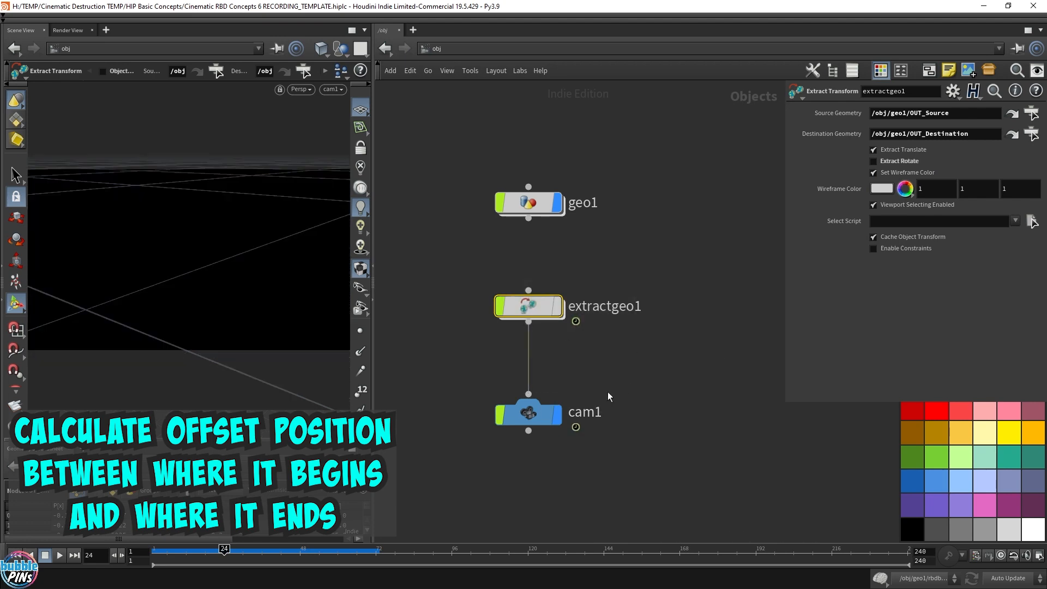
drag(608, 376, 510, 468)
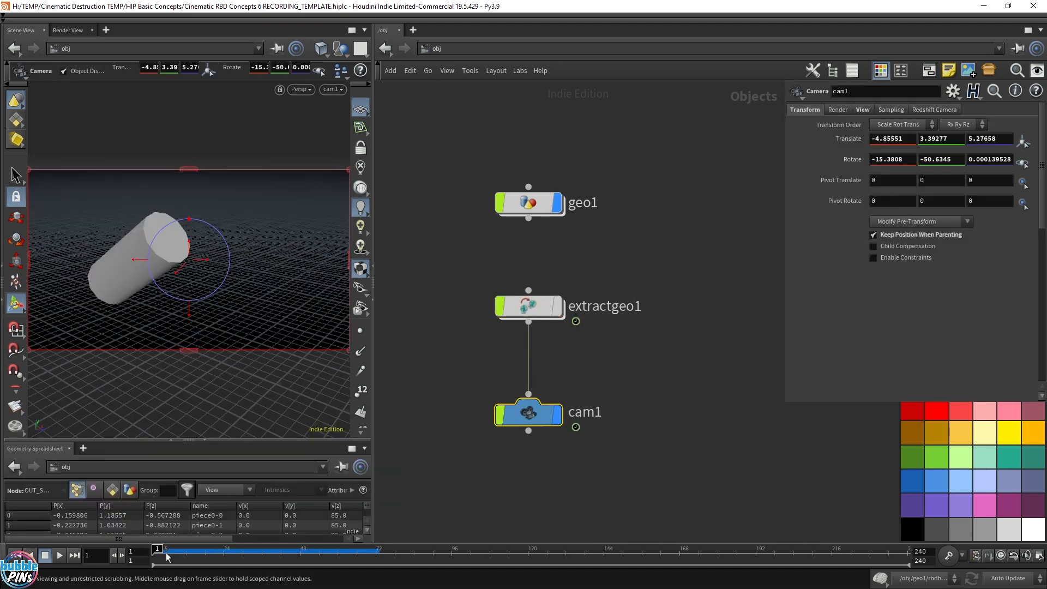
Scrub to frame 23 to check the camera view, and set the display and render flag on OUT_Destination inside geo1
drag(154, 550, 221, 550)
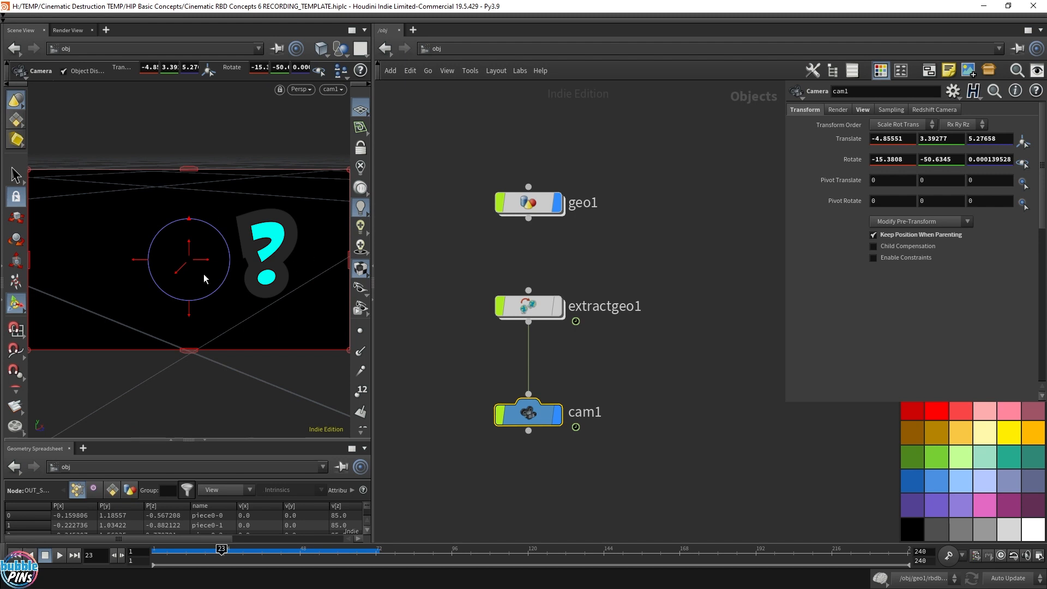
double_click(540, 203)
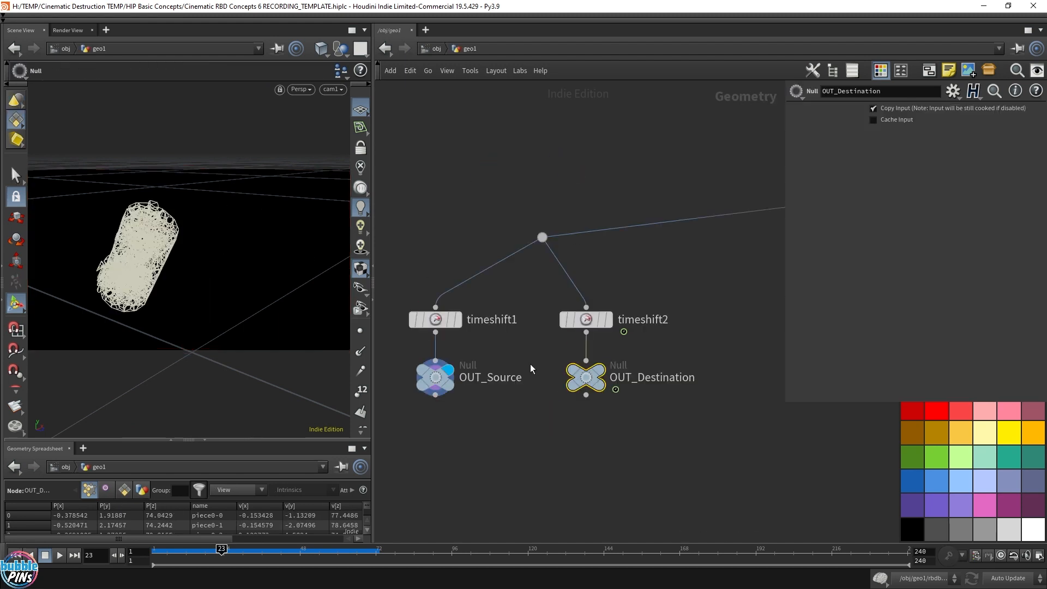
scroll(497, 406, down, 5)
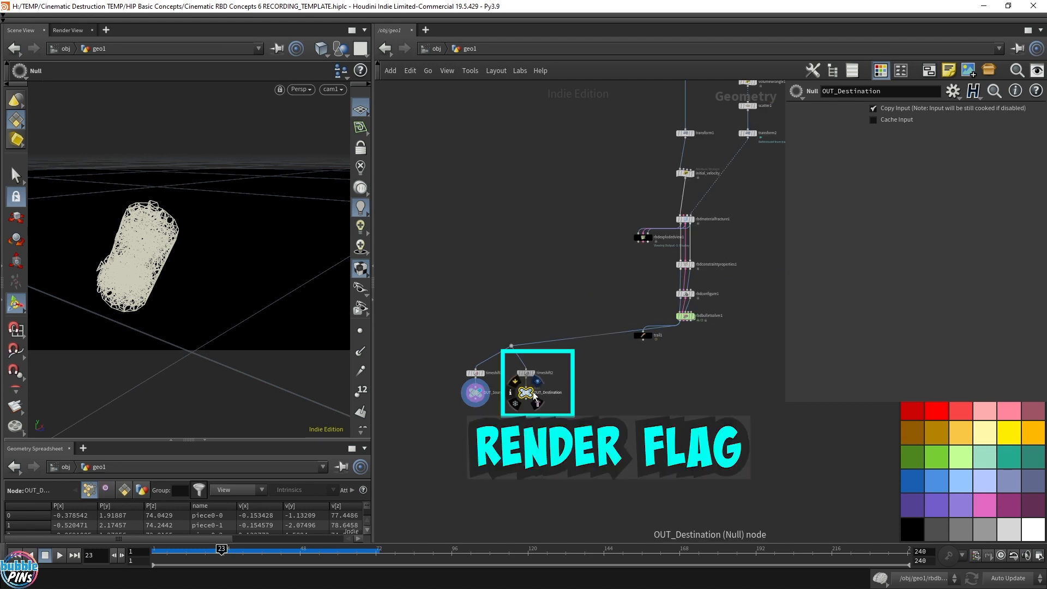
click(534, 400)
key(u)
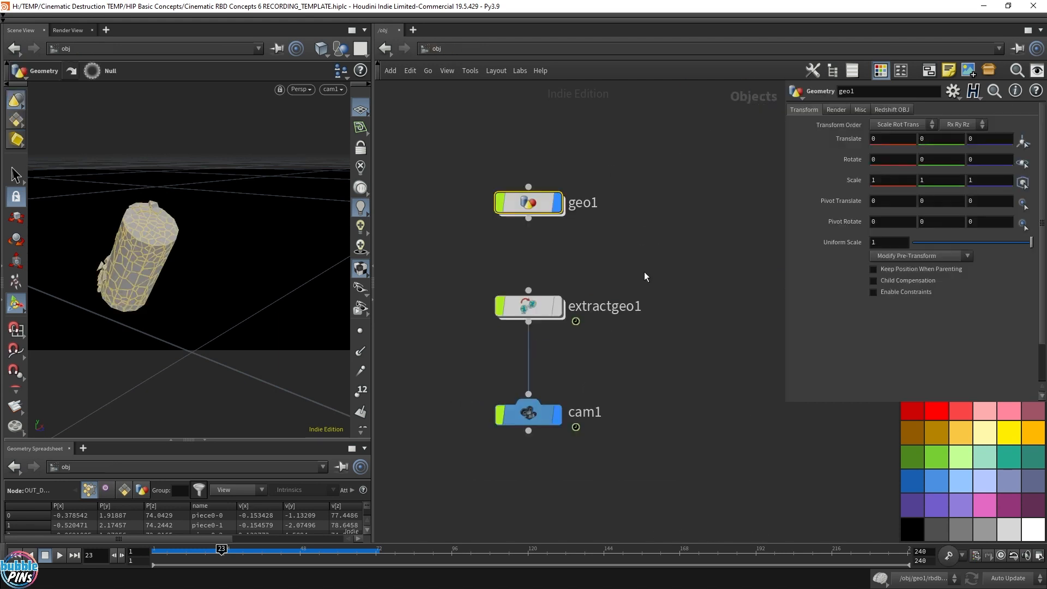
Play the simulation from the first frame through cam1 to check the tracking, stopping at frame 78
key(ctrl+Up)
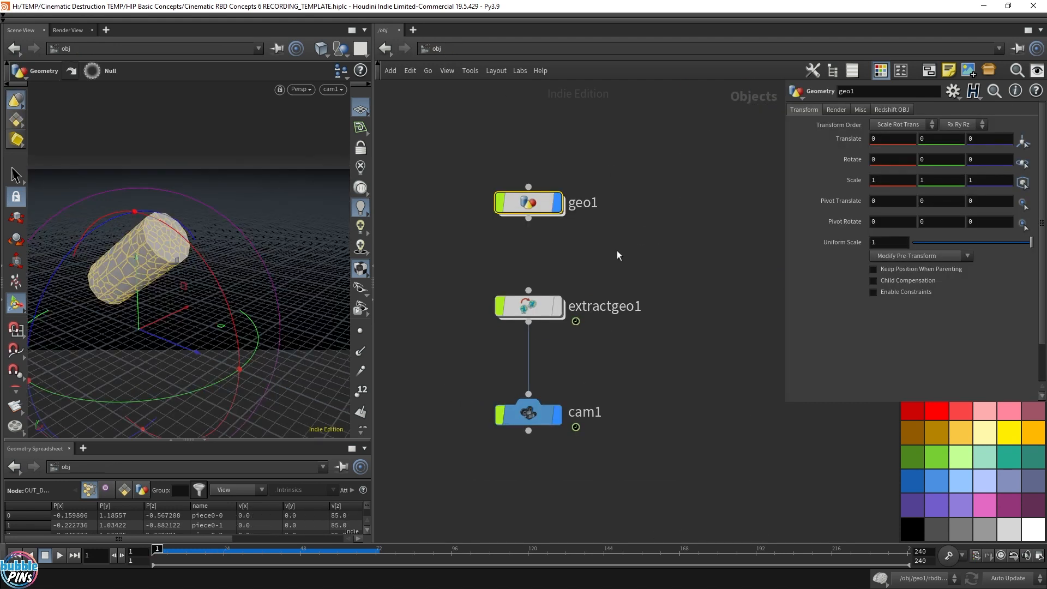
key(Up)
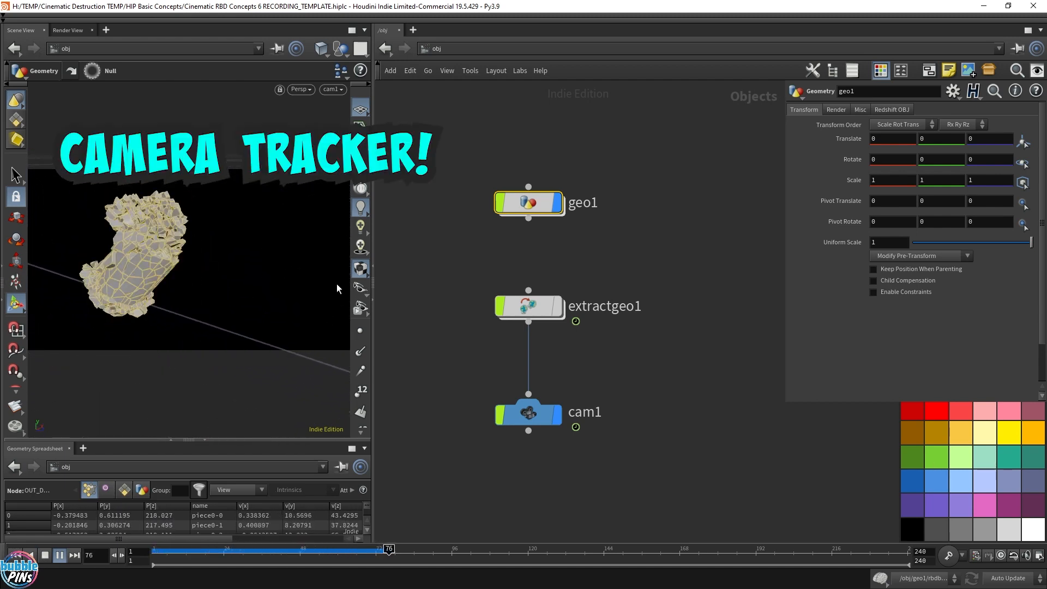
key(Up)
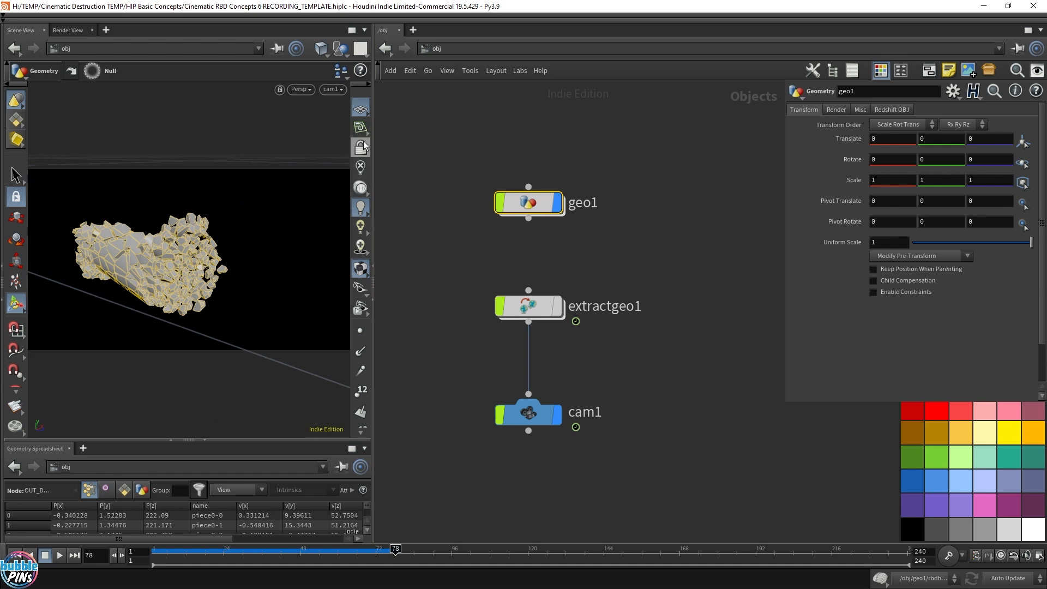
Lock cam1 to the view, reframe it farther back at a lower angle on the fractured tube, and unlock it again
click(528, 415)
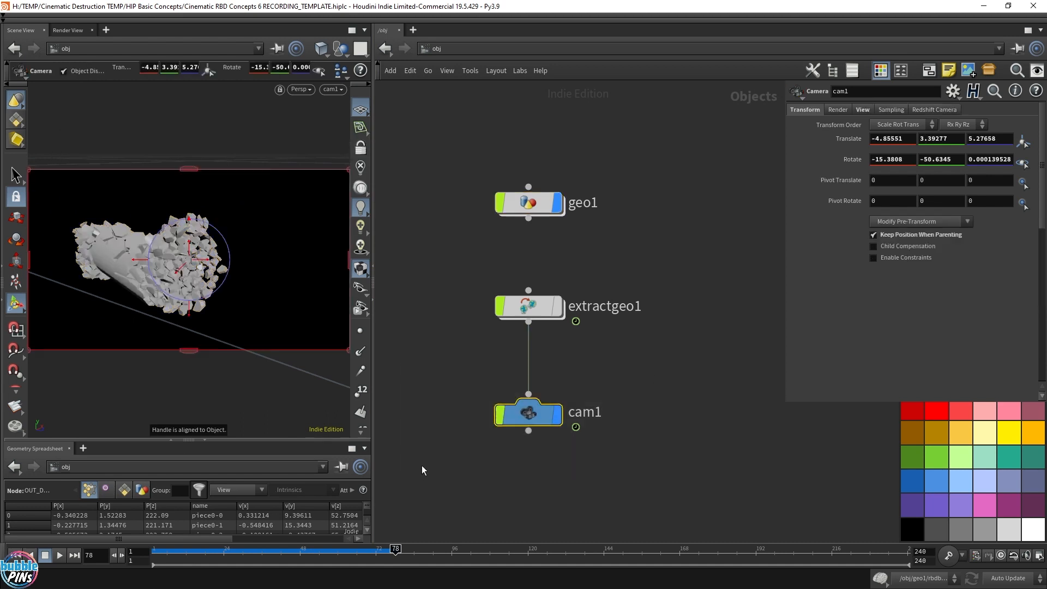
click(333, 89)
click(339, 143)
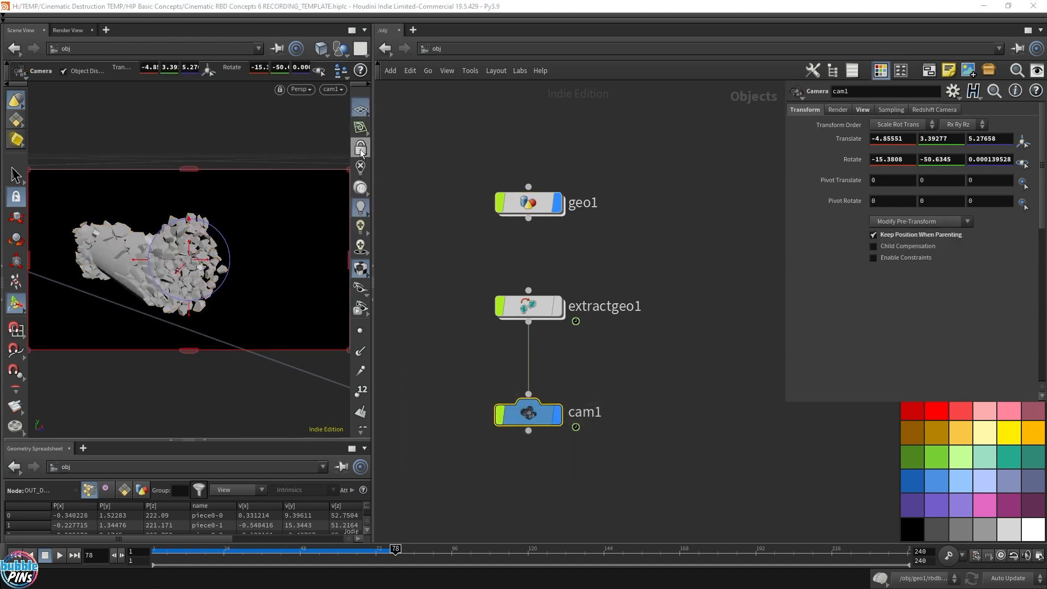
click(361, 149)
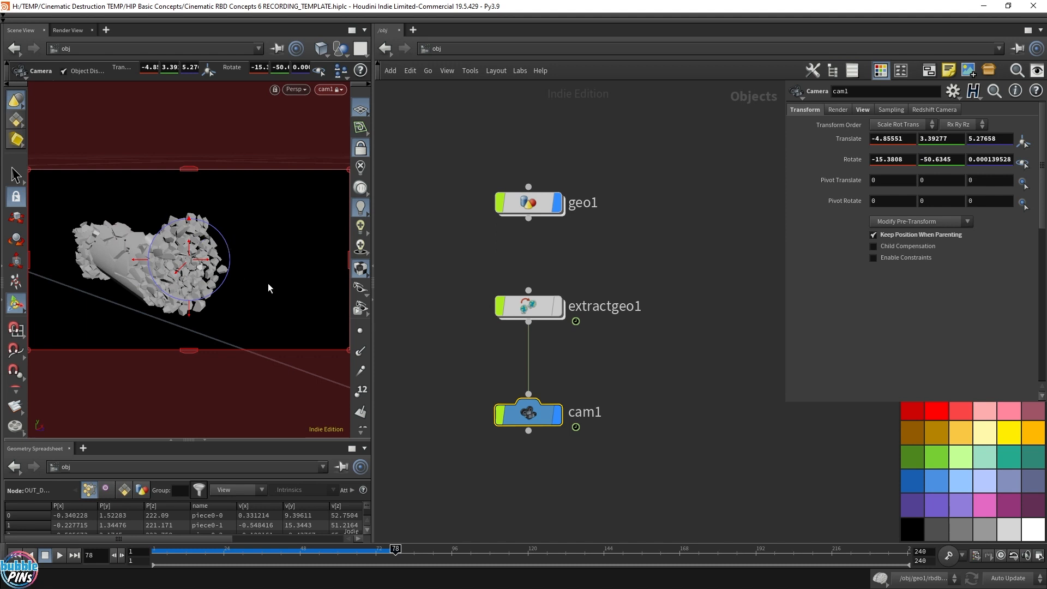
key(Escape)
scroll(215, 253, down, 5)
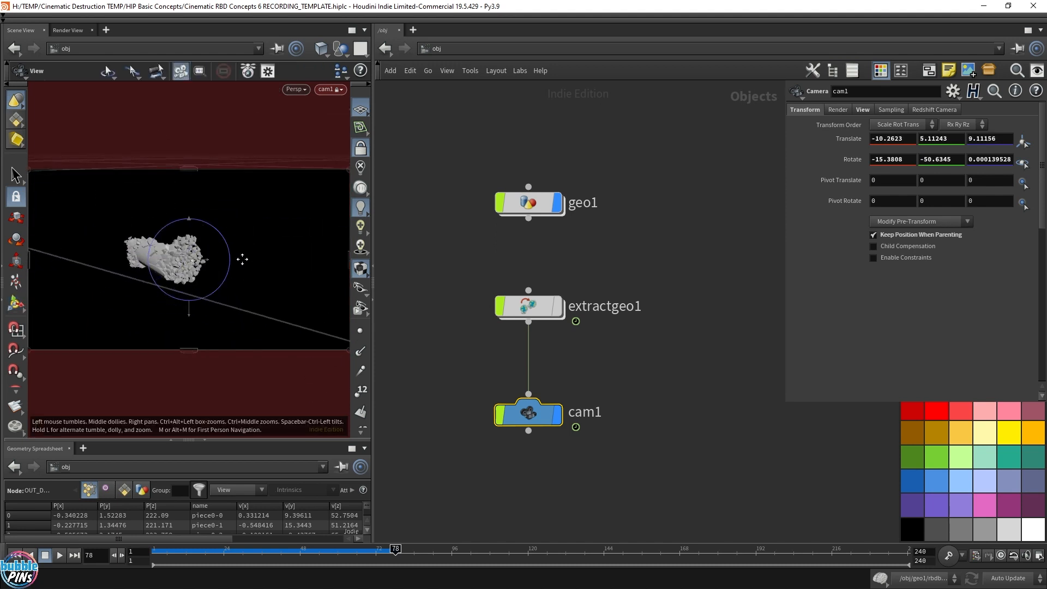
mouse_move(243, 257)
mouse_down()
mouse_move(206, 259)
mouse_move(229, 251)
mouse_up()
key(Return)
click(361, 148)
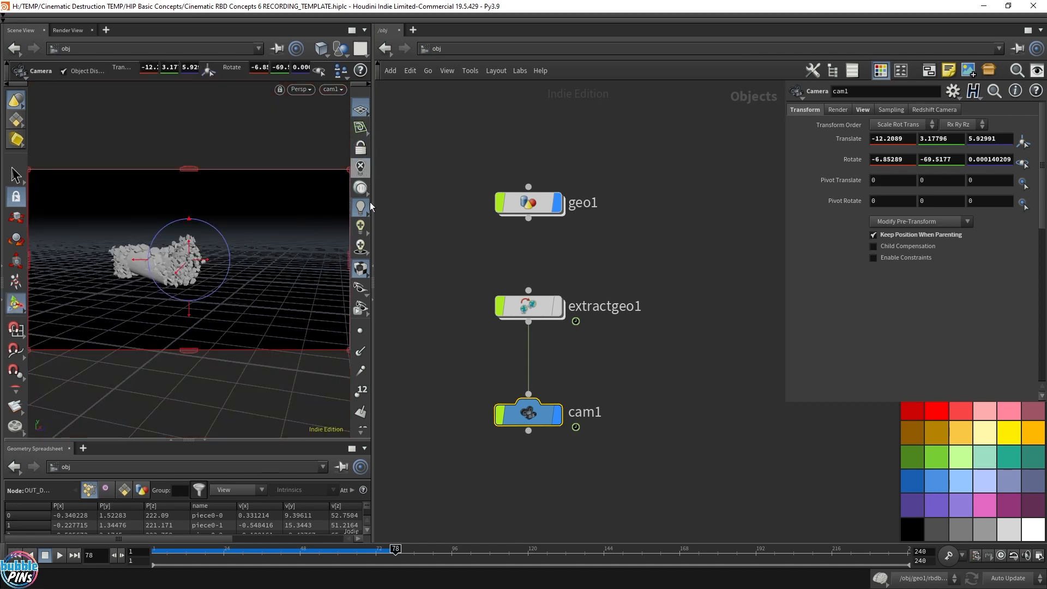